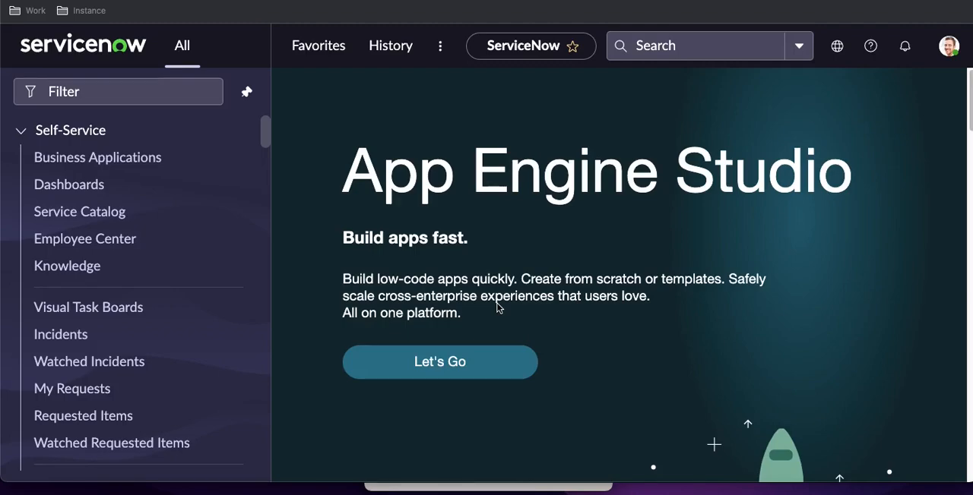
Switch to the documentation website, open its Web Services – Integration page and expand the post series list
left_click(317, 1)
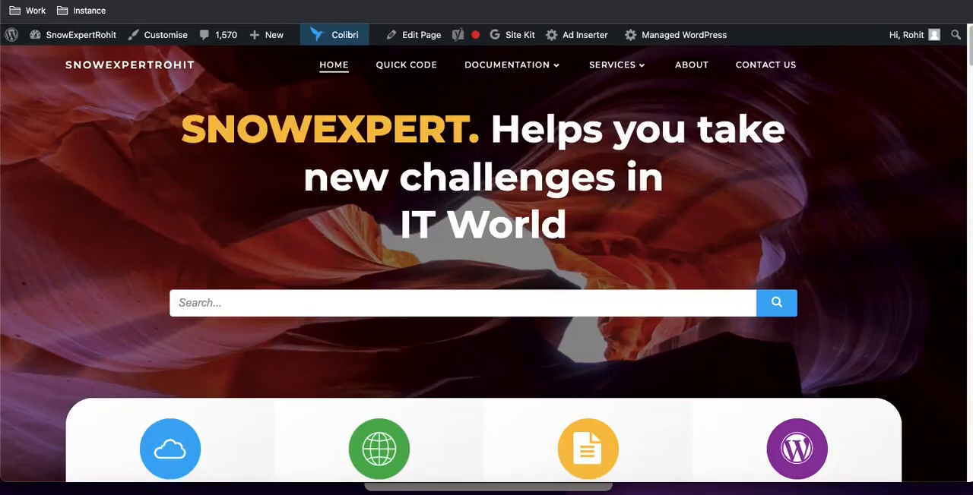
mouse_move(524, 68)
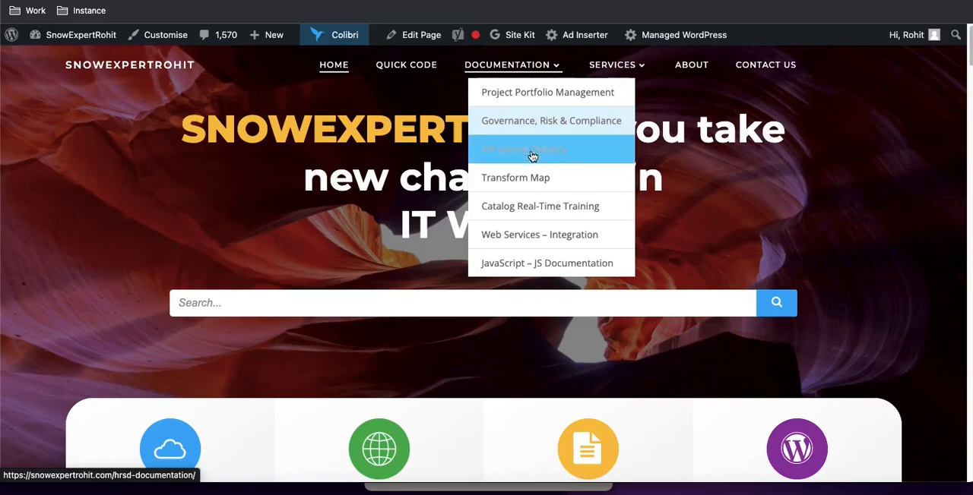
left_click(536, 235)
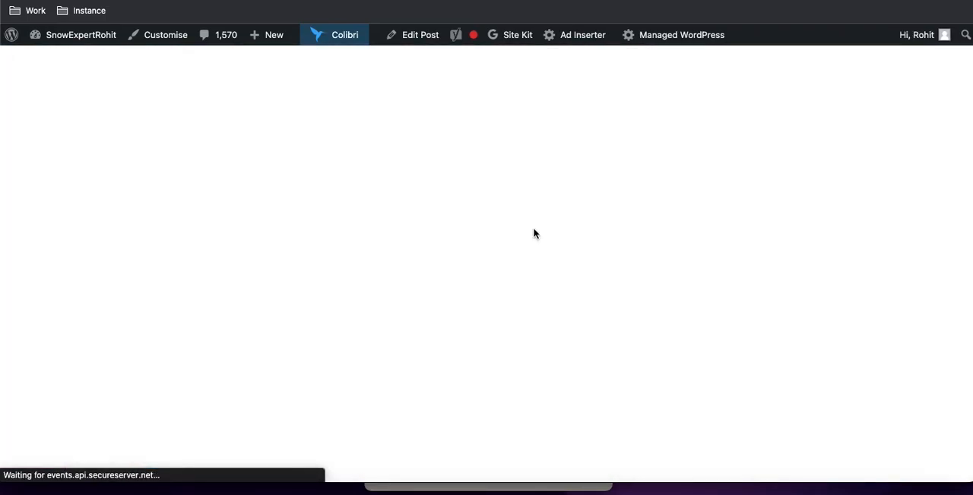
left_click(508, 322)
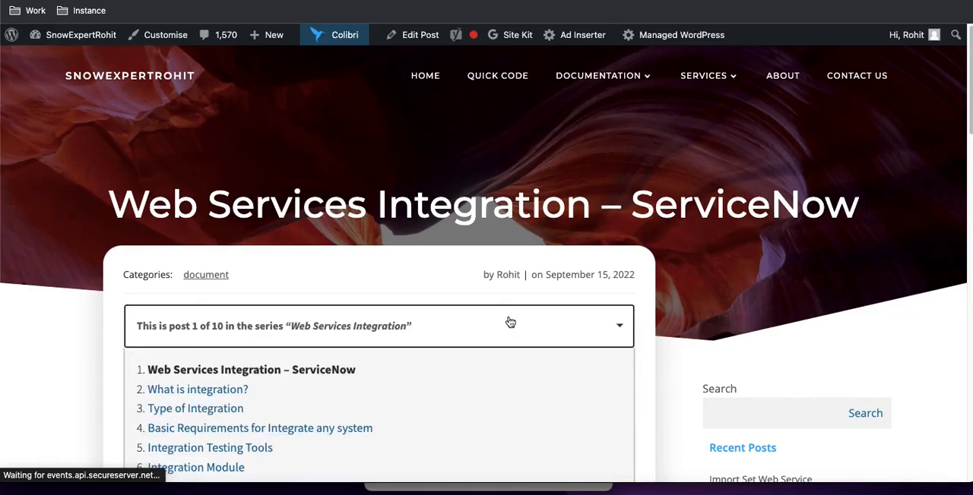
scroll(510, 323, "down", 3)
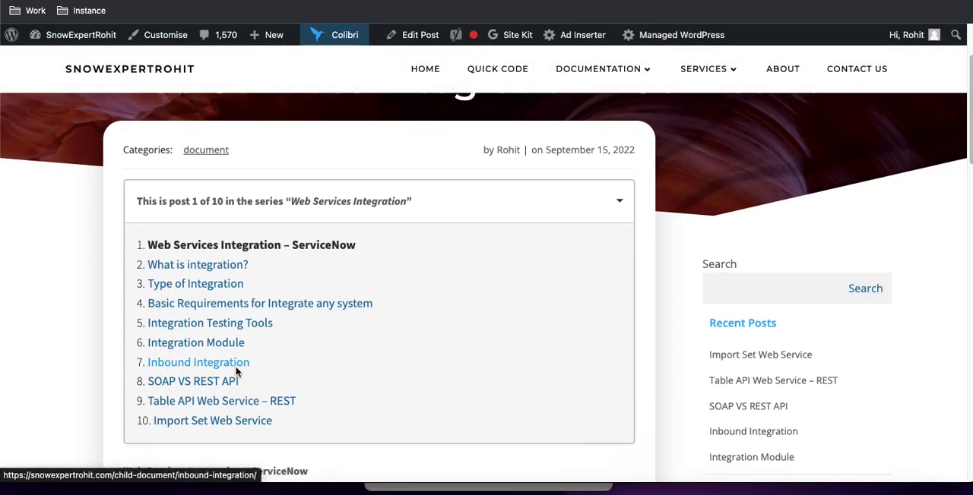
Open the Inbound Integration post and highlight Table API Web Service – REST in the list of methods
left_click(235, 368)
scroll(236, 372, "down", 3)
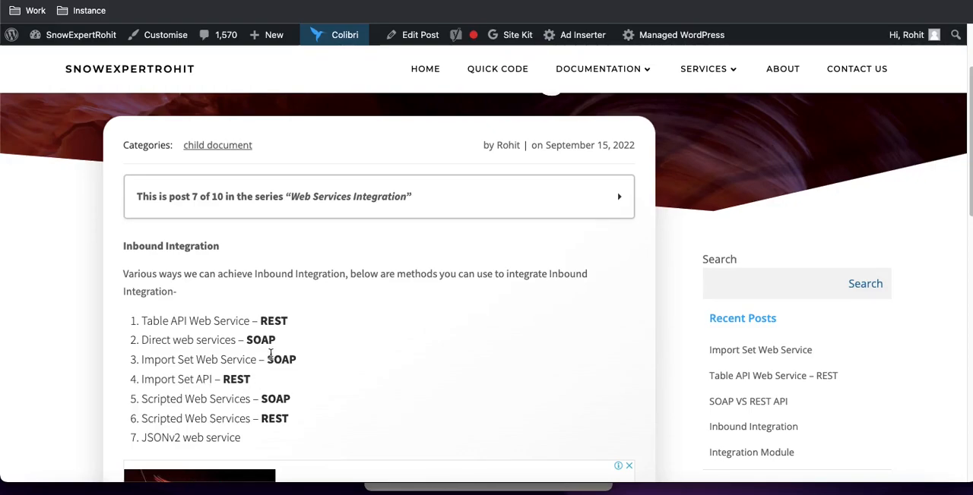
left_click_drag(290, 321, 145, 323)
Open the SOAP VS REST API post from the series list and read the SOAP description and common web service specifications
left_click(334, 212)
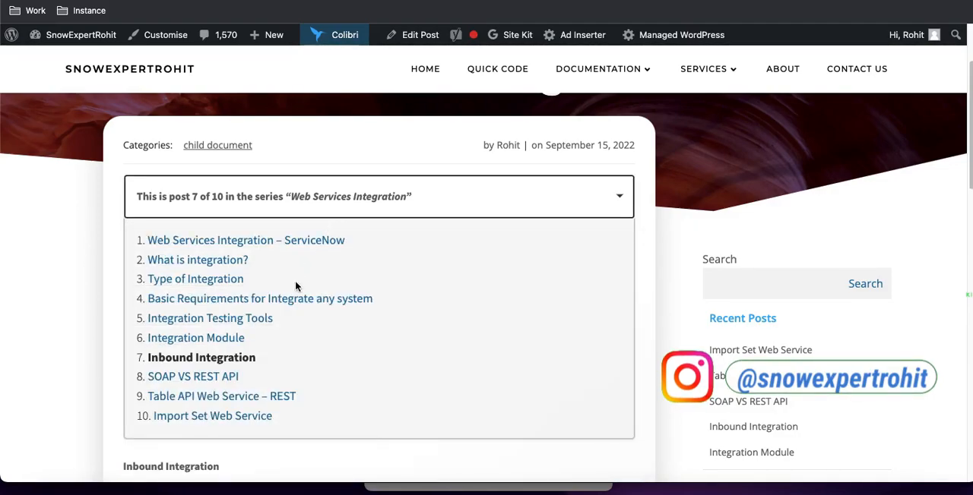
left_click(207, 382)
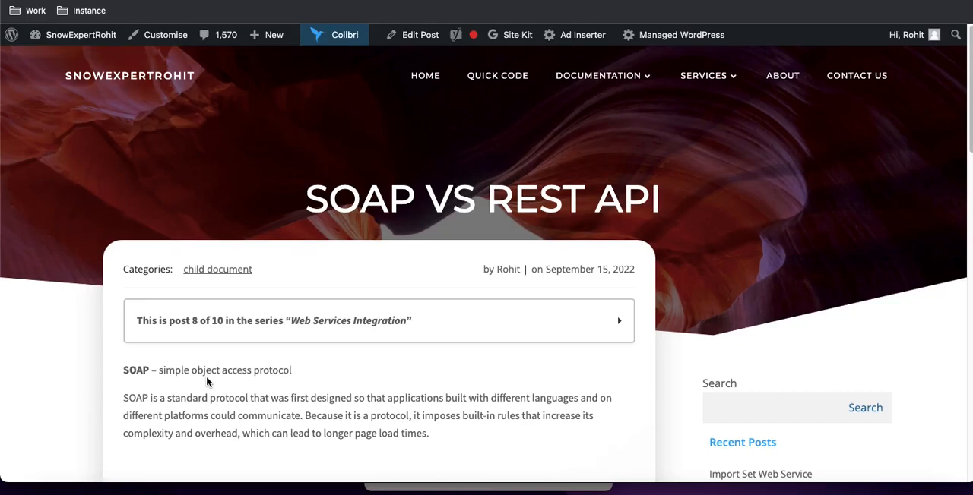
scroll(207, 382, "down", 2)
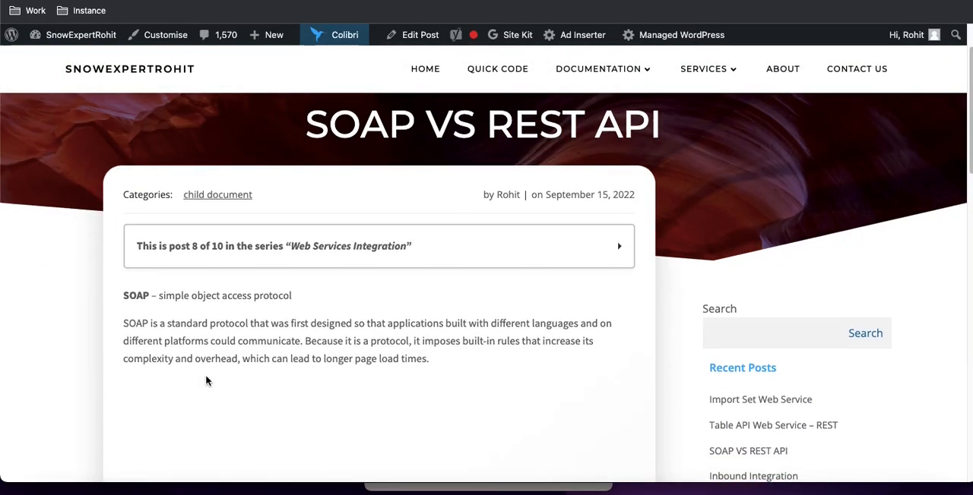
scroll(207, 382, "down", 2)
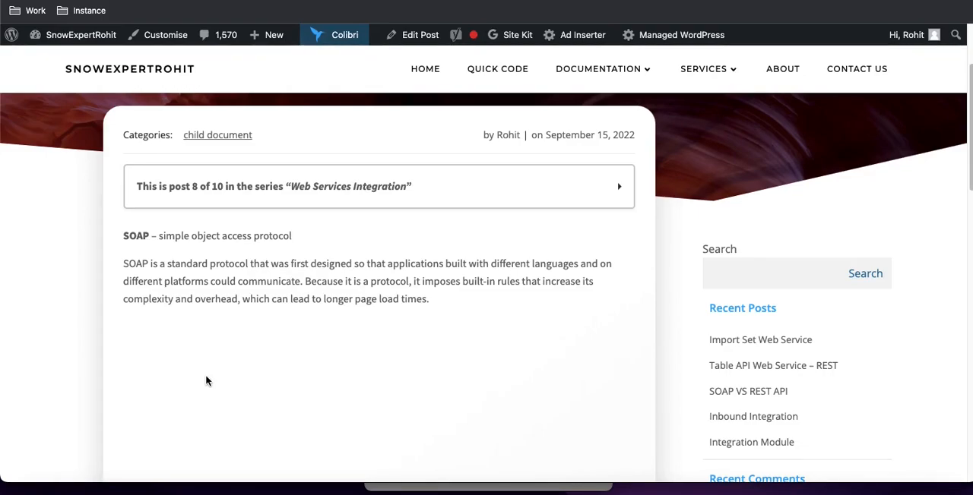
scroll(206, 381, "down", 5)
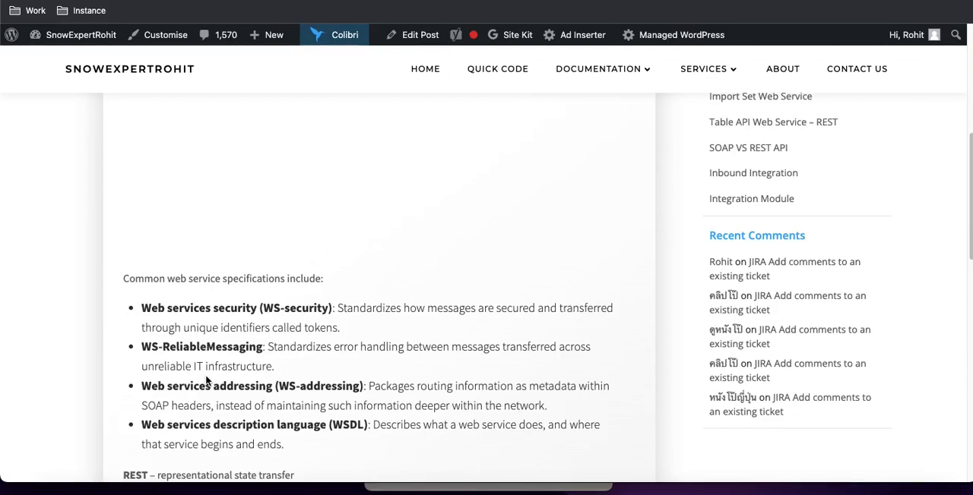
scroll(210, 372, "up", 1)
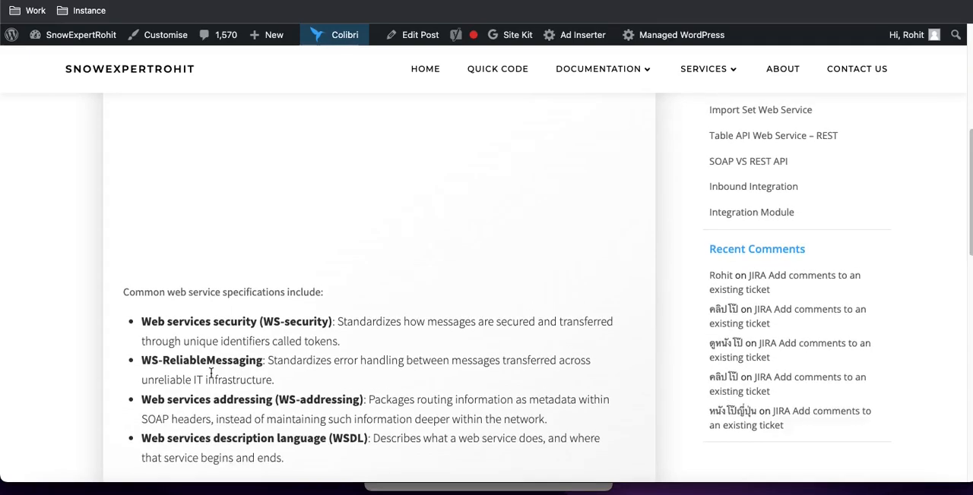
scroll(211, 373, "up", 5)
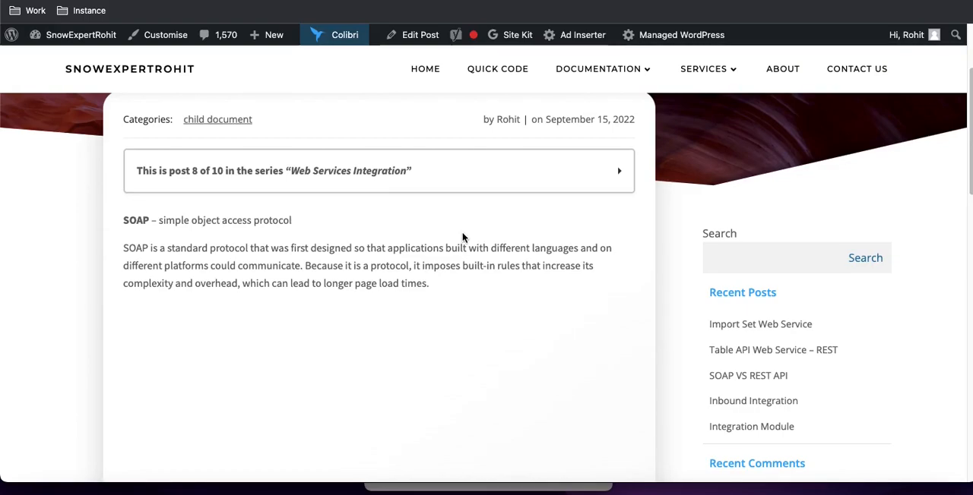
Compare the REST section of the post with the SOAP section
scroll(446, 304, "down", 5)
scroll(446, 304, "down", 2)
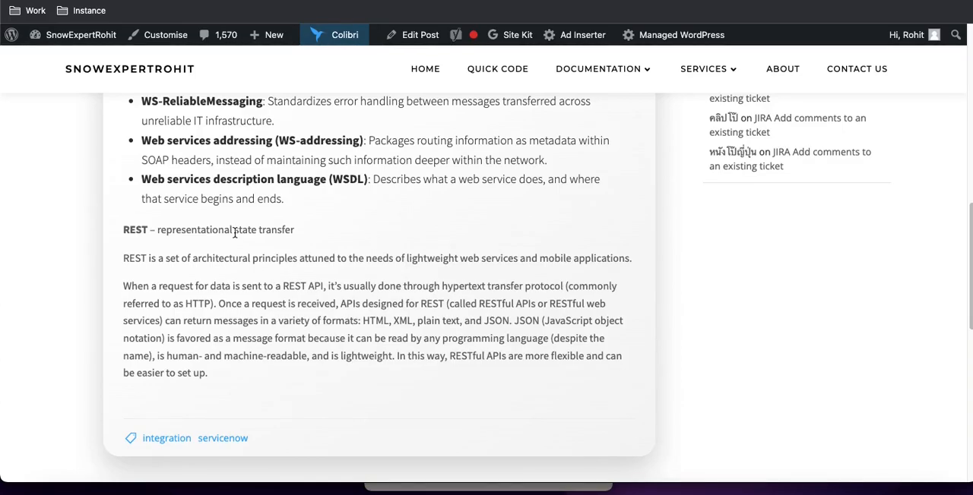
scroll(235, 233, "up", 6)
scroll(235, 233, "up", 2)
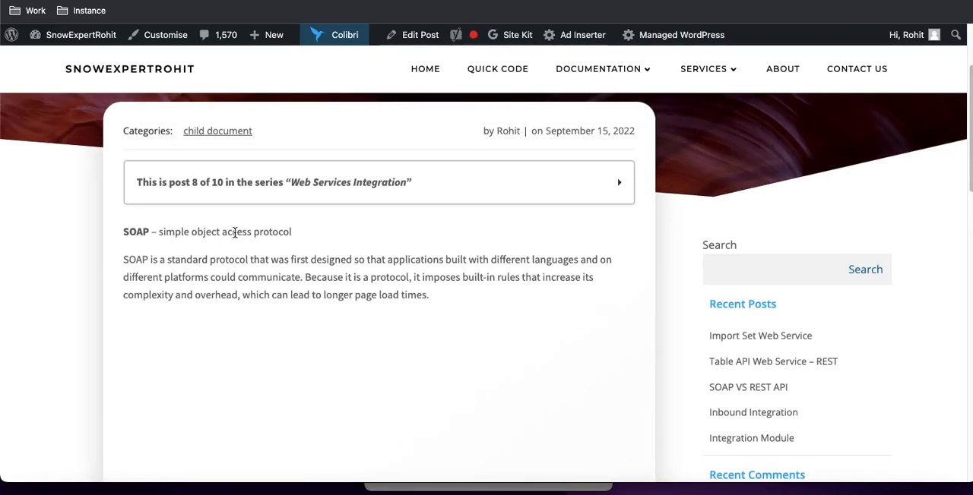
scroll(235, 233, "down", 1)
scroll(235, 233, "down", 2)
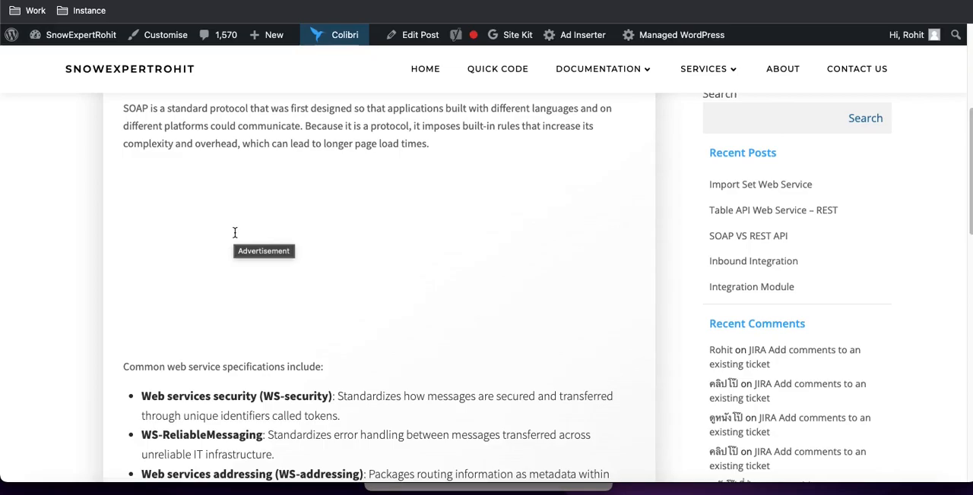
scroll(523, 225, "down", 5)
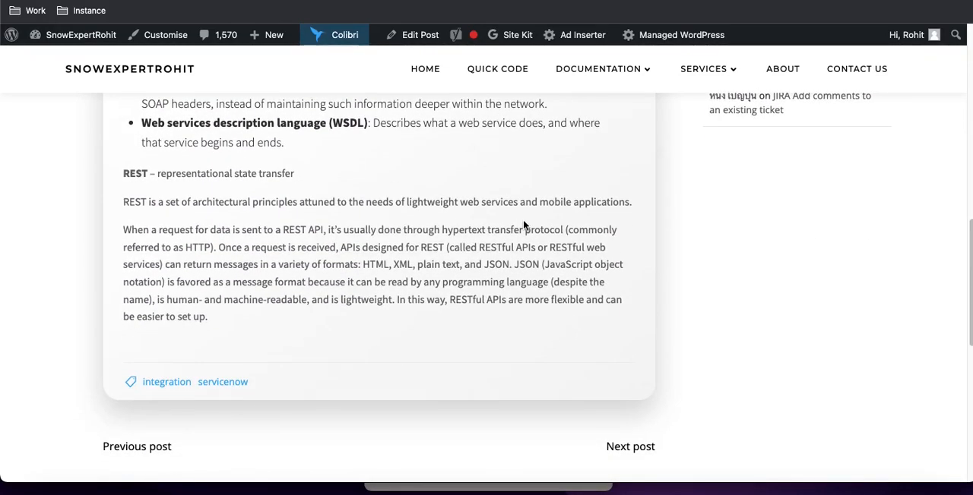
Open the Table API Web Service – REST post from the series list and duplicate its browser tab
scroll(523, 225, "up", 7)
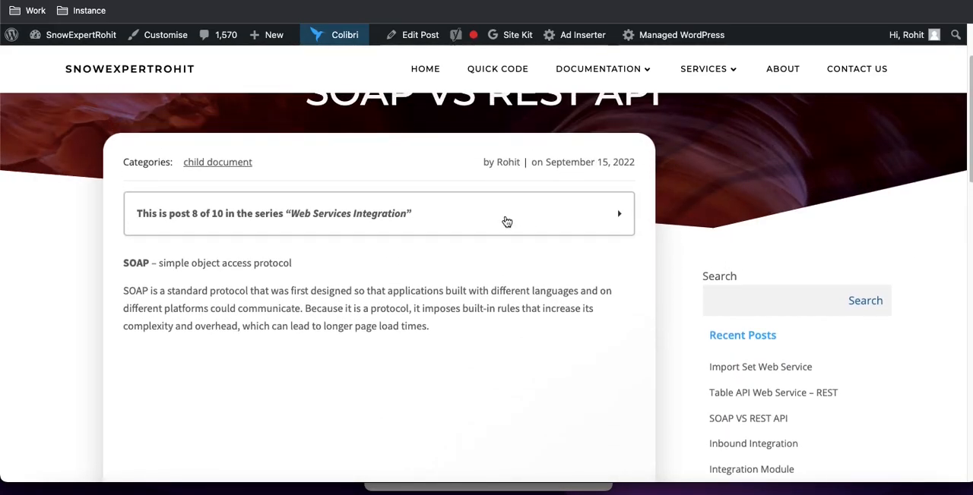
left_click(507, 221)
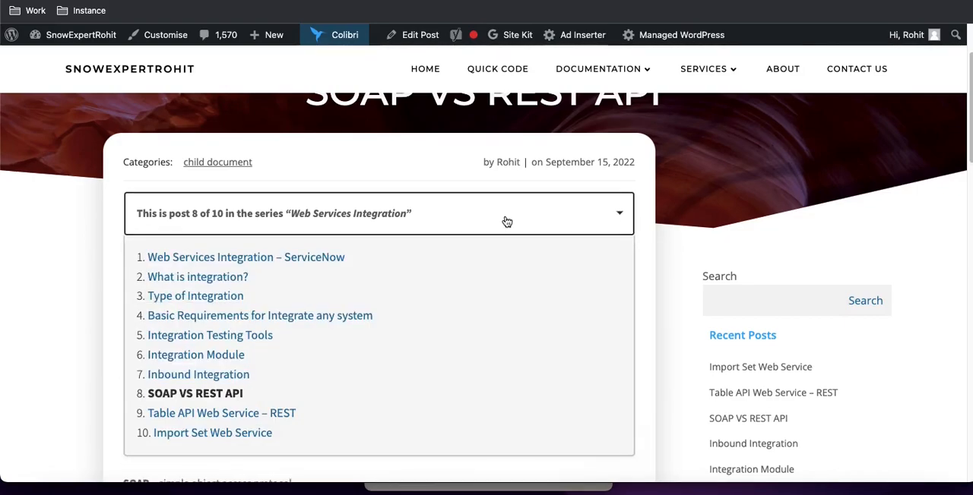
left_click(264, 417)
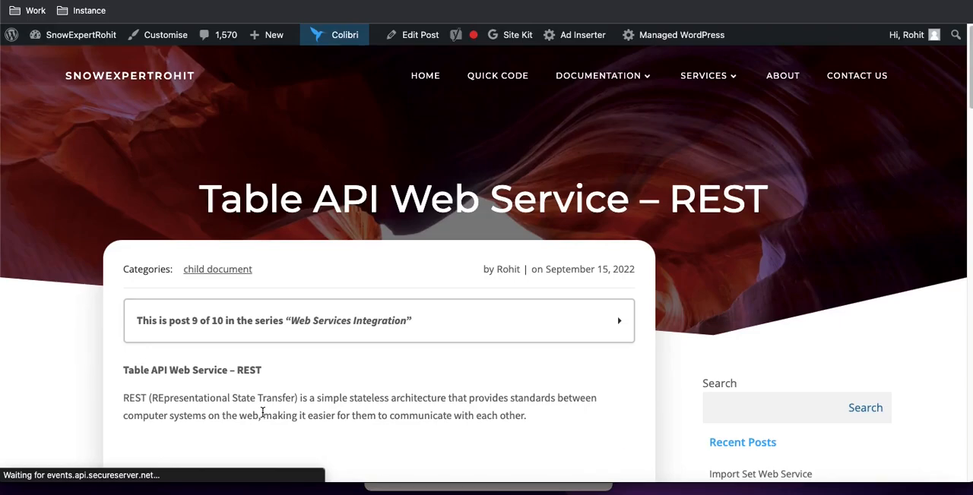
scroll(291, 408, "down", 1)
scroll(290, 409, "down", 2)
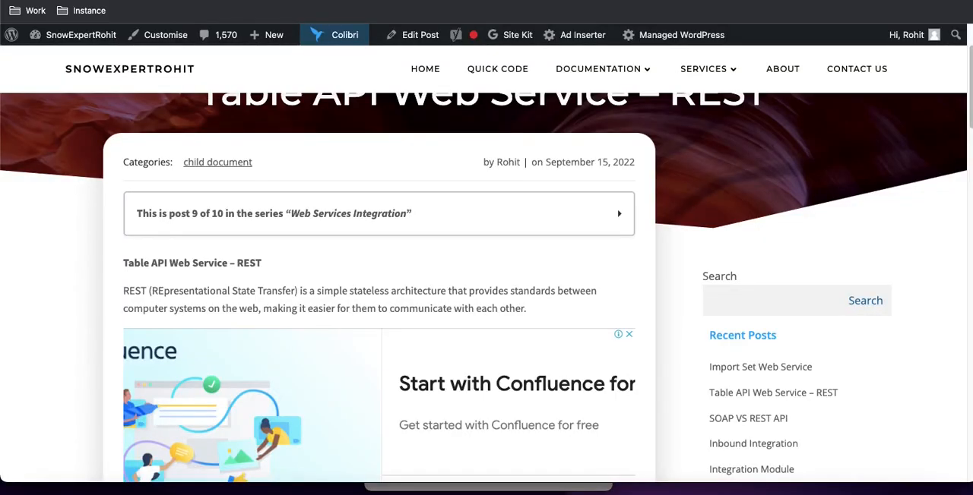
right_click(338, 2)
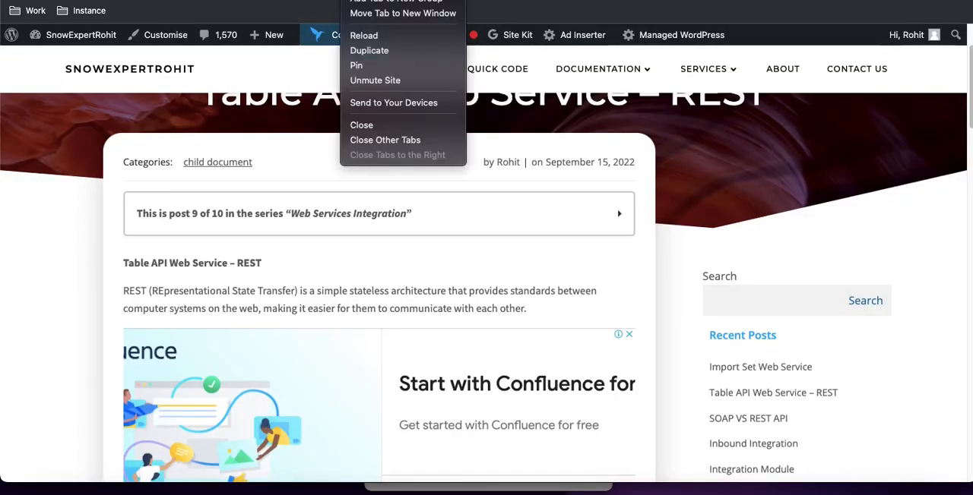
left_click(371, 50)
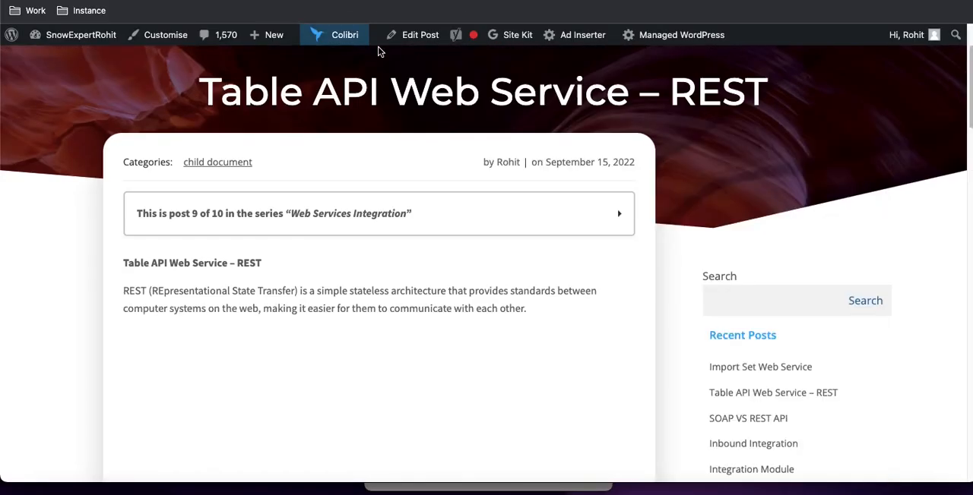
Return to the Inbound Integration post through the series list and highlight Table API Web Service among its methods
scroll(413, 194, "down", 2)
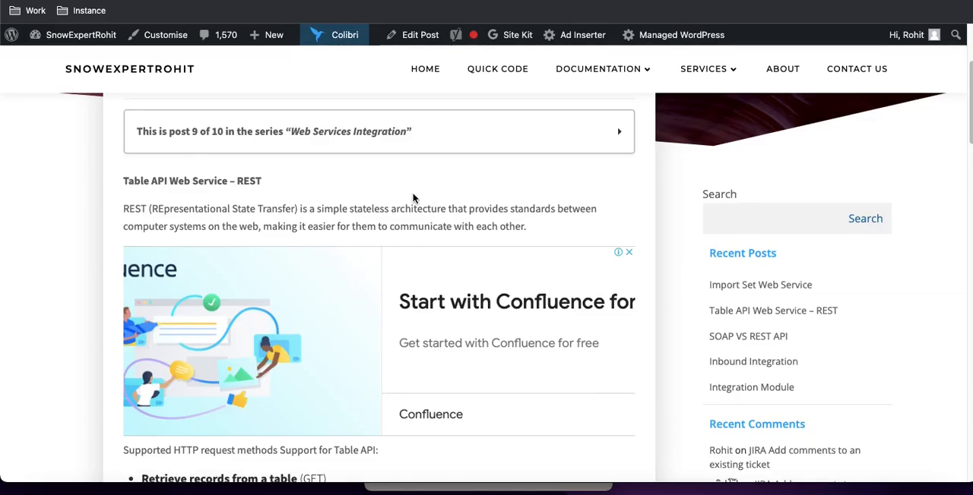
scroll(414, 199, "up", 5)
left_click(410, 317)
scroll(415, 319, "down", 3)
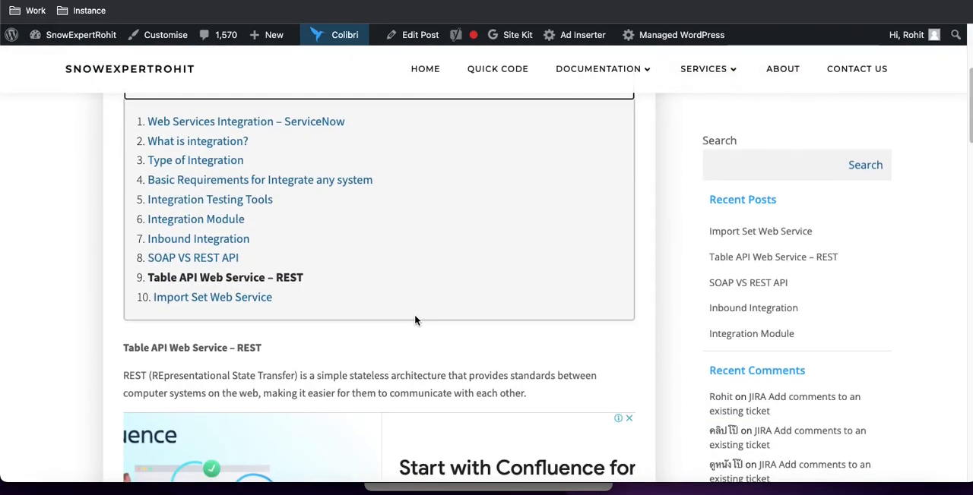
left_click(193, 242)
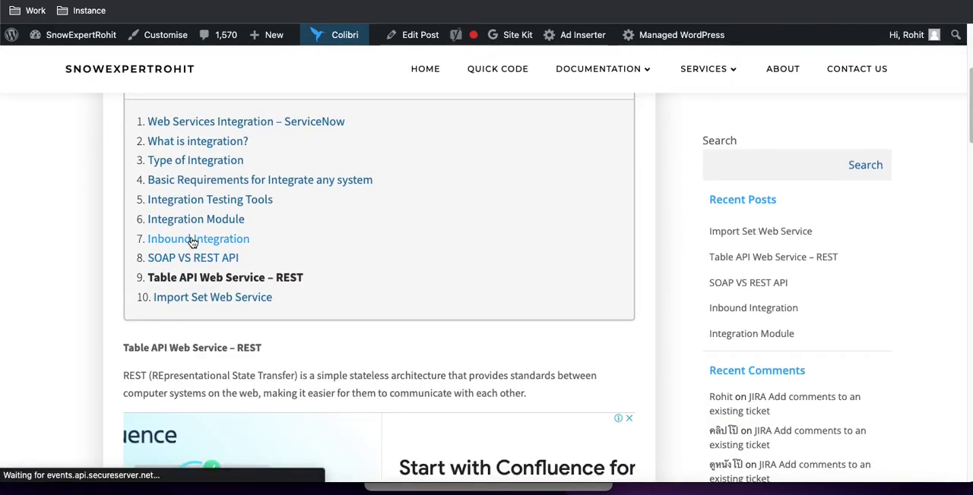
scroll(331, 361, "down", 5)
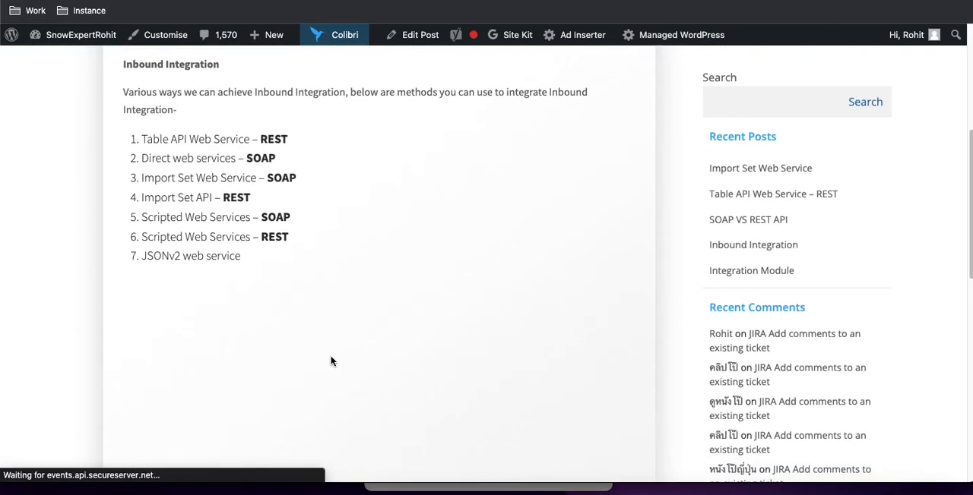
scroll(330, 361, "up", 2)
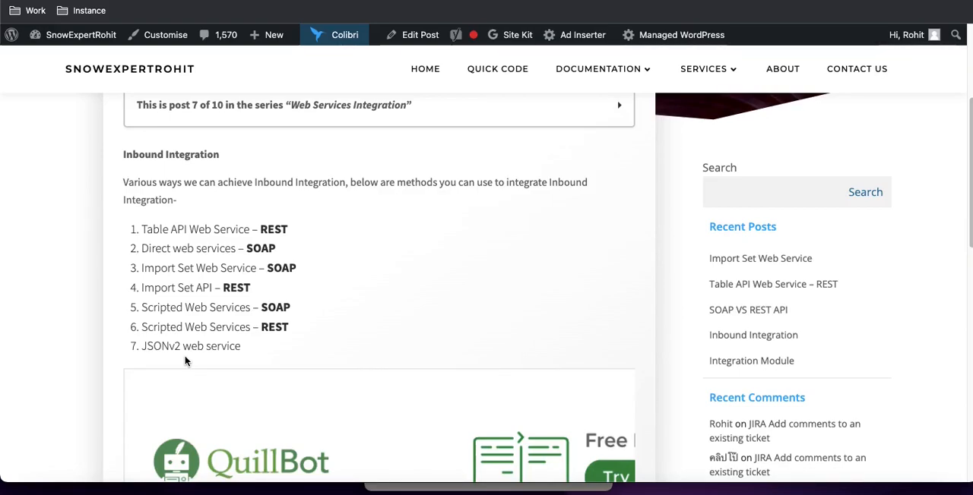
left_click_drag(140, 235, 249, 228)
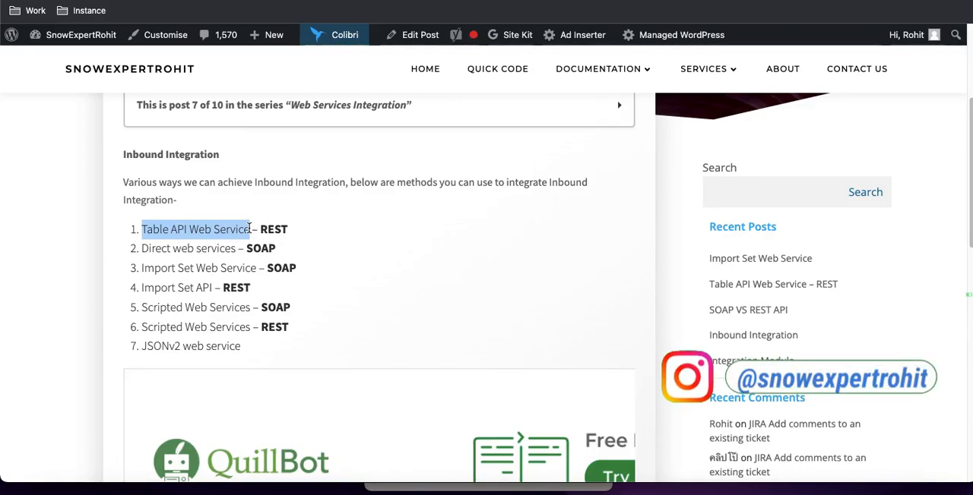
Reopen the Table API Web Service – REST post from the series list
scroll(401, 280, "down", 1)
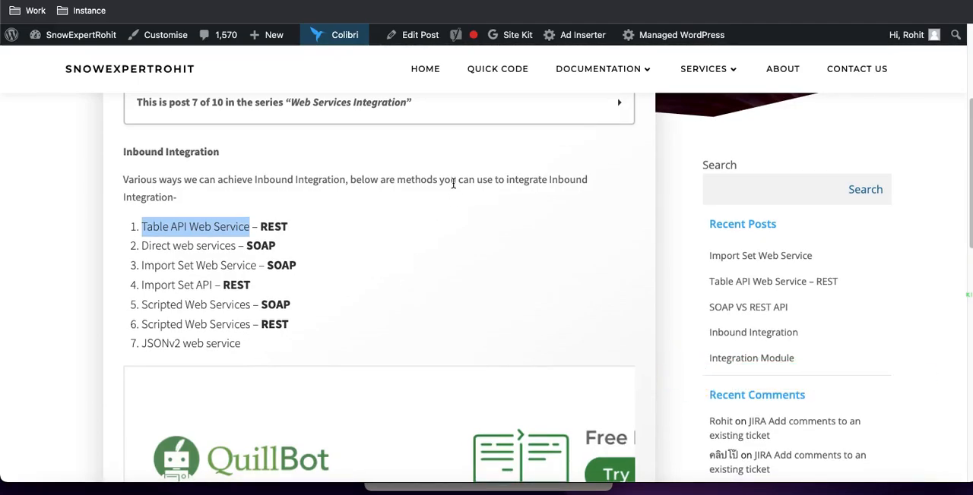
left_click(493, 121)
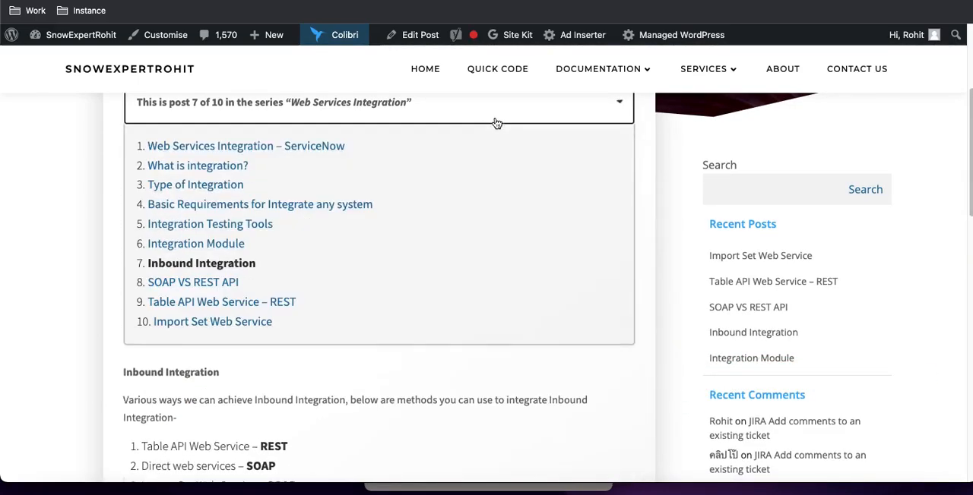
left_click(237, 308)
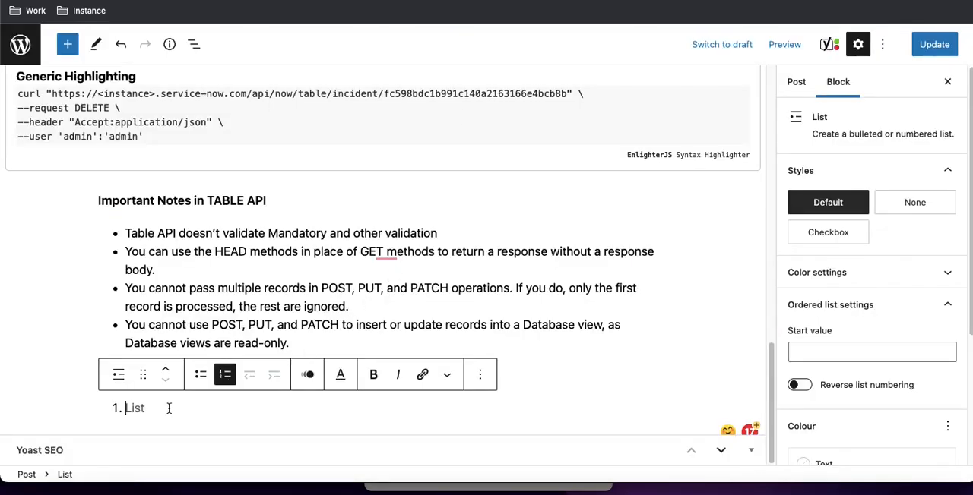
Write "Give me all active incident created by me?" as the first numbered requirement and begin a second item with "O"
type("Give me all active i")
type("eated by me?")
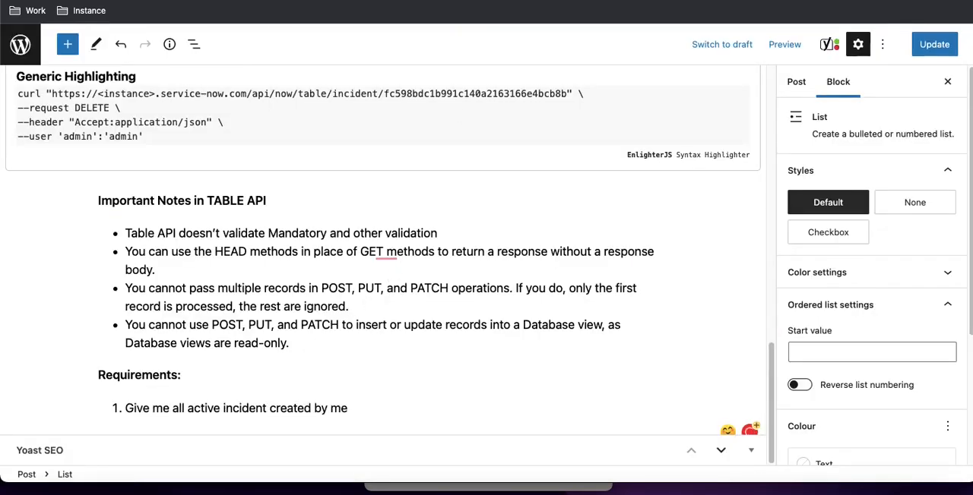
key("Return")
type("O")
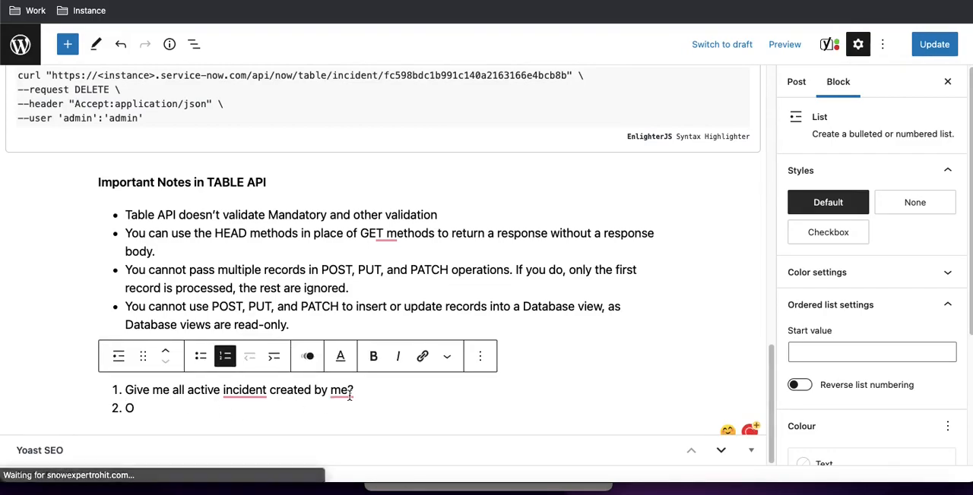
Insert an empty, indented bulleted sub-item beneath the first requirement
key("Return")
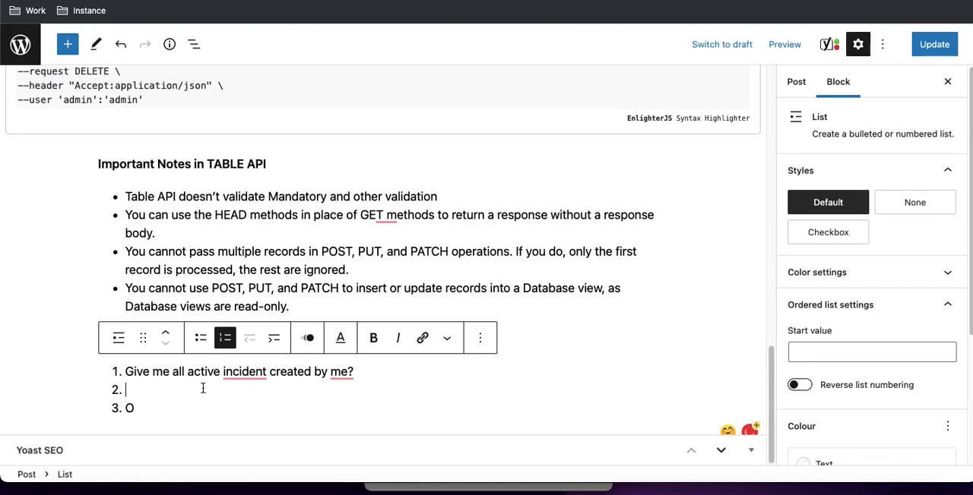
left_click(266, 343)
left_click(202, 337)
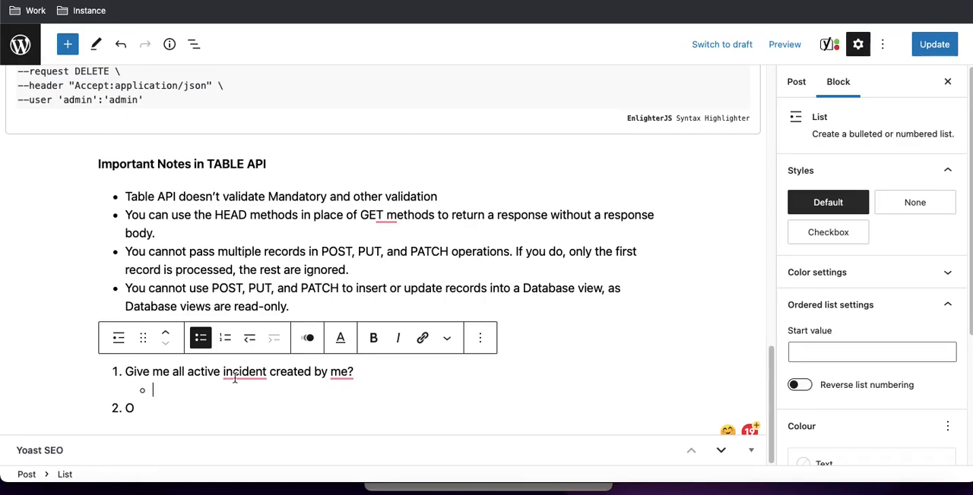
Correct the first requirement to "Give me all active incidents created by me." using the grammar suggestions and return to its empty sub-item
mouse_move(235, 374)
left_click(254, 315)
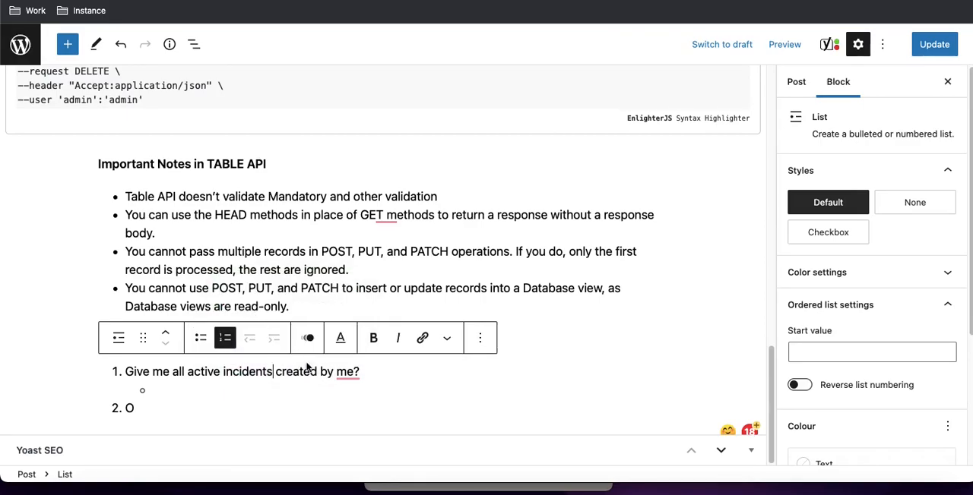
mouse_move(347, 372)
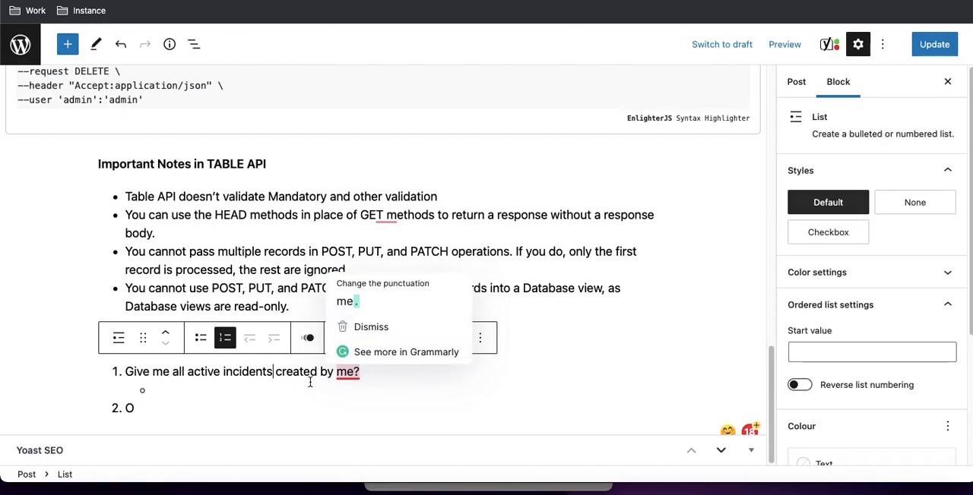
left_click(346, 308)
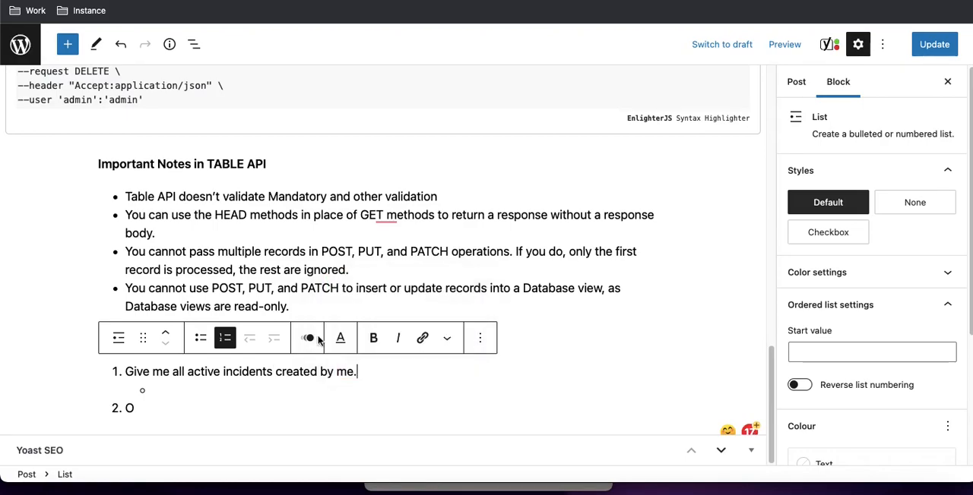
left_click(194, 390)
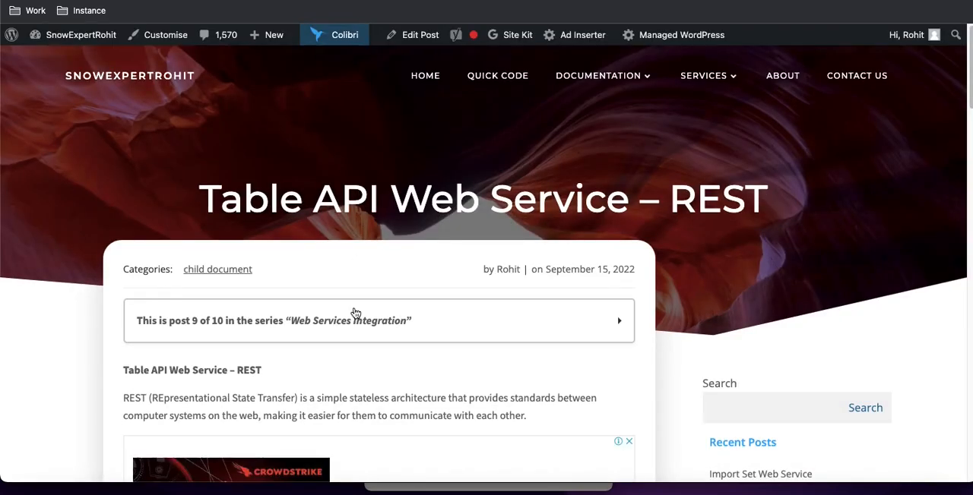
Change "validate" to "validation" in the first note under Important Notes in TABLE API and return to the empty sub-item
scroll(355, 313, "down", 20)
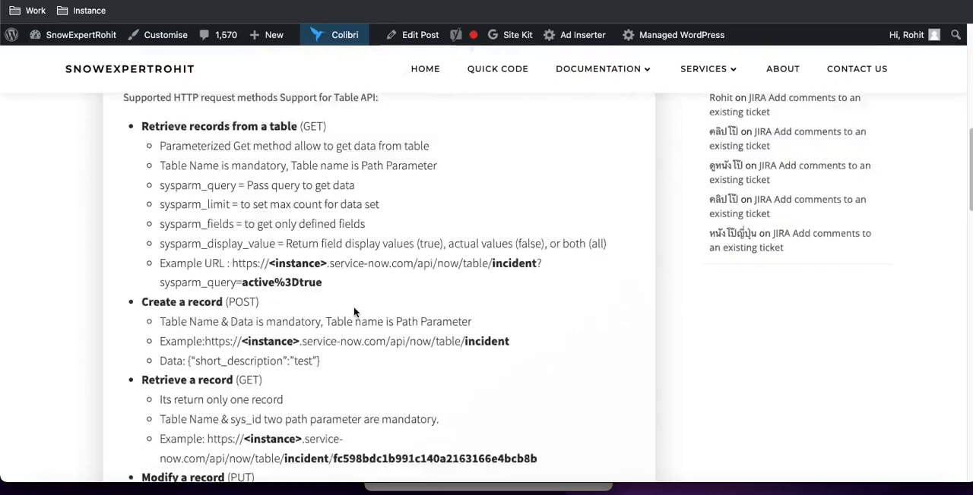
scroll(354, 312, "up", 2)
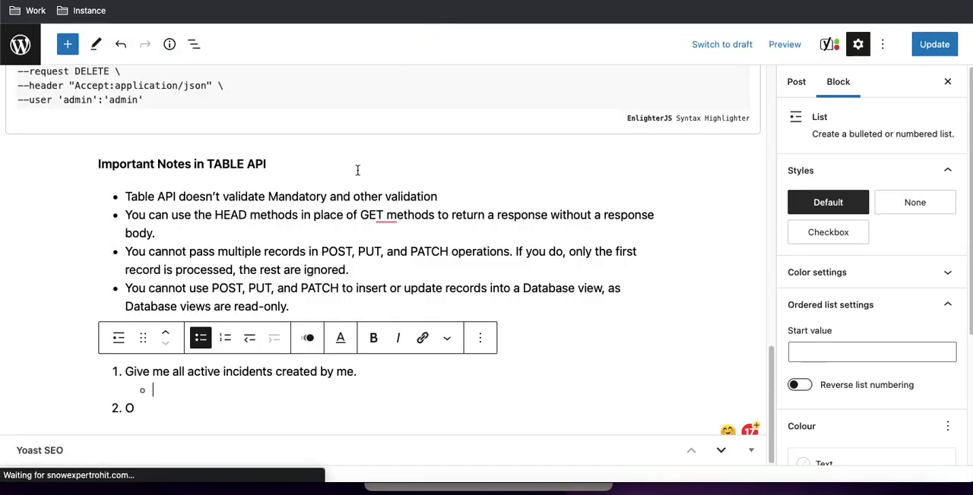
left_click(265, 196)
key("BackSpace")
type("ion")
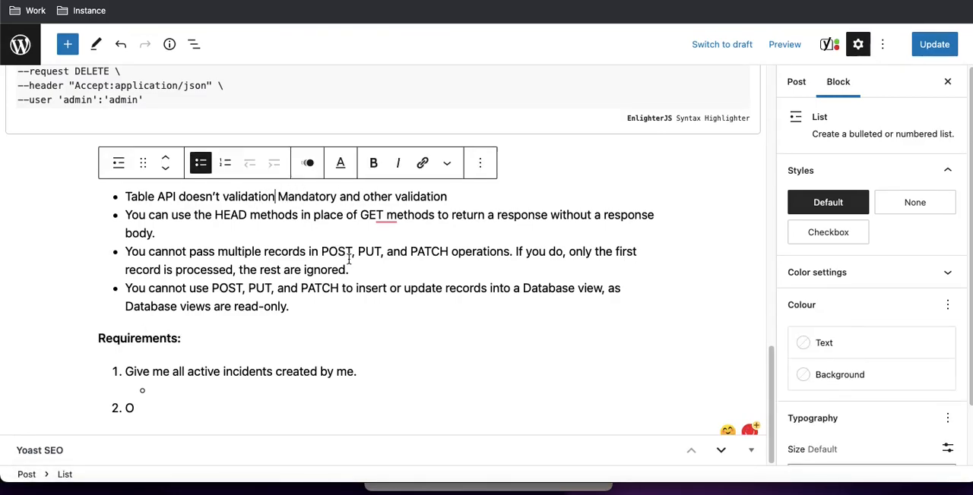
left_click(350, 303)
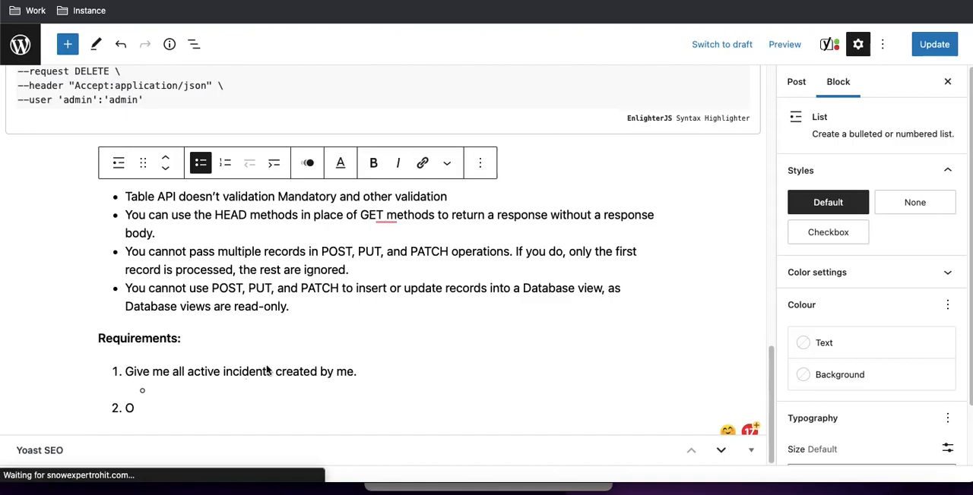
left_click(188, 394)
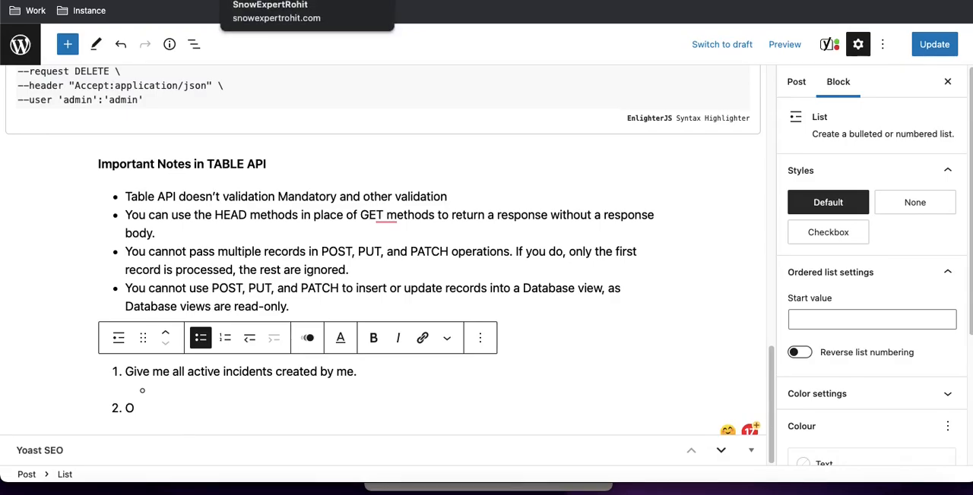
Review the supported HTTP request methods in the published Table API post and highlight "Retrieve records from a table"
left_click(247, 2)
scroll(351, 291, "up", 10)
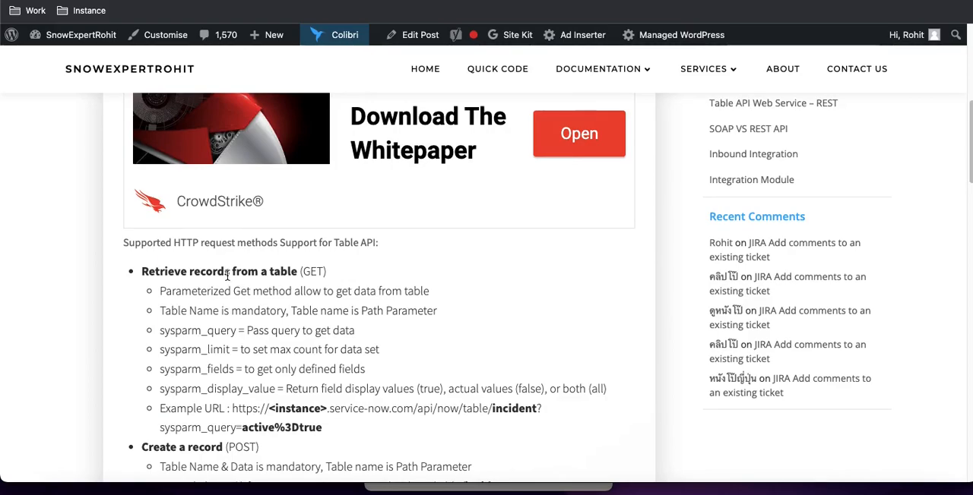
scroll(228, 278, "down", 3)
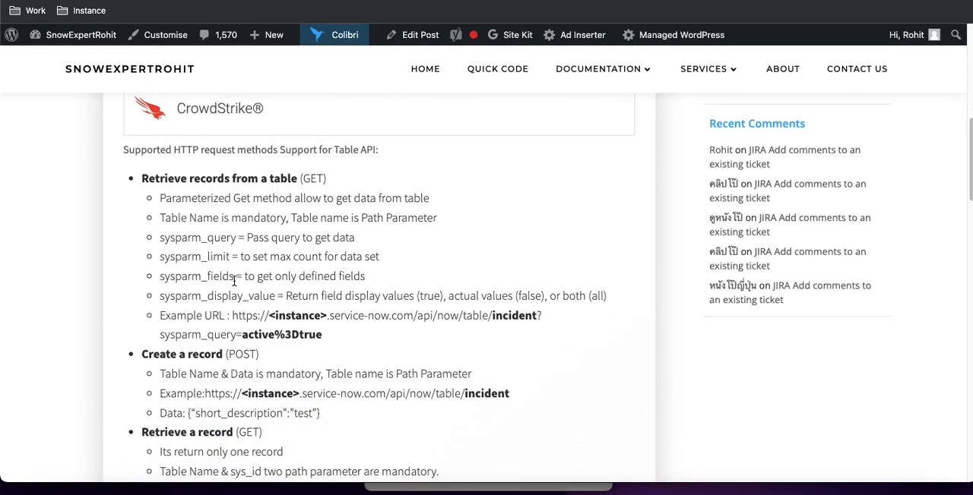
left_click_drag(142, 178, 294, 182)
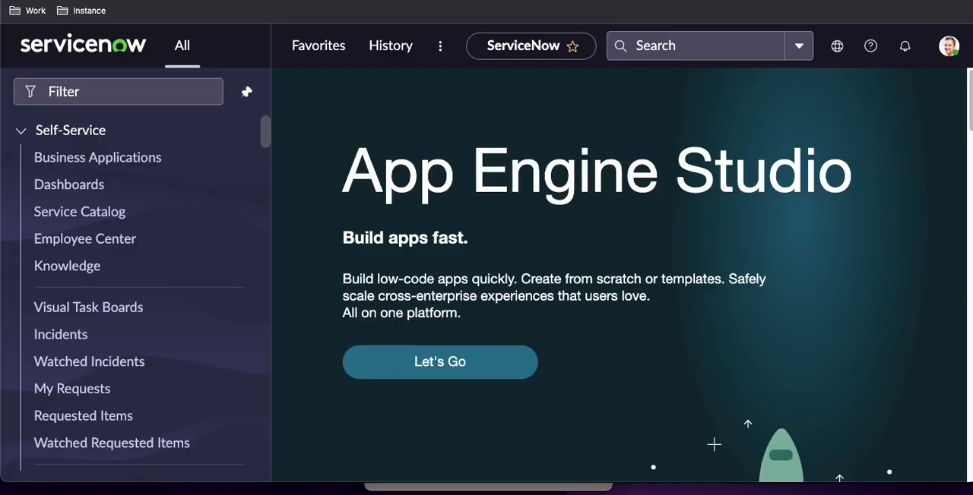
Switch to the ServiceNow instance and open the Users table list with sys_user.list
left_click(144, 92)
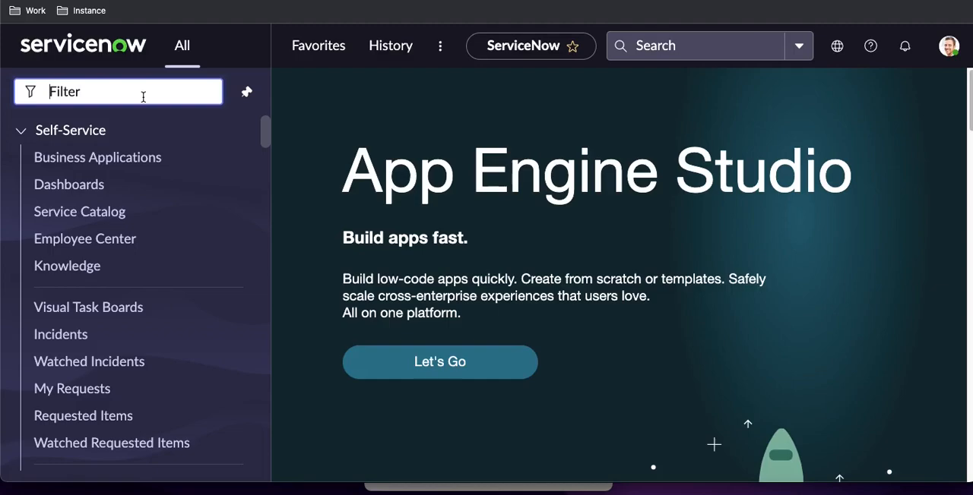
type("sys")
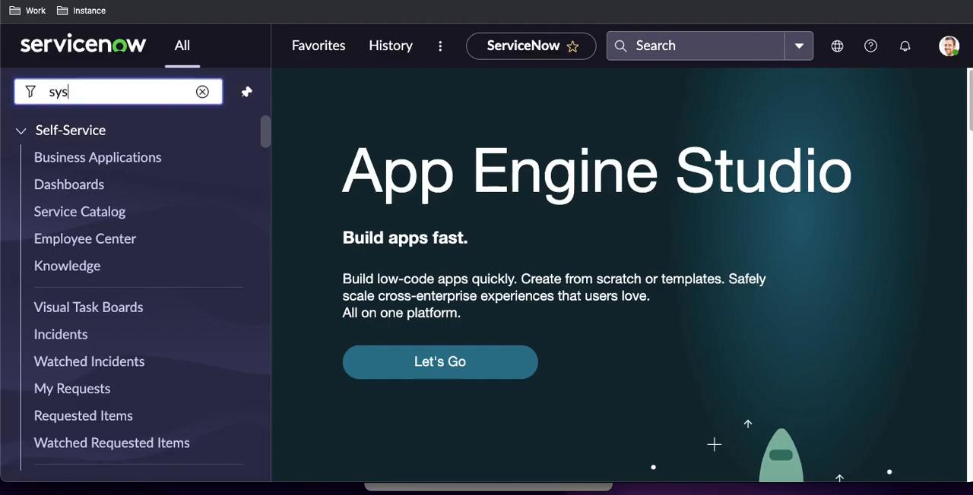
type("_user")
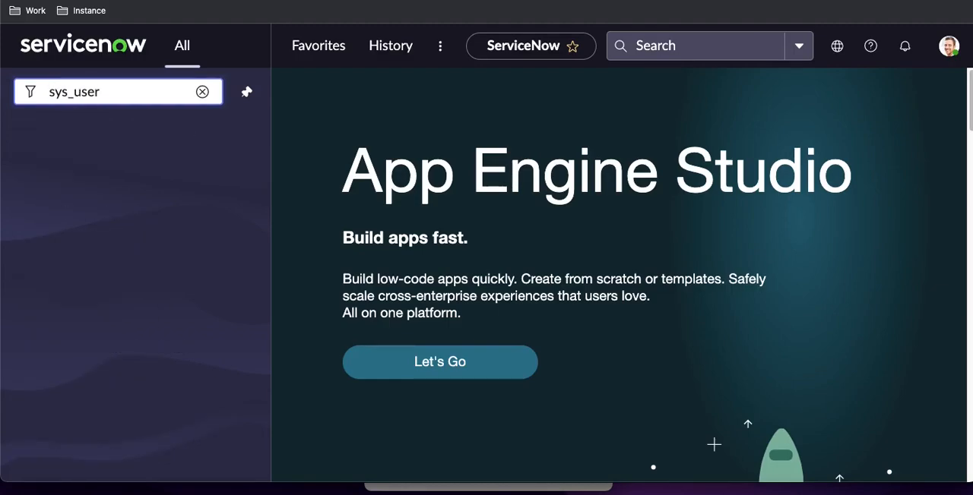
type(".list")
key("Return")
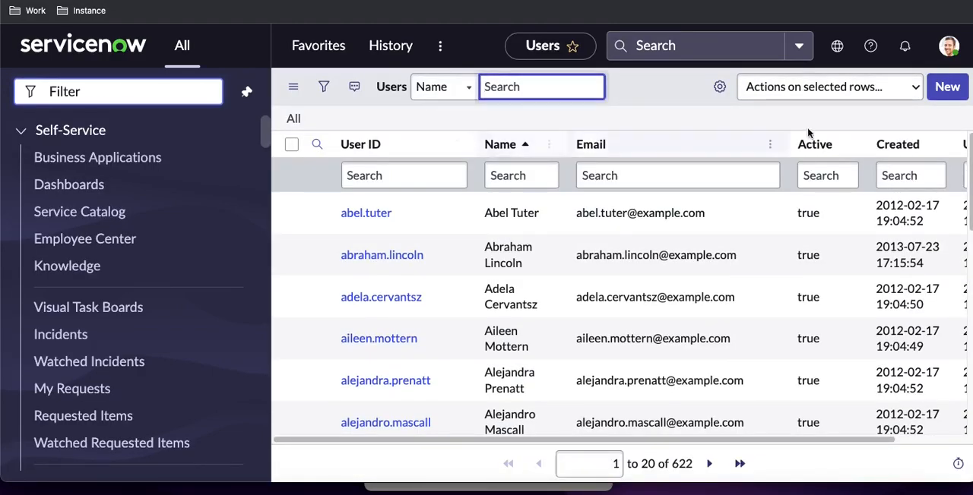
Start a new user record and set its User ID to integration.admin
left_click(946, 86)
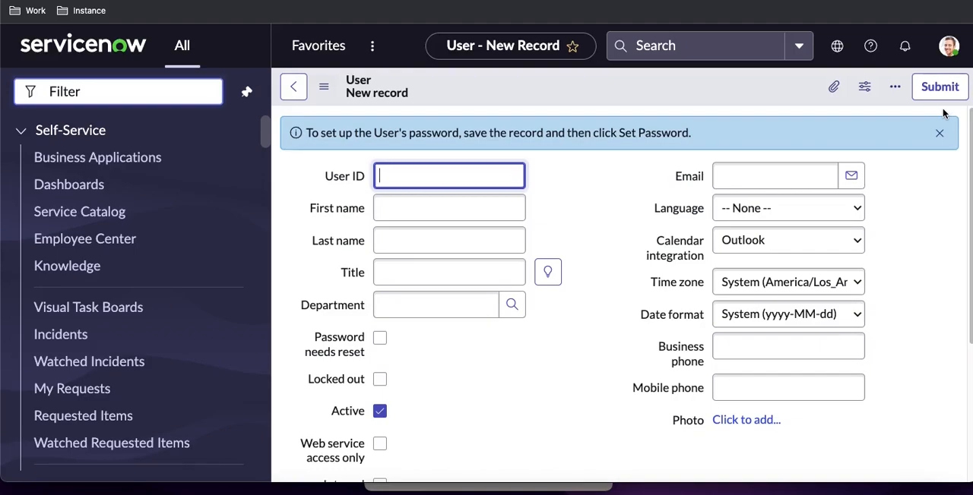
type("integration.admin")
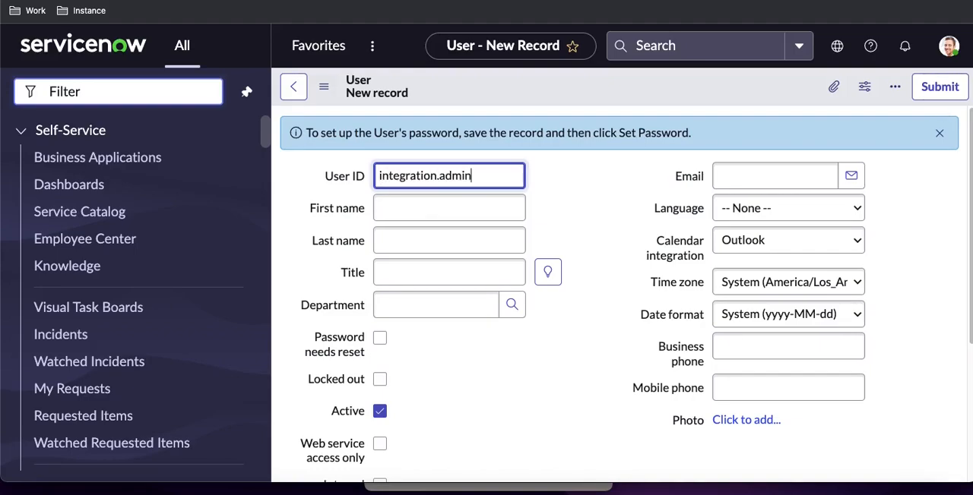
key("ctrl+a")
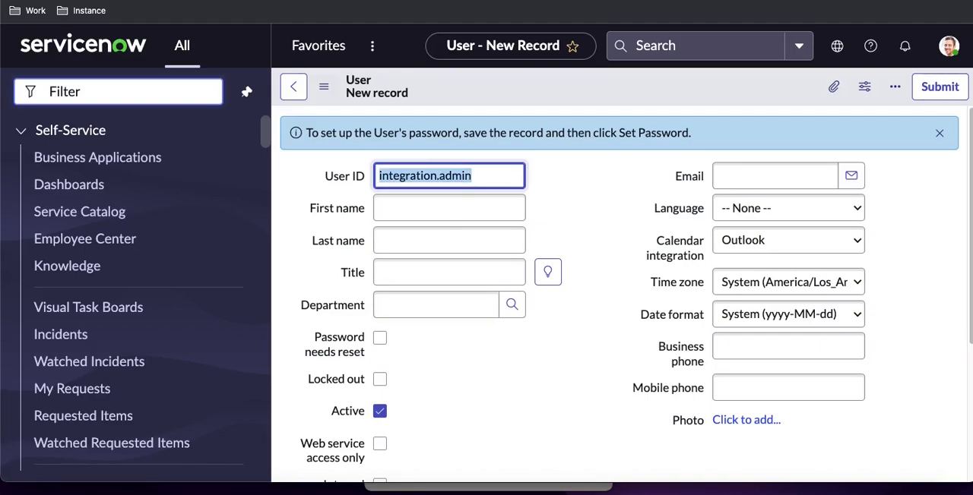
left_click(506, 183)
Set the new user's first name to Integration and last name to Admin
key("Tab")
type("In")
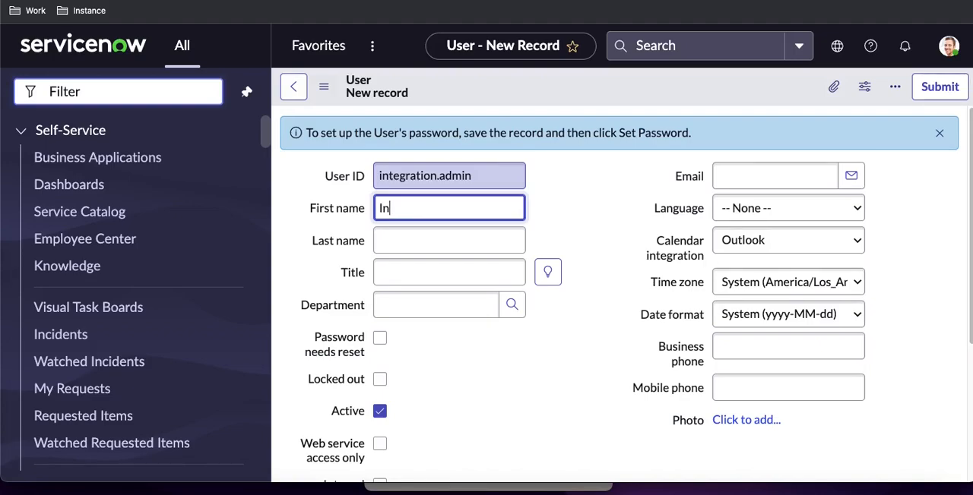
type("tegration")
key("Tab")
type("Admin")
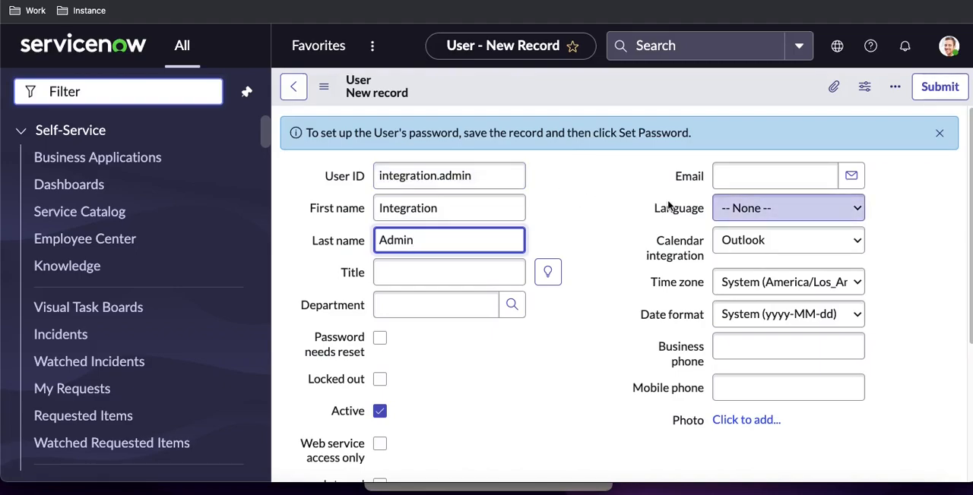
Enable Web service access only for the integration user and save the record while staying on its form
scroll(587, 287, "down", 3)
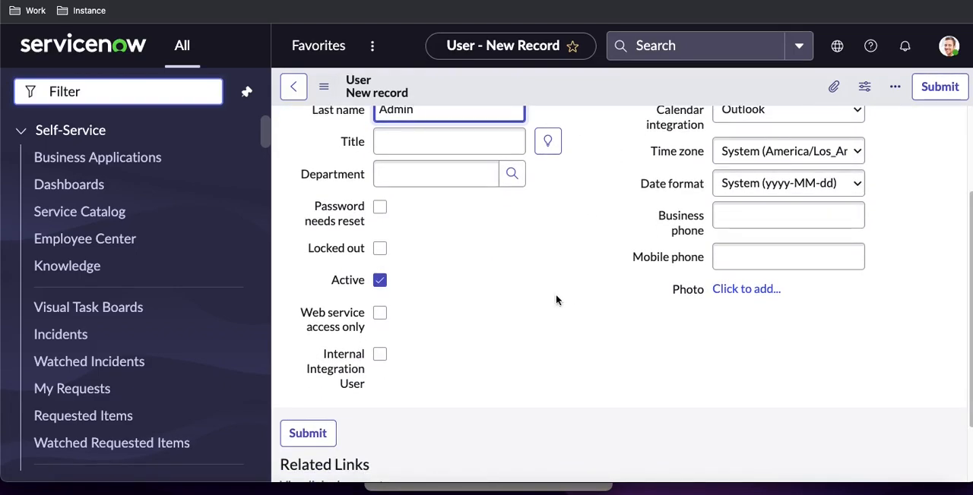
left_click(380, 313)
scroll(456, 282, "up", 1)
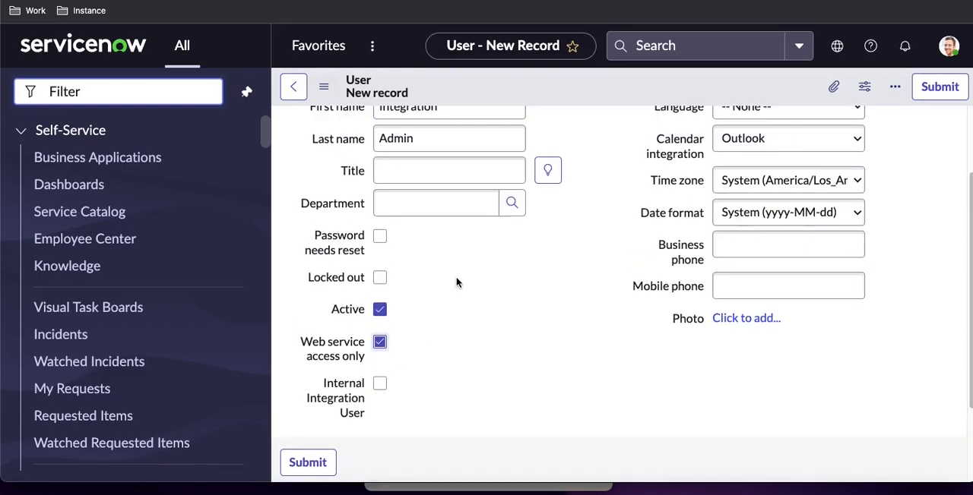
scroll(456, 282, "up", 2)
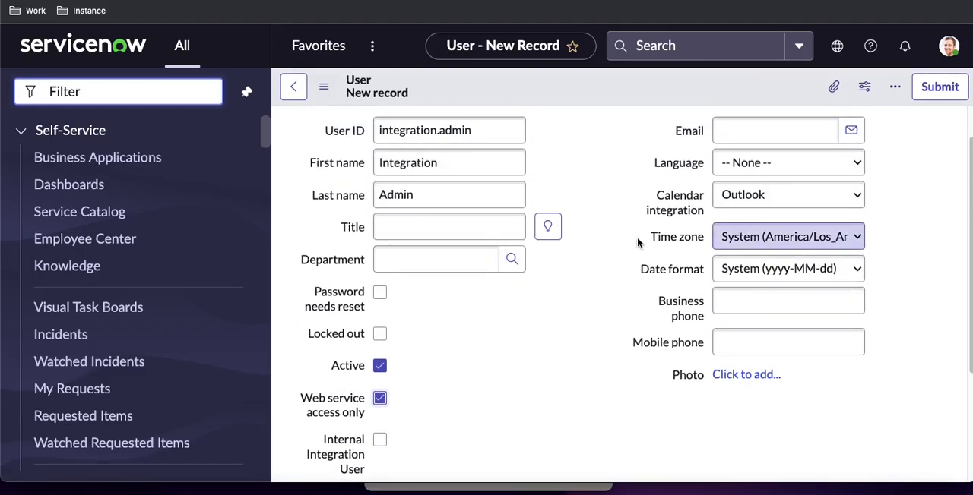
triple_click(499, 124)
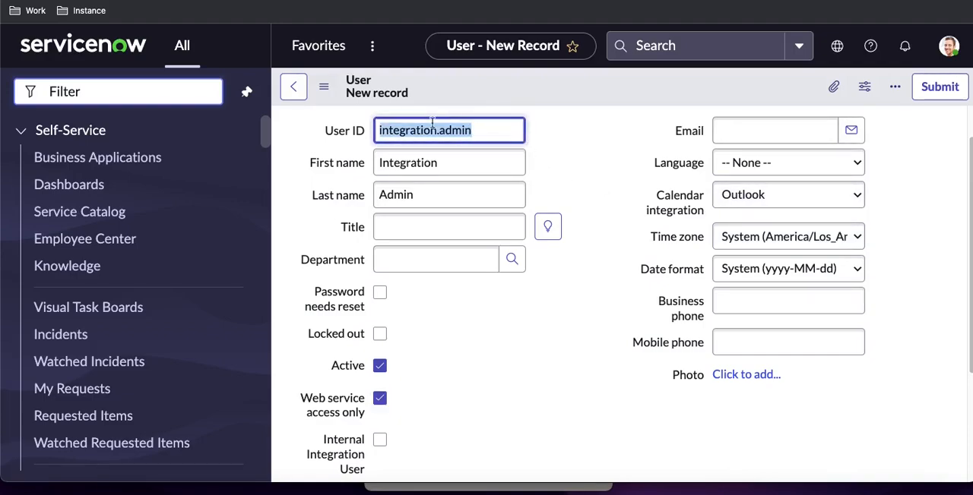
right_click(575, 89)
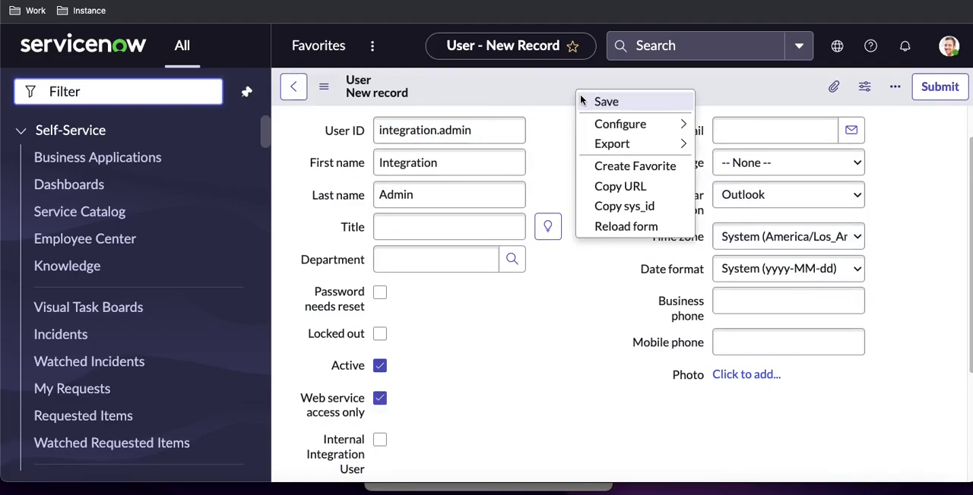
left_click(580, 97)
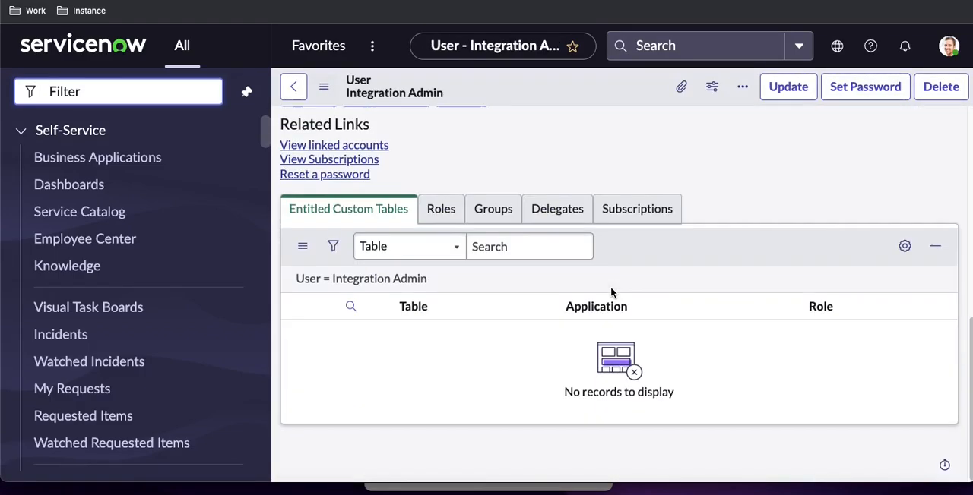
Assign the web_service_admin role to the Integration Admin user and save the roles list
scroll(610, 286, "down", 10)
left_click(448, 209)
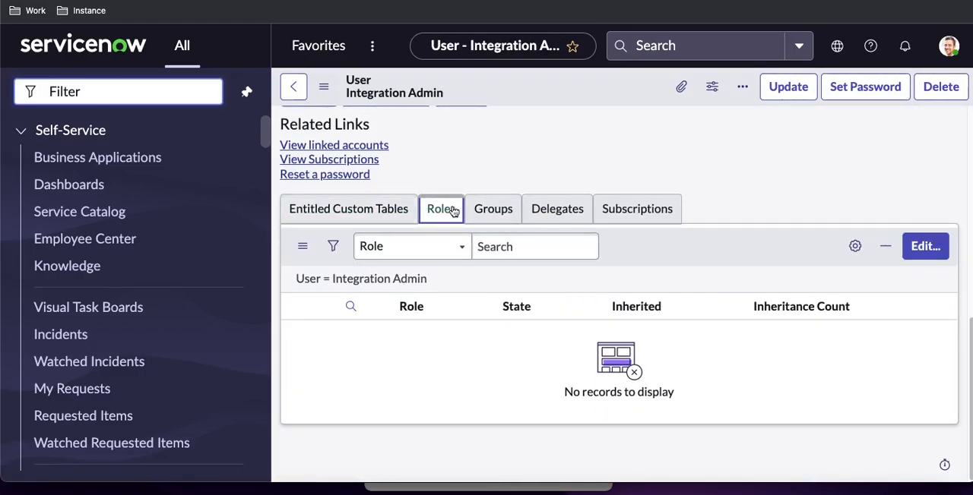
left_click(920, 248)
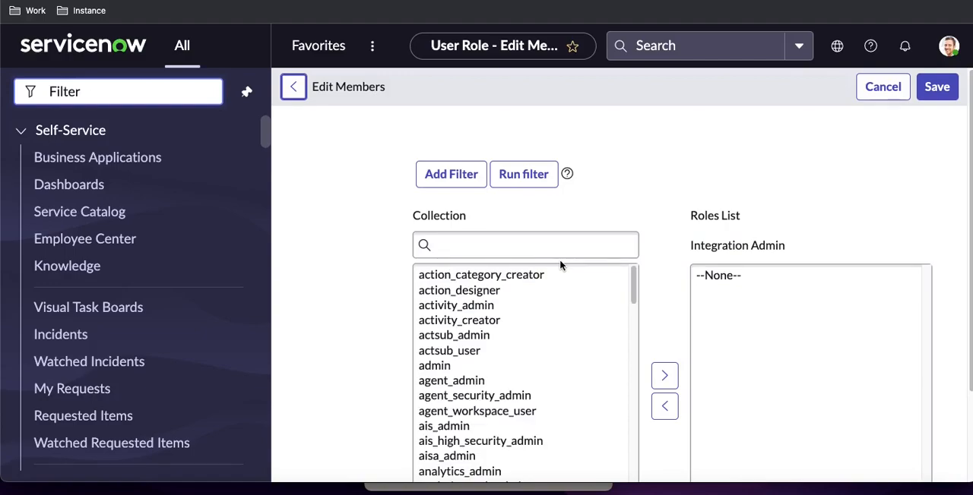
left_click(566, 250)
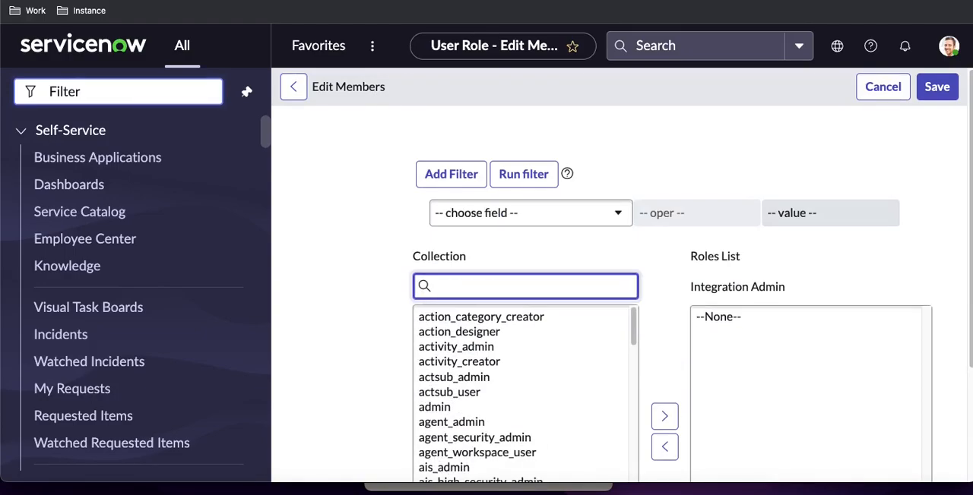
type("web")
left_click(532, 350)
scroll(530, 354, "down", 1)
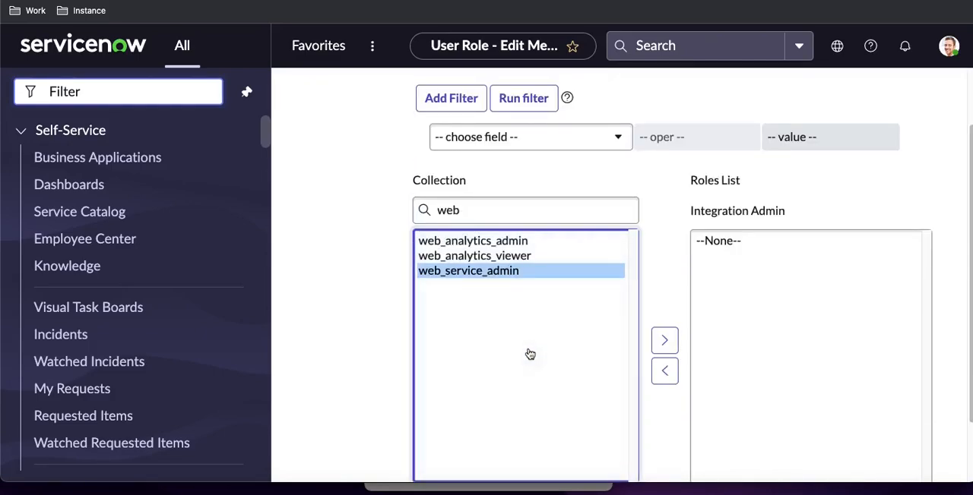
left_click(664, 342)
scroll(890, 254, "down", 1)
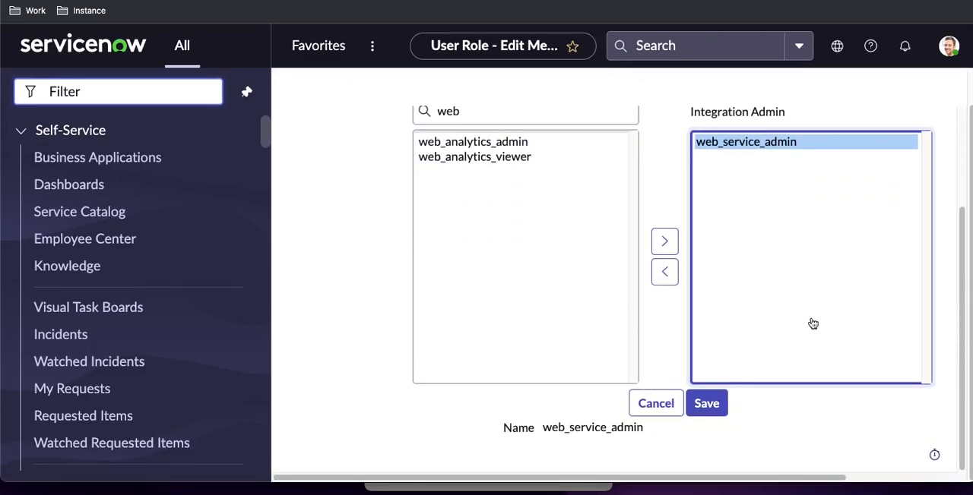
left_click(714, 407)
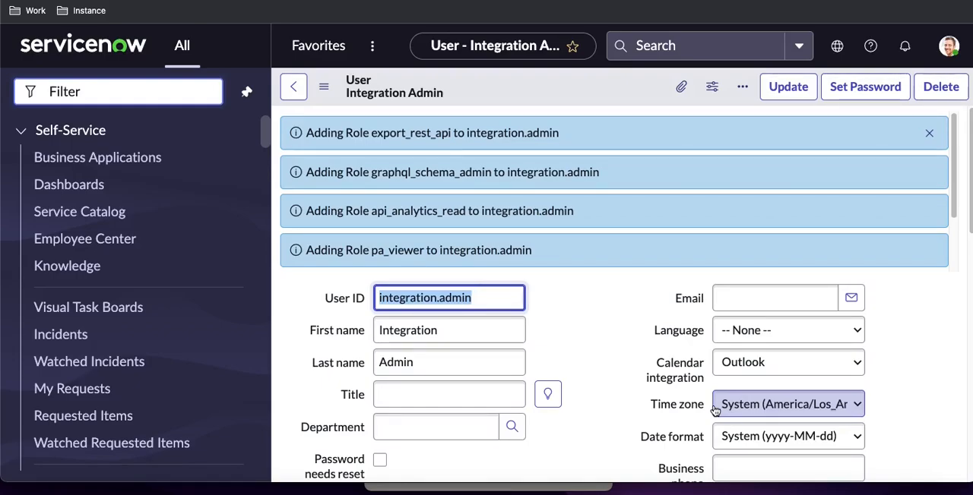
Add the itil role to the Integration Admin user's roles and save the change
scroll(646, 330, "down", 10)
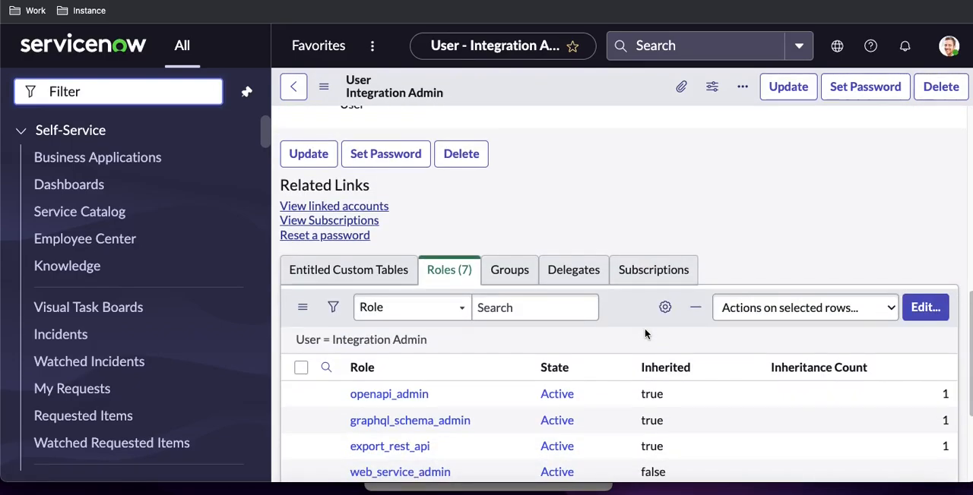
scroll(645, 334, "down", 2)
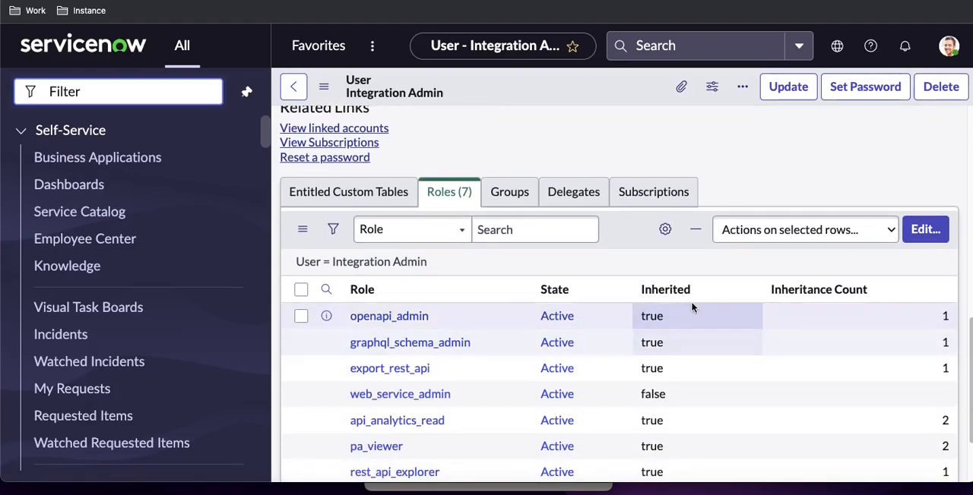
left_click(922, 230)
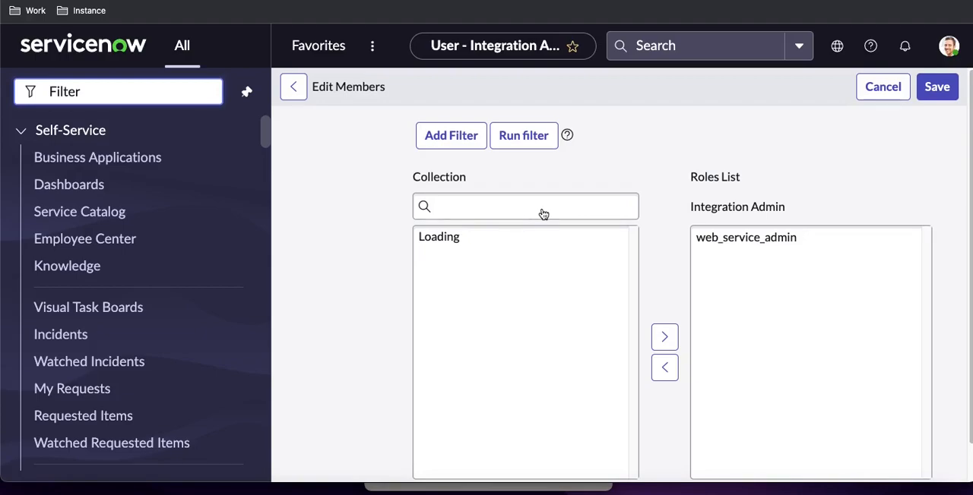
left_click(528, 284)
type("itil")
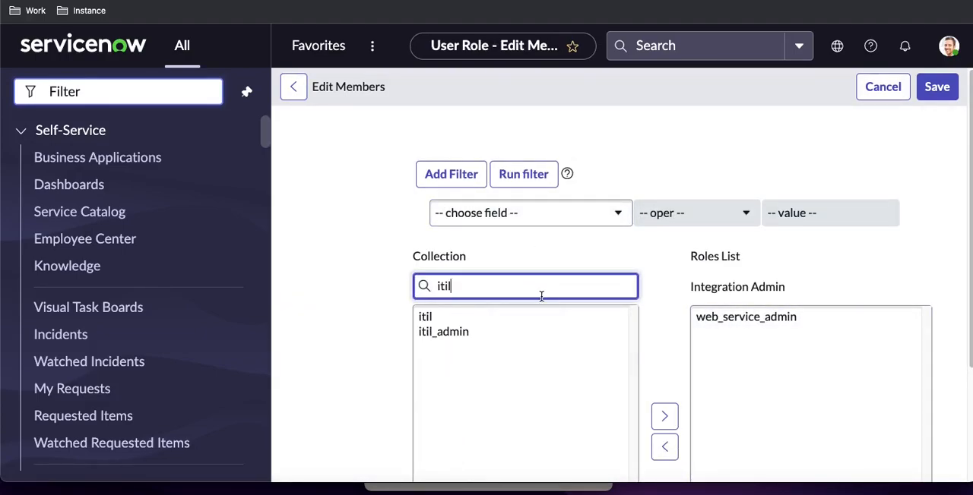
left_click(428, 318)
scroll(532, 332, "down", 1)
left_click(668, 343)
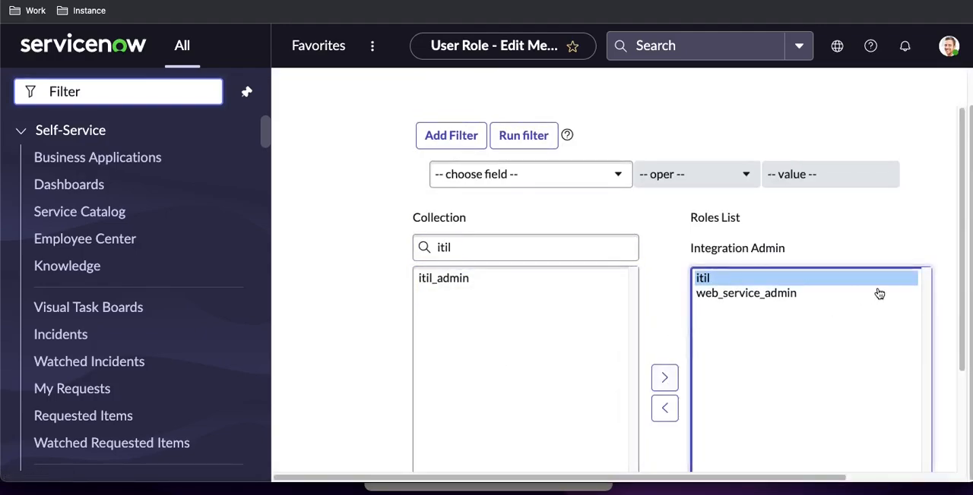
scroll(871, 296, "down", 2)
left_click(706, 406)
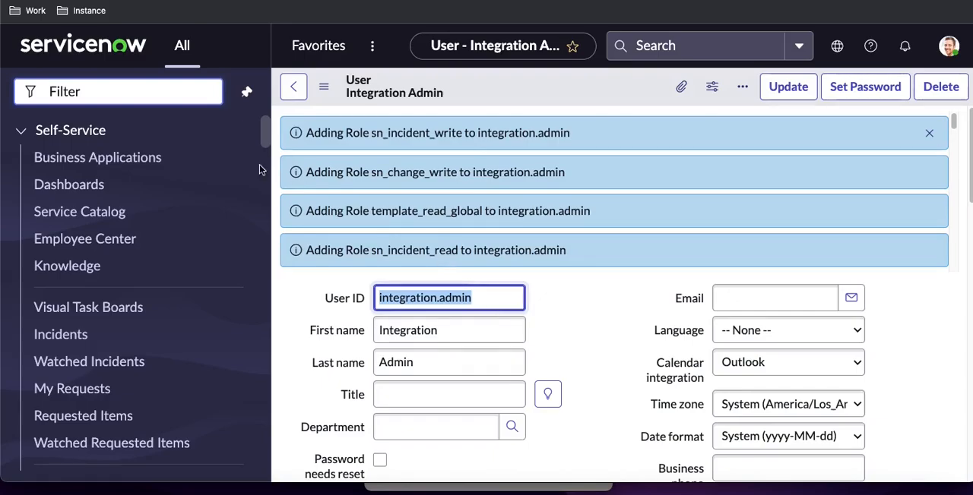
Open the Users table list with sys_user.list and sort it by newest created record first
left_click(165, 95)
type("sys_")
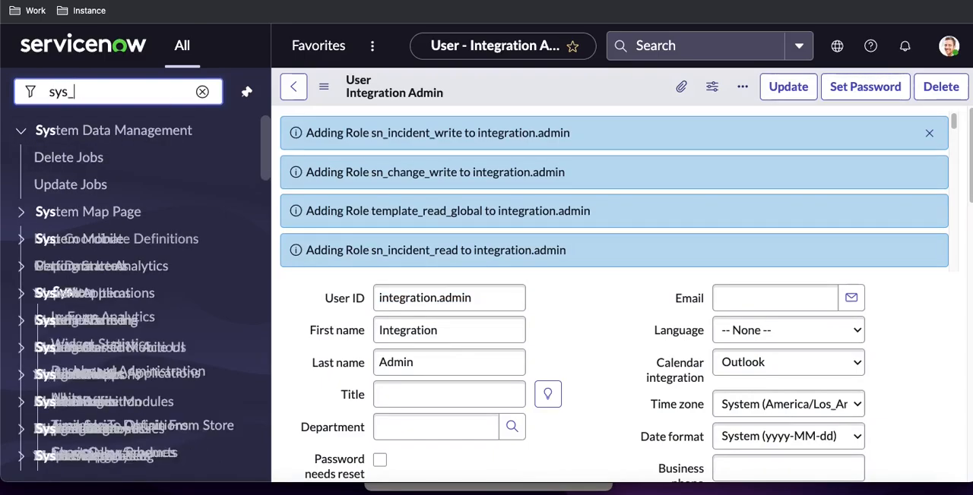
type("user.list")
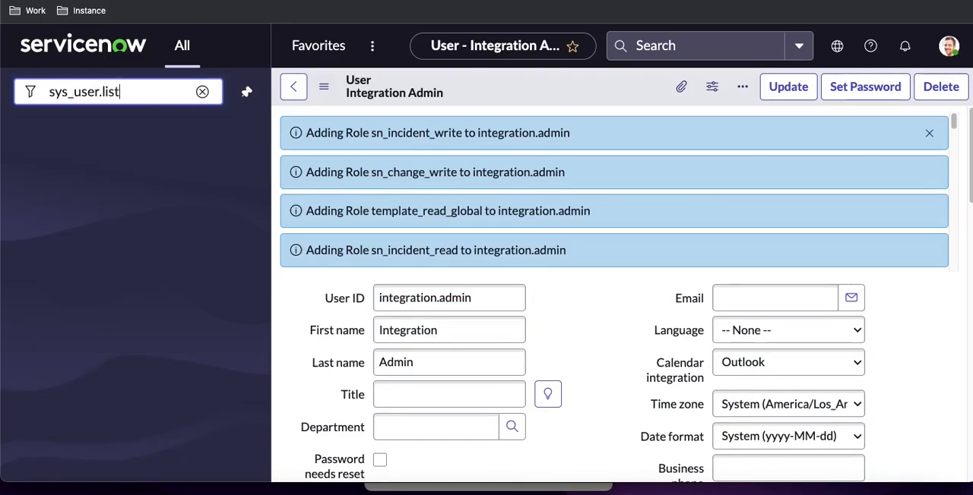
key("Return")
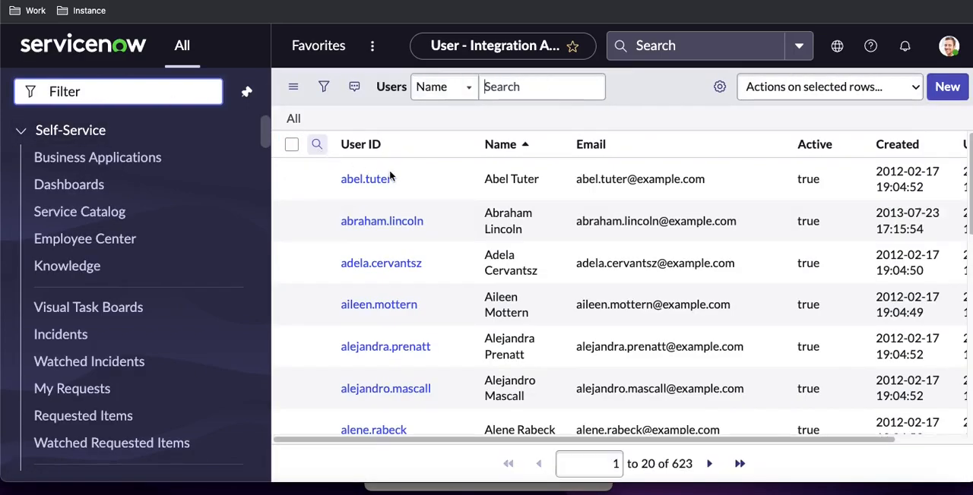
left_click(885, 151)
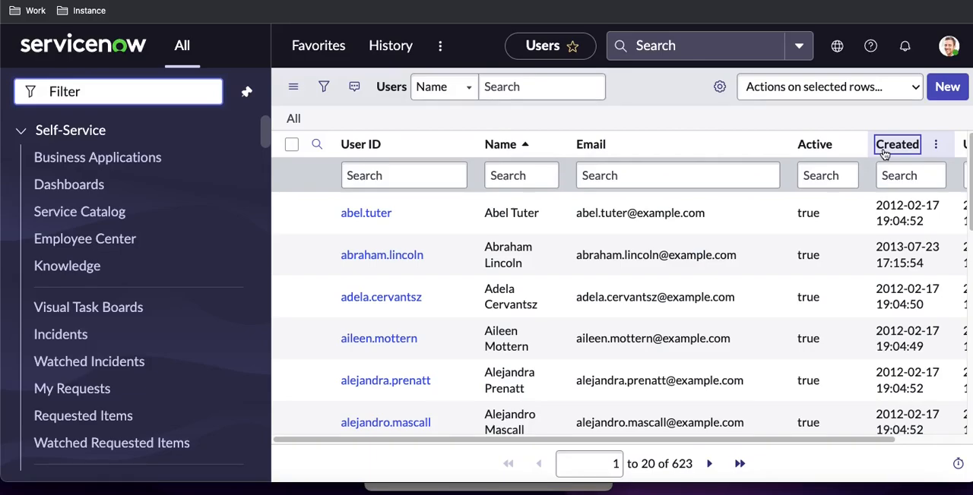
Add the Password column to the Users list between Email and Active and apply the layout
left_click(720, 88)
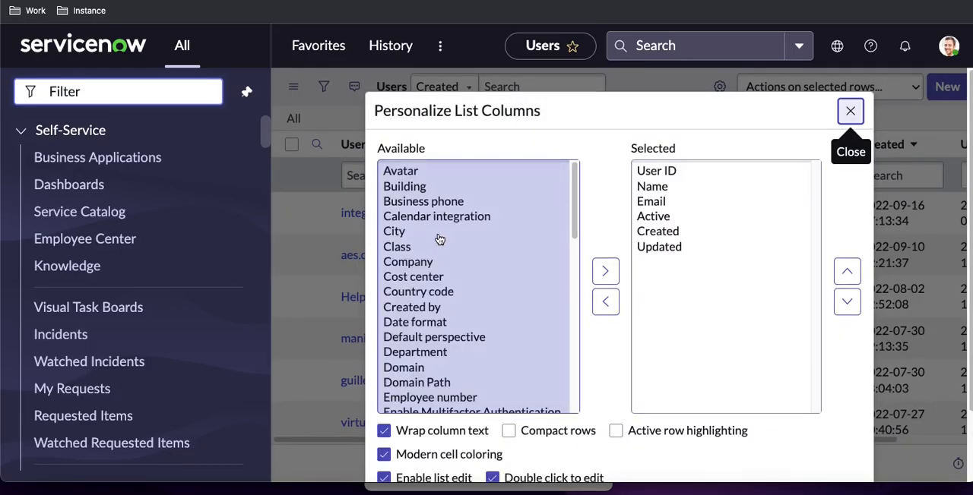
scroll(438, 238, "down", 4)
left_click(605, 272)
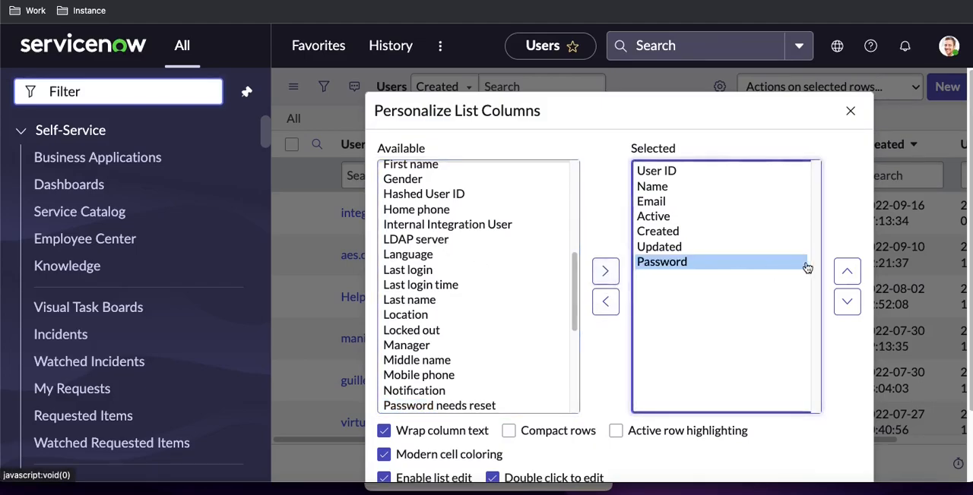
triple_click(843, 274)
scroll(826, 422, "down", 2)
left_click(830, 431)
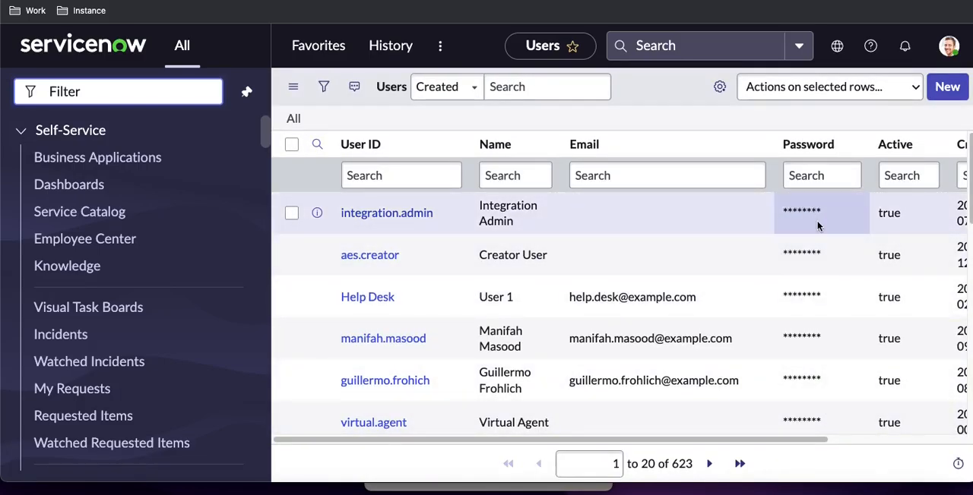
Set the account password for integration.admin directly in its Password cell in the Users list
left_click(817, 220)
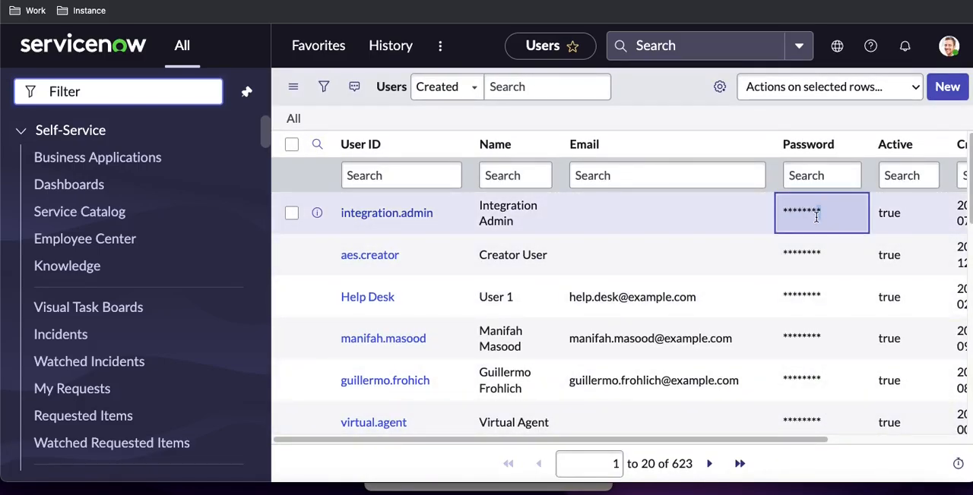
double_click(816, 218)
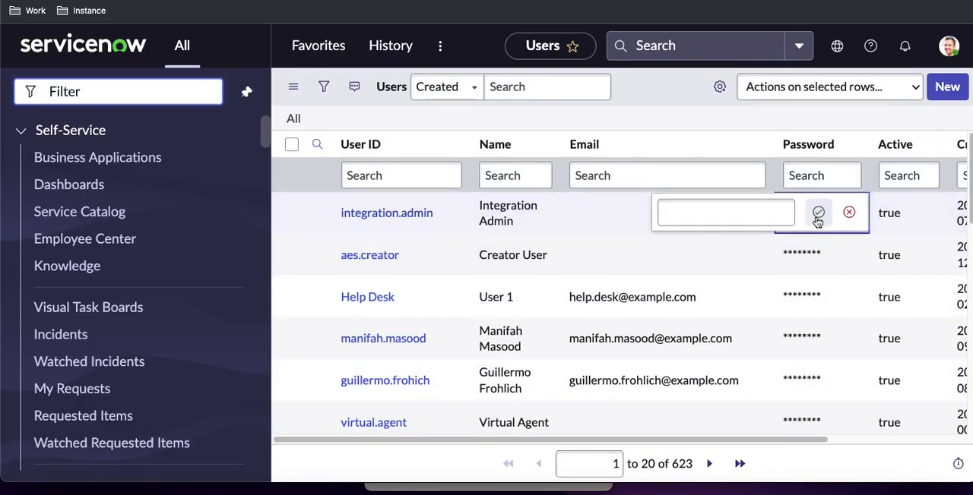
left_click(752, 179)
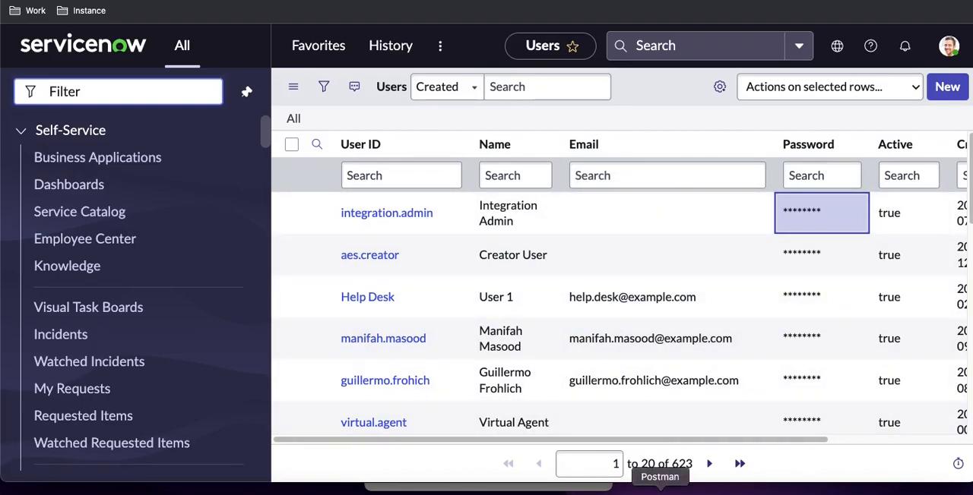
Switch to Postman, create a new GET request and set its authorization type to Basic Auth
left_click(659, 490)
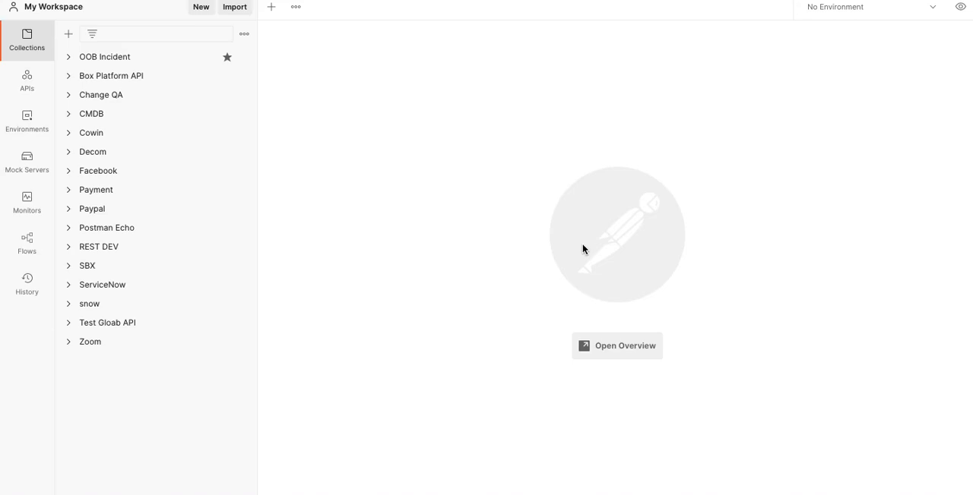
left_click(271, 7)
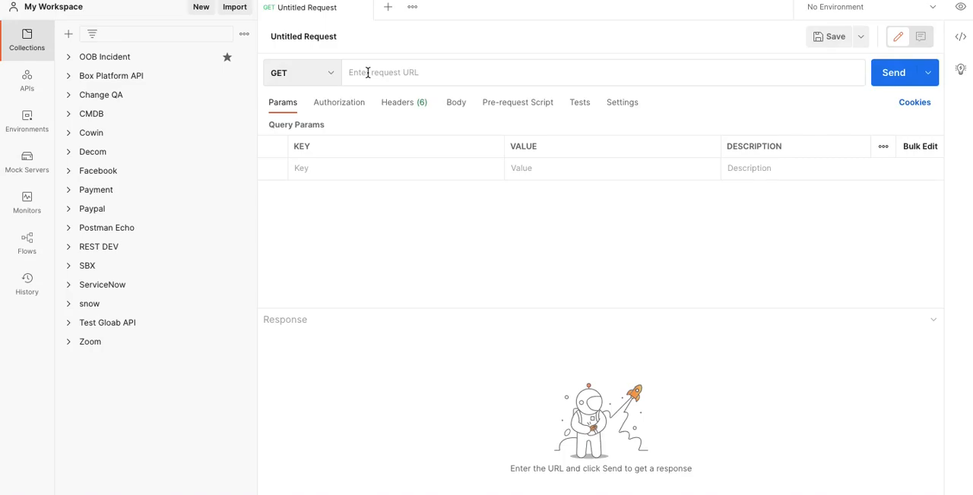
left_click(343, 106)
left_click(382, 142)
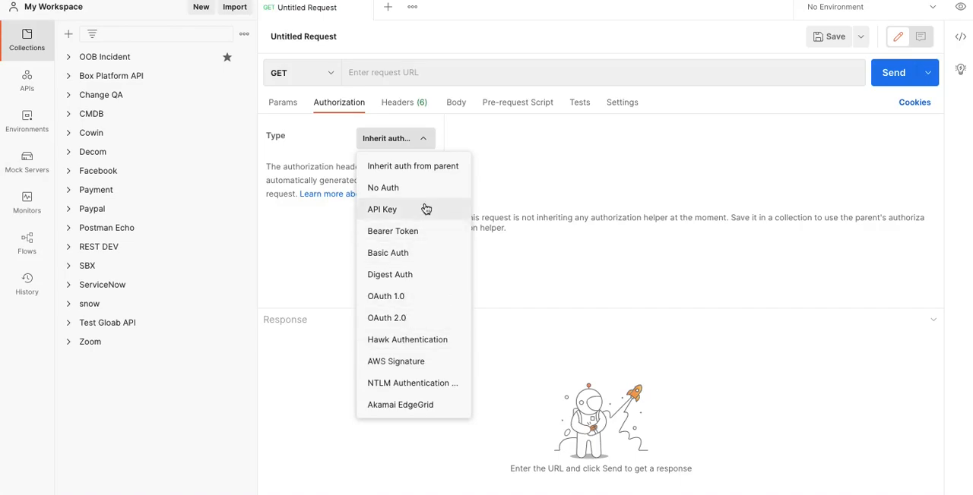
left_click(408, 252)
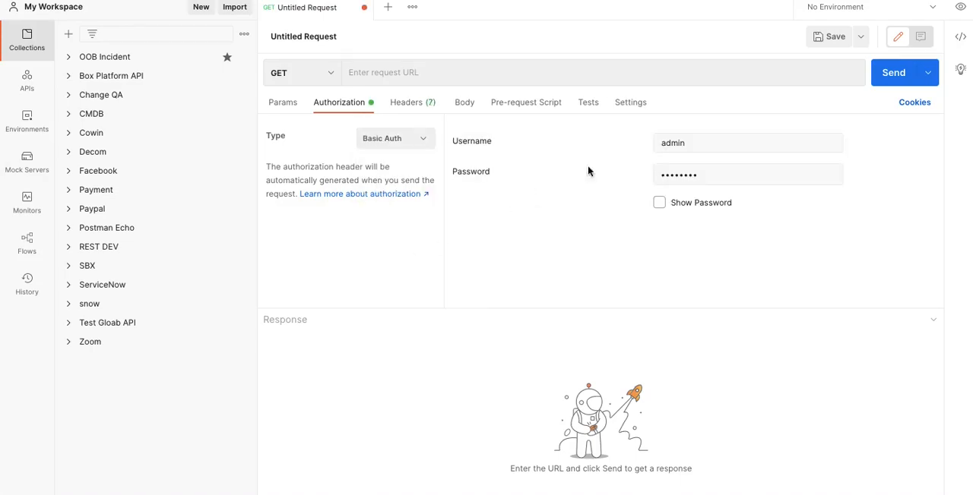
Set the Basic Auth username to integration.admin and enter the account password
left_click_drag(701, 141, 649, 147)
key("ctrl+v")
left_click_drag(714, 174, 653, 174)
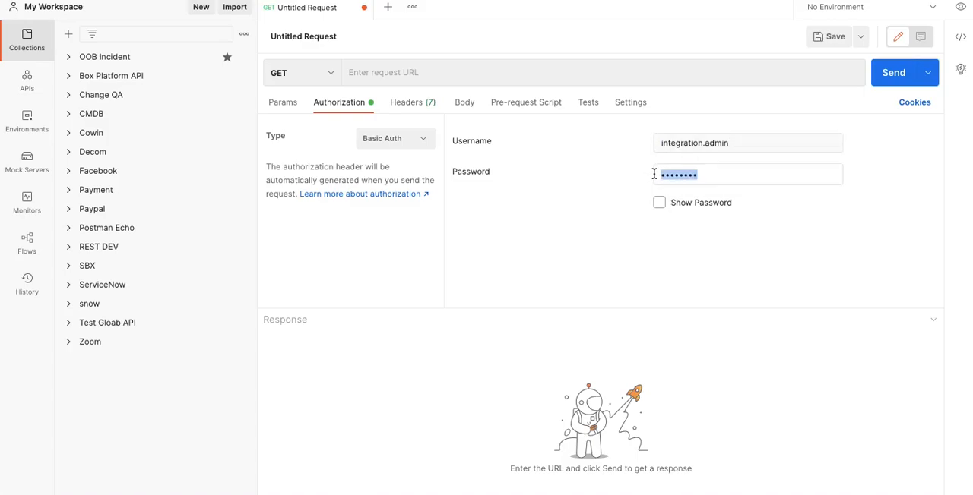
type("••")
key("BackSpace")
key("BackSpace")
type("•")
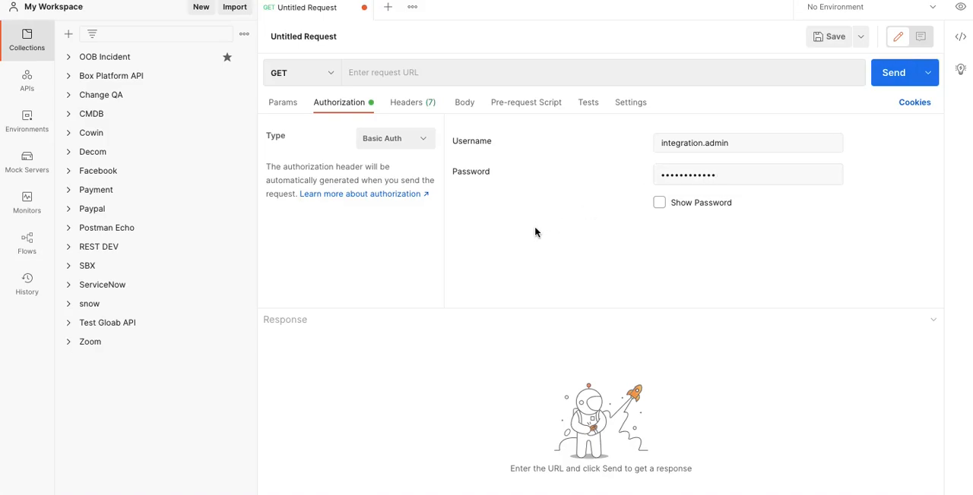
Copy the example URL for retrieving records from a table from the documentation page into the Postman request URL
left_click(403, 74)
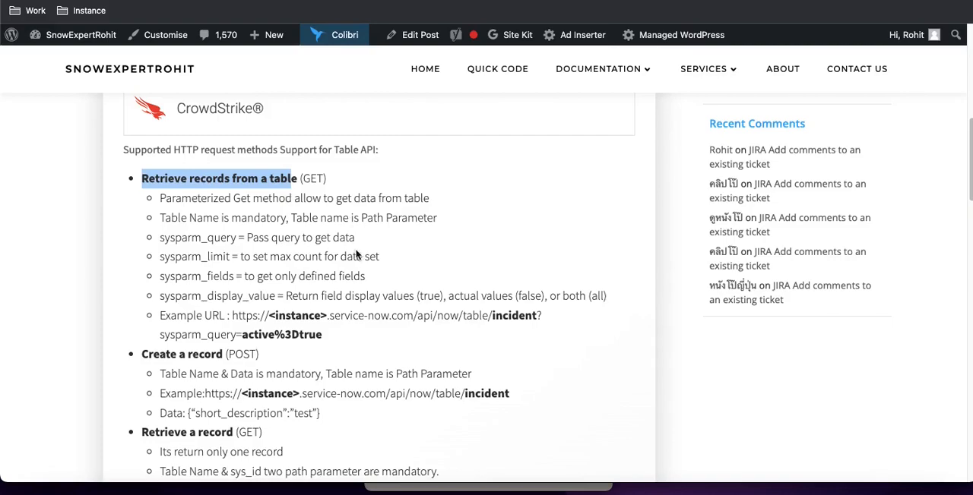
left_click_drag(323, 336, 232, 316)
key("super+c")
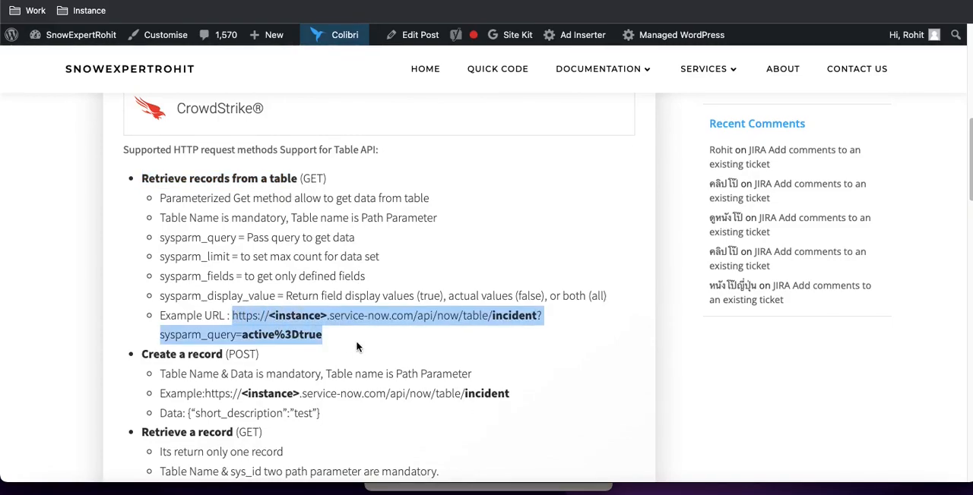
key("ctrl+Right")
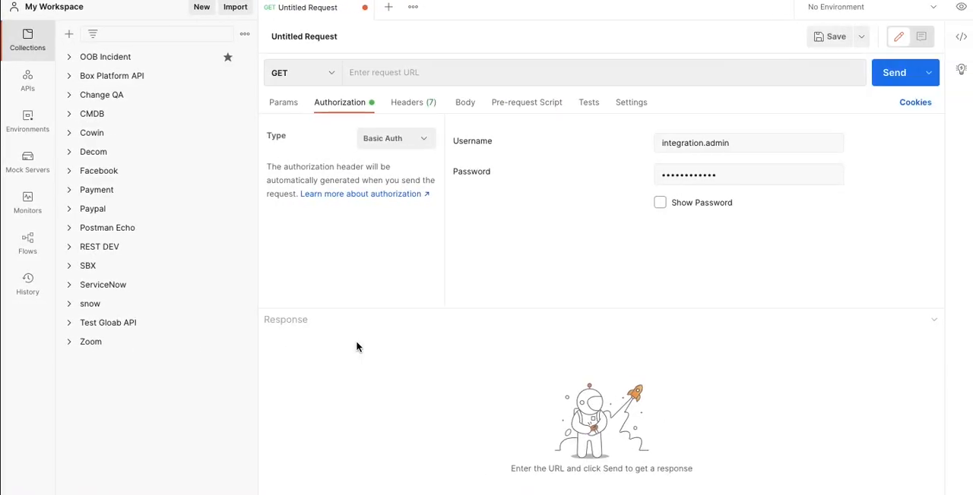
key("super+v")
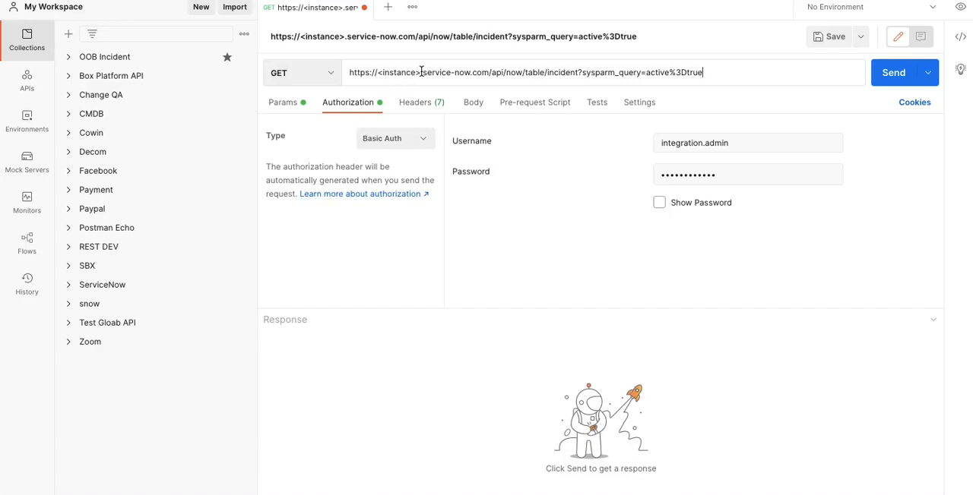
Replace the <instance> placeholder in the Postman request URL with the instance name dev105176 copied from the ServiceNow address
left_click_drag(421, 72, 380, 73)
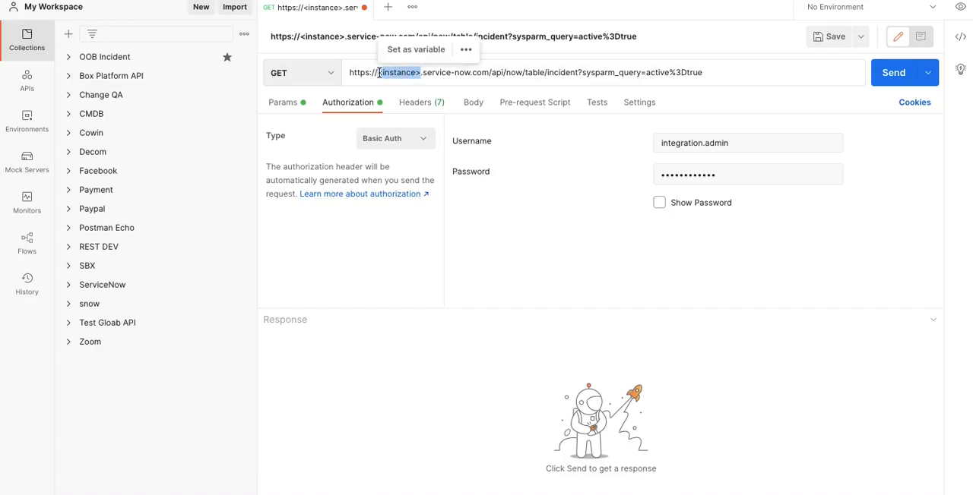
key("BackSpace")
key("ctrl+Left")
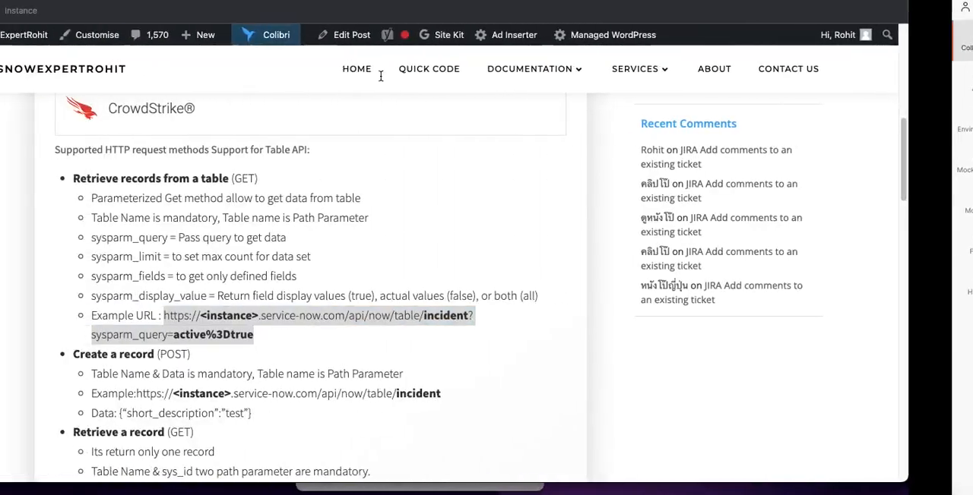
left_click(228, 1)
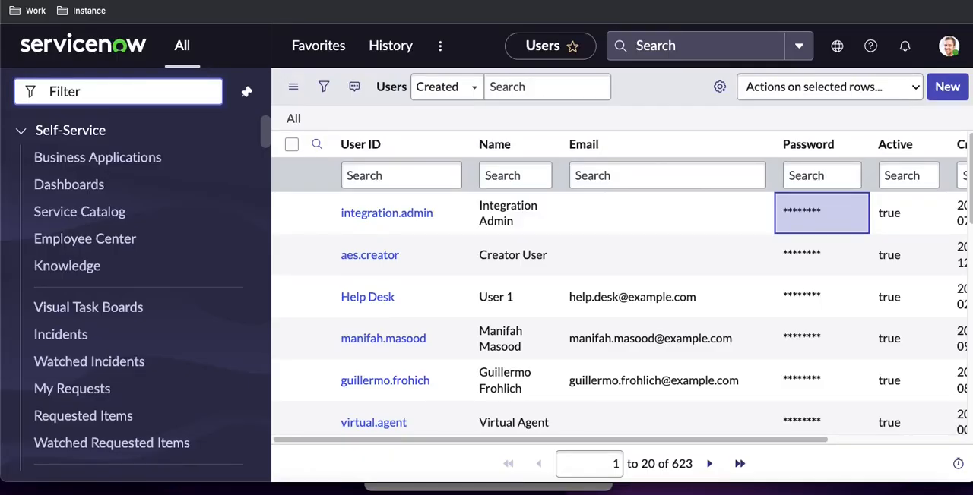
key("ctrl+Right")
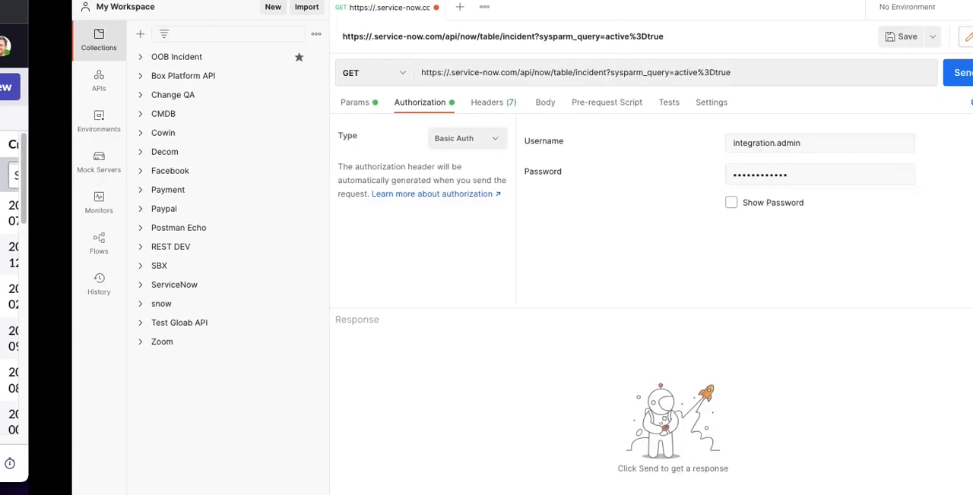
type("dev105176")
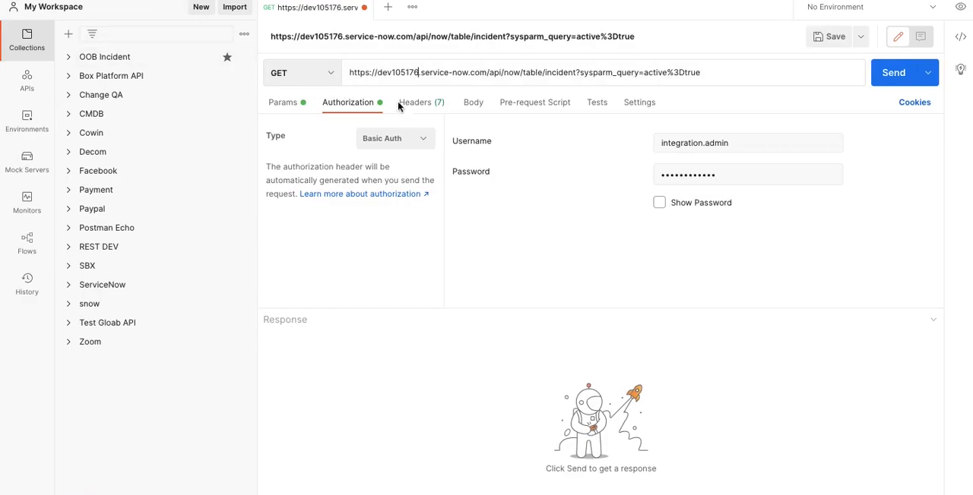
double_click(558, 73)
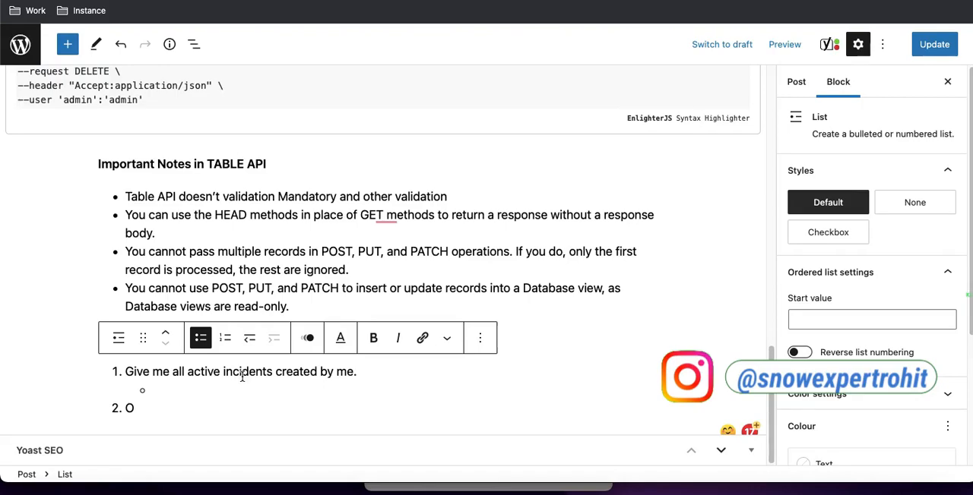
In the WordPress post, change the first requirement to "Give me all active incidents ?" and return to Postman
left_click_drag(275, 372, 351, 374)
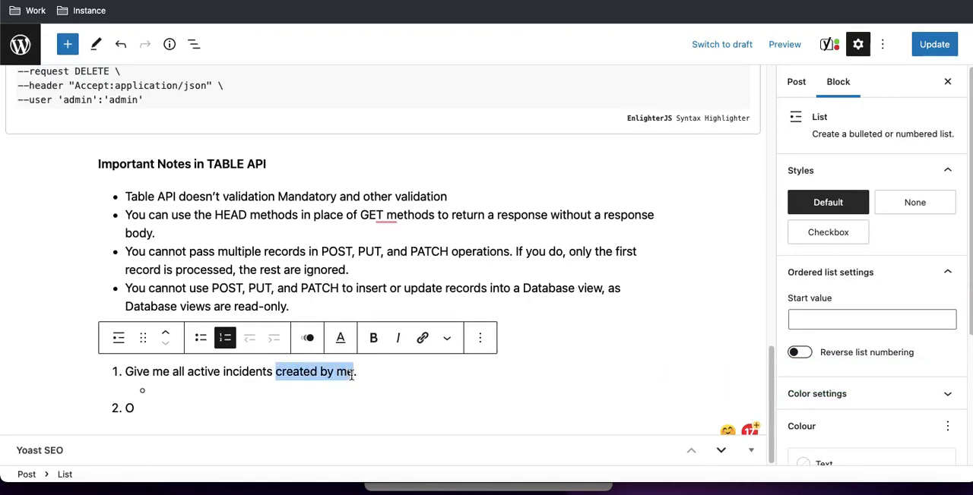
key("BackSpace")
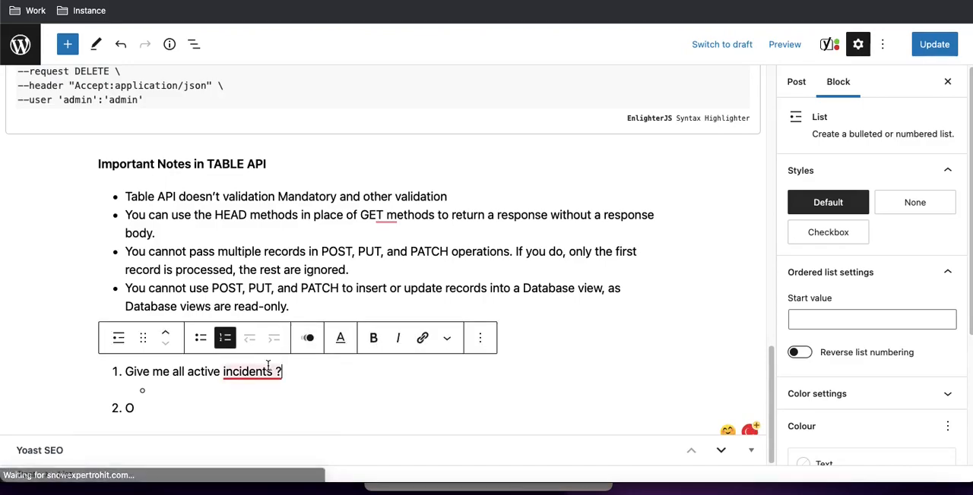
mouse_move(270, 370)
key("ctrl+Right")
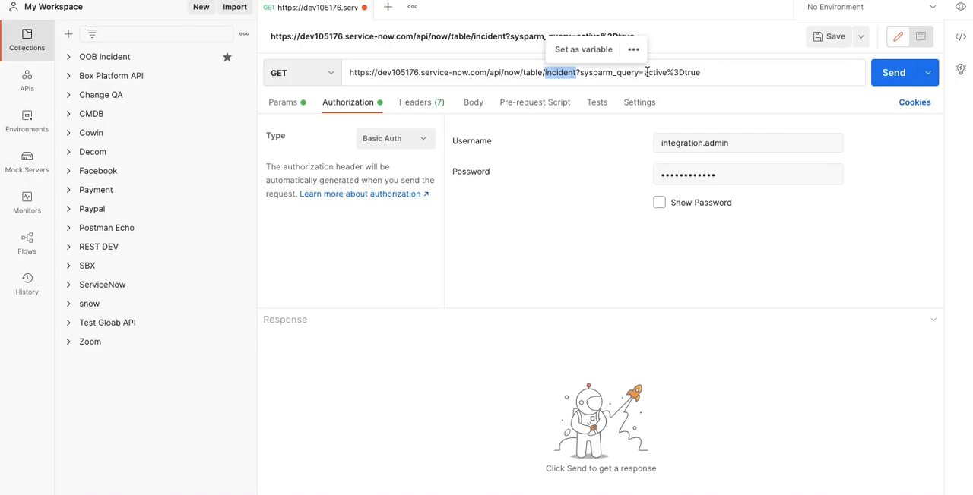
key("ctrl+Left")
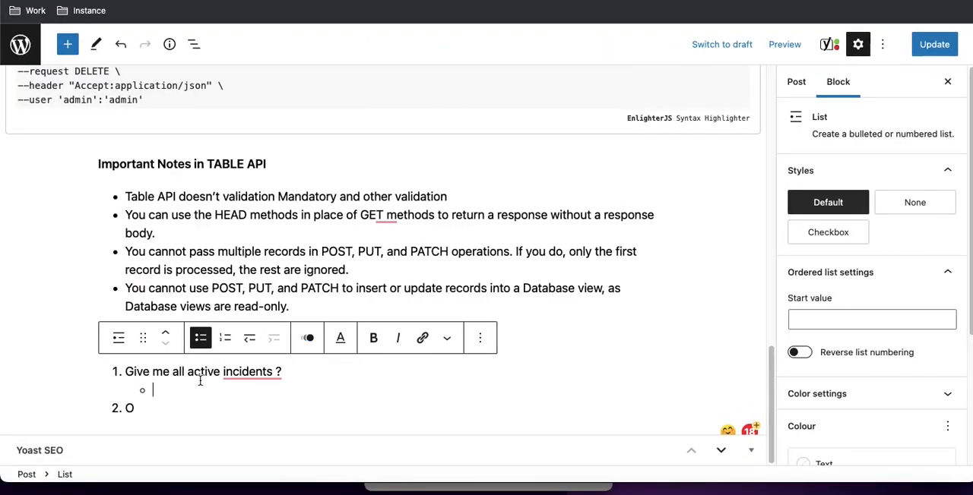
key("ctrl+Right")
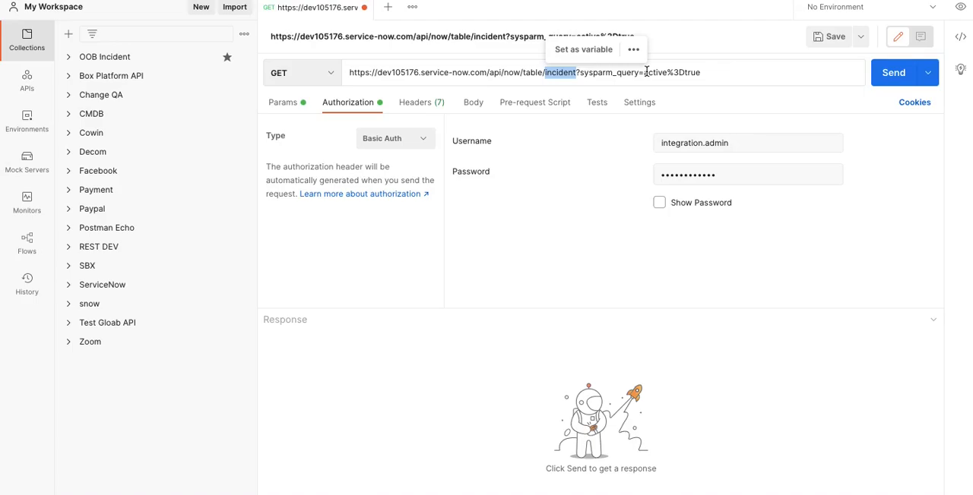
Show the request's query parameters, then switch to ServiceNow and open the incident table list with incident.list
left_click(297, 104)
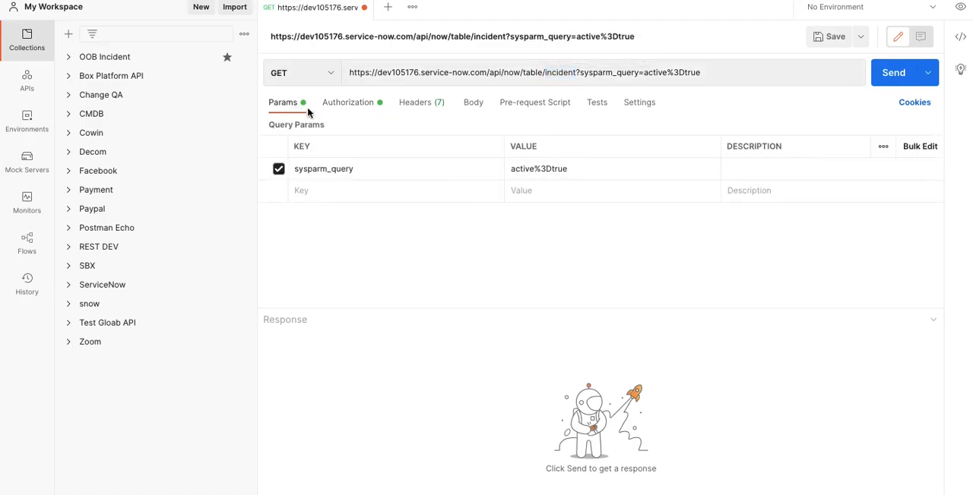
left_click(519, 169)
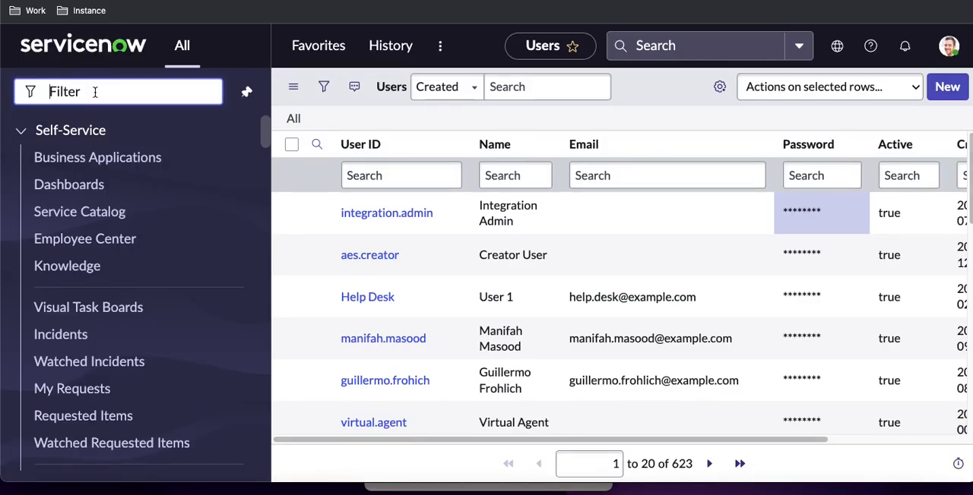
type("incident.list")
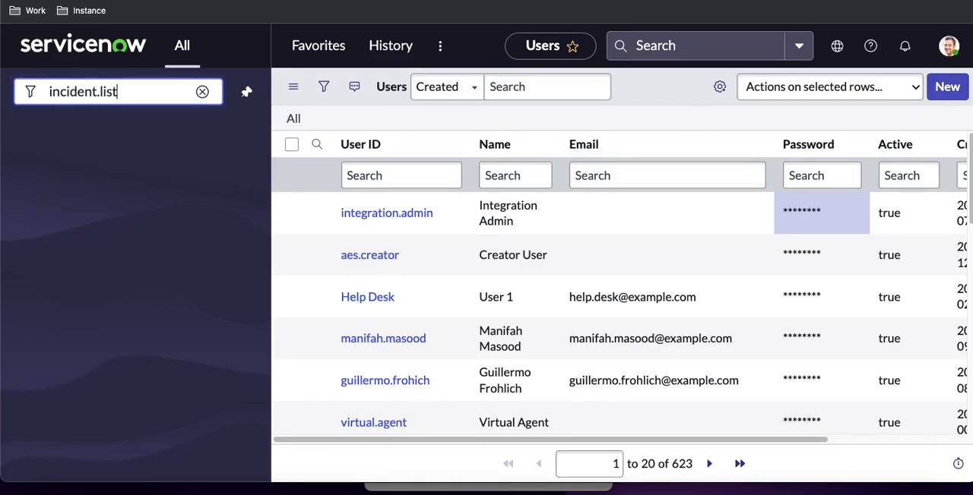
key("Return")
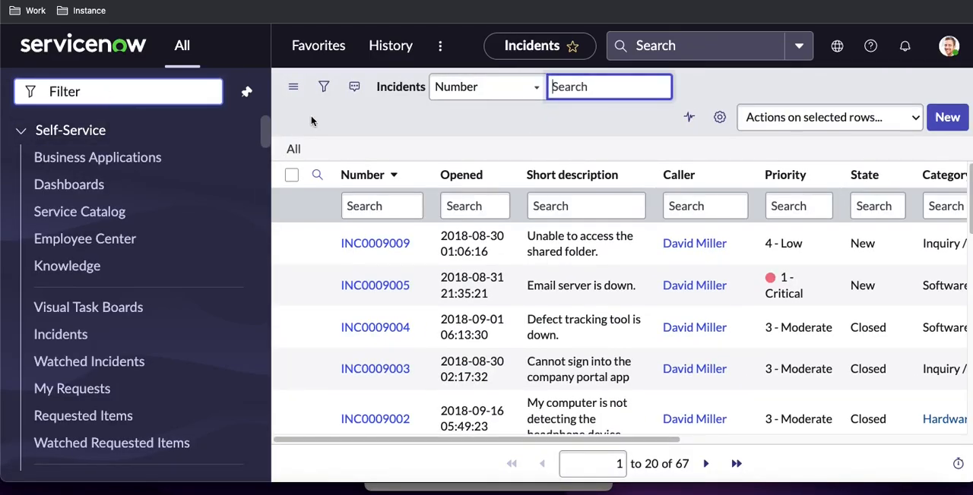
Filter the Incidents list by the condition Active is true and run the filter
left_click(323, 93)
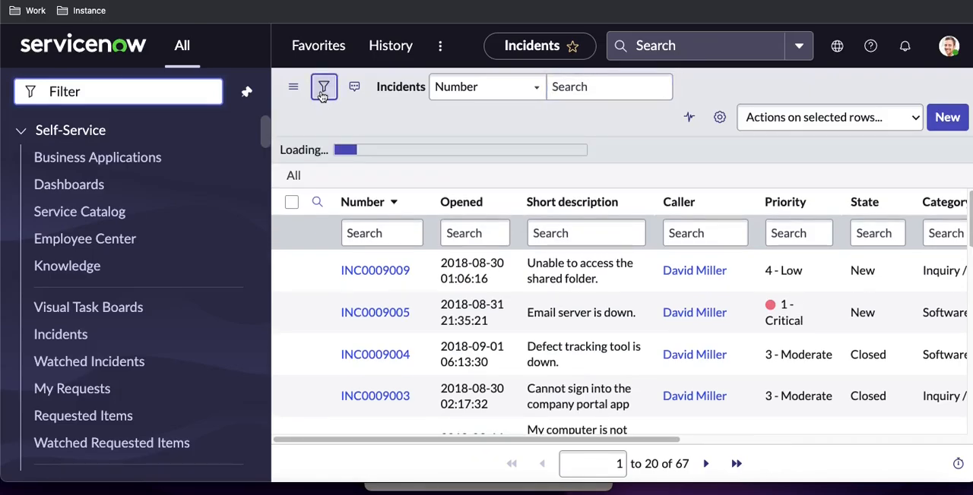
left_click(323, 93)
left_click(323, 93)
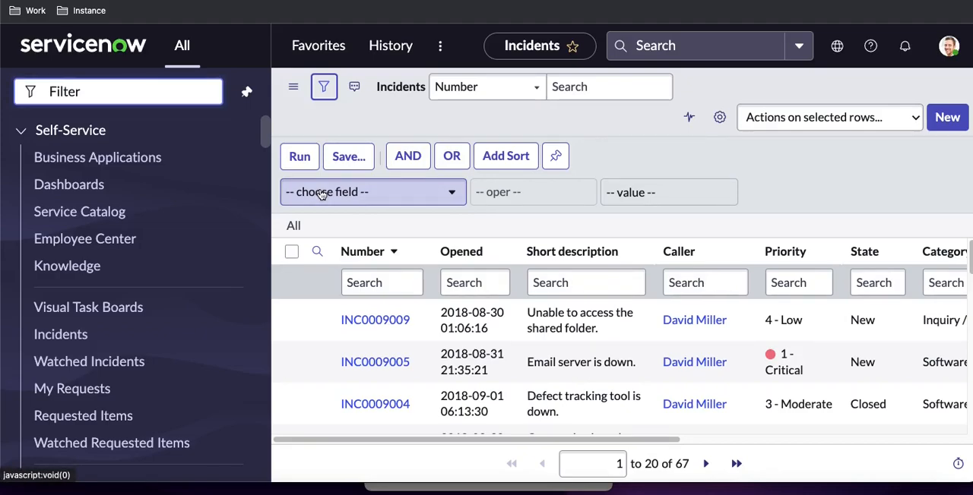
left_click(321, 195)
type("act")
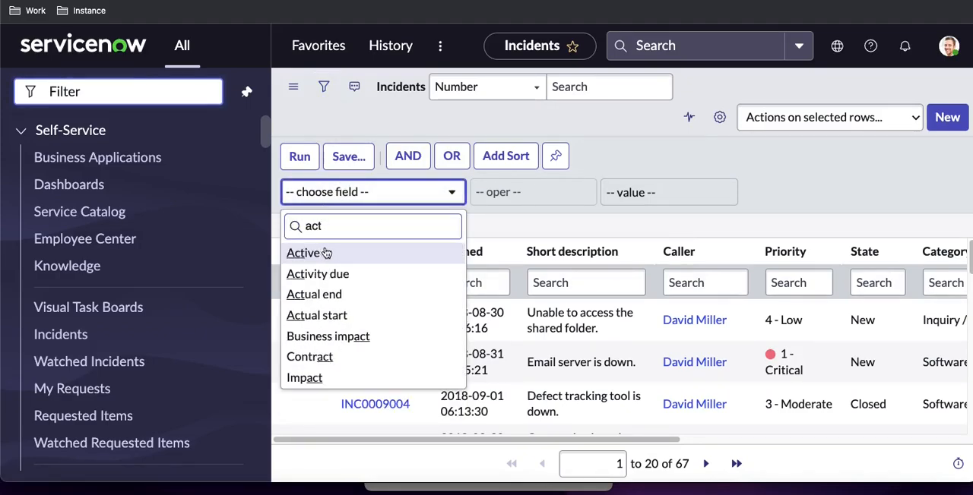
key("Return")
left_click(668, 193)
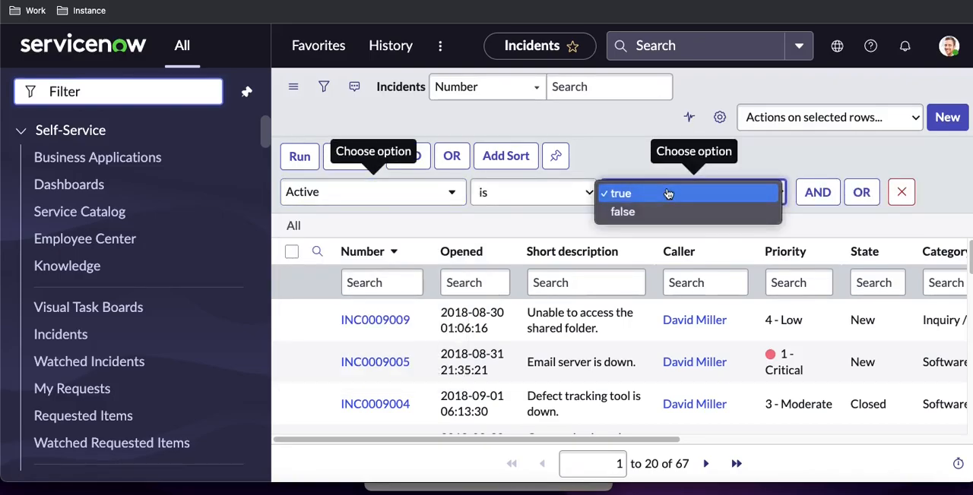
left_click(672, 193)
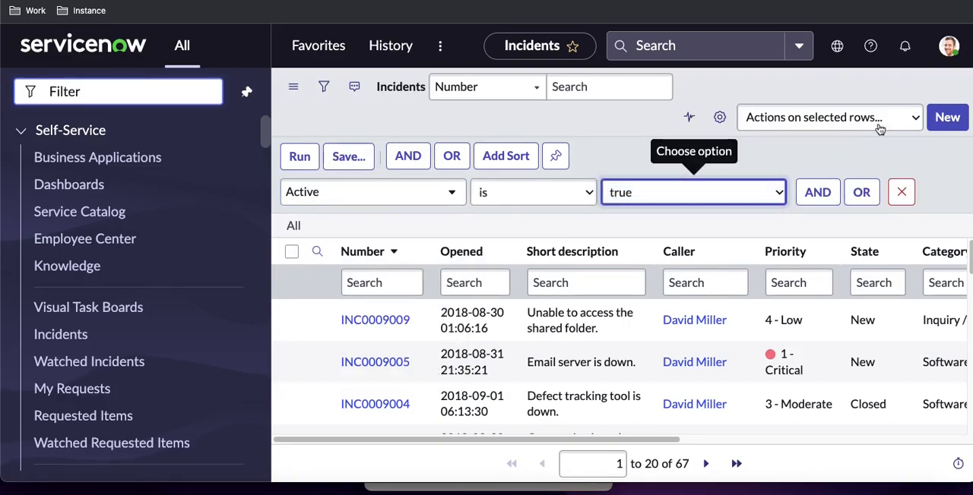
left_click(304, 163)
left_click(312, 171)
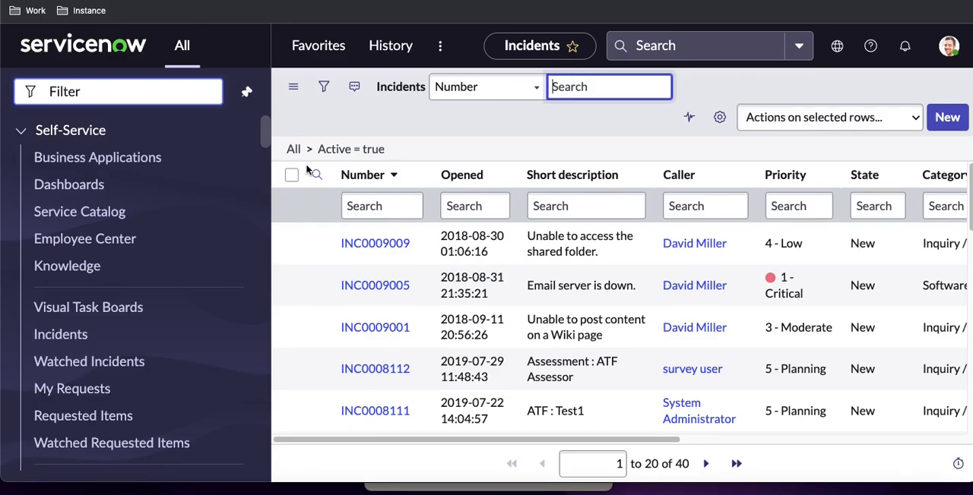
Copy the query of the Active = true filter from the Incidents list
right_click(346, 151)
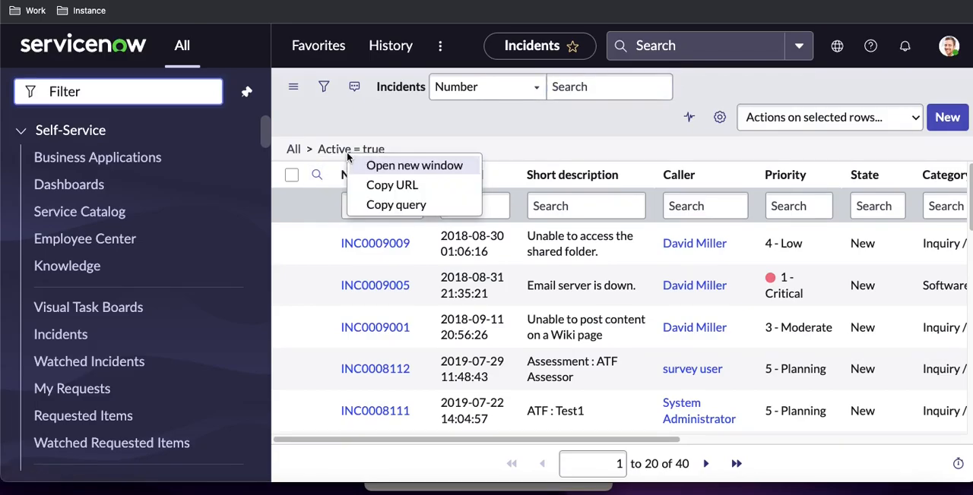
left_click(373, 219)
right_click(360, 150)
left_click(384, 204)
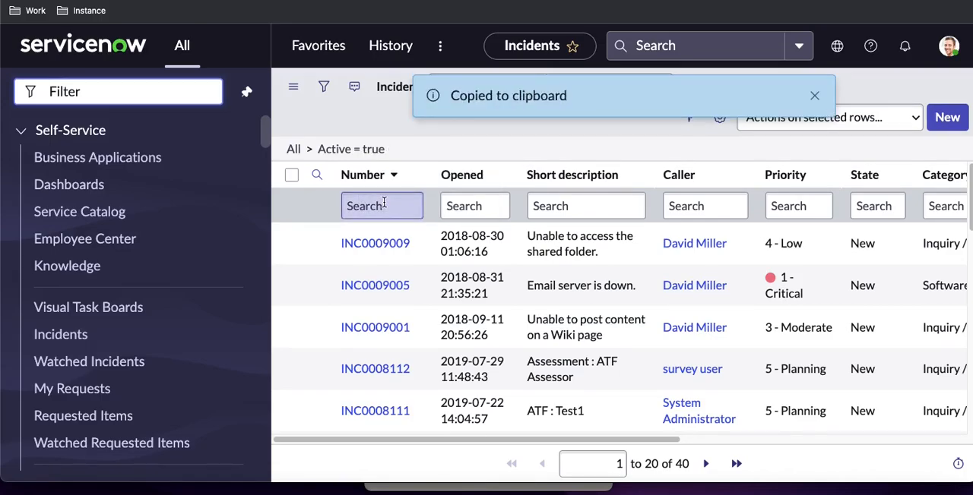
Replace the sysparm_query value in Postman with the copied query active=true and send the GET request
key("ctrl+Right")
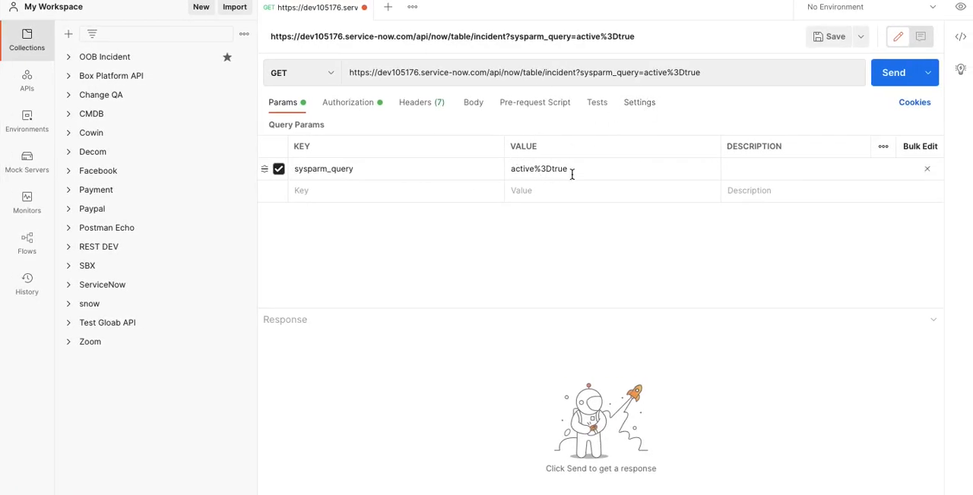
left_click(535, 168)
key("ctrl+a")
key("ctrl+v")
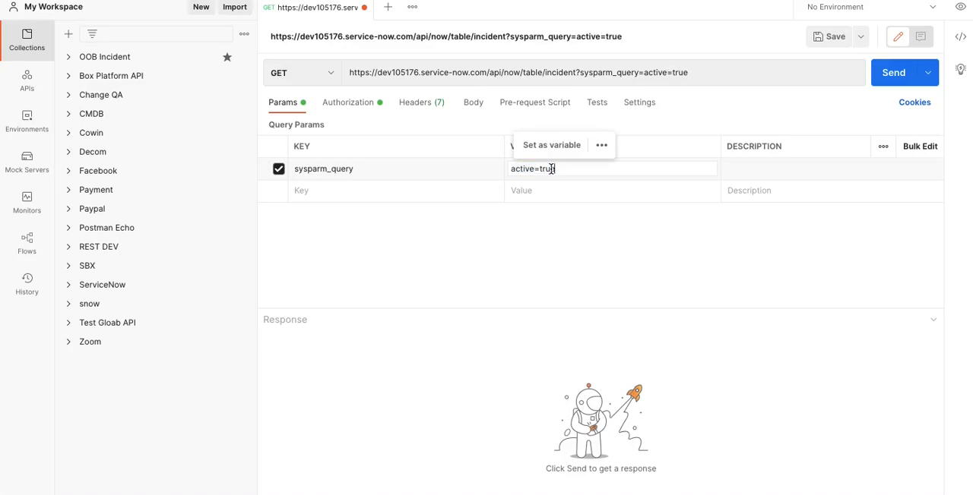
left_click(562, 240)
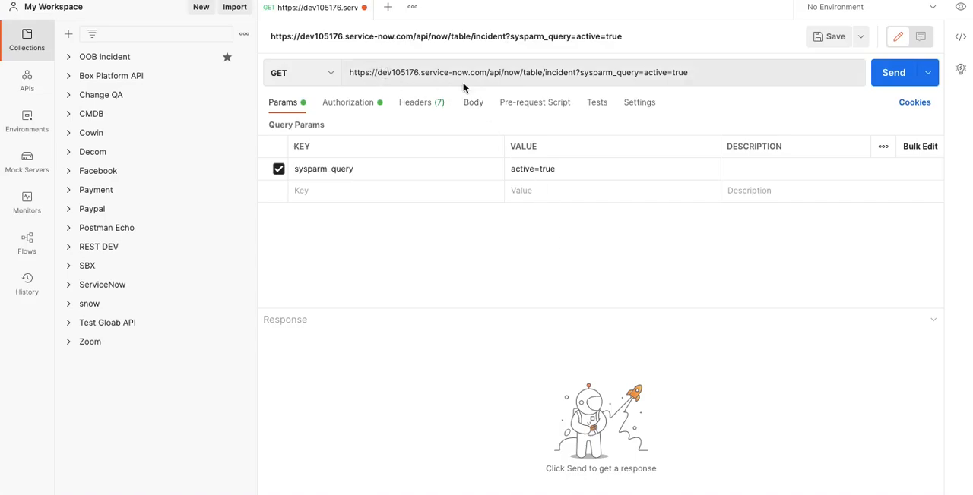
left_click(885, 75)
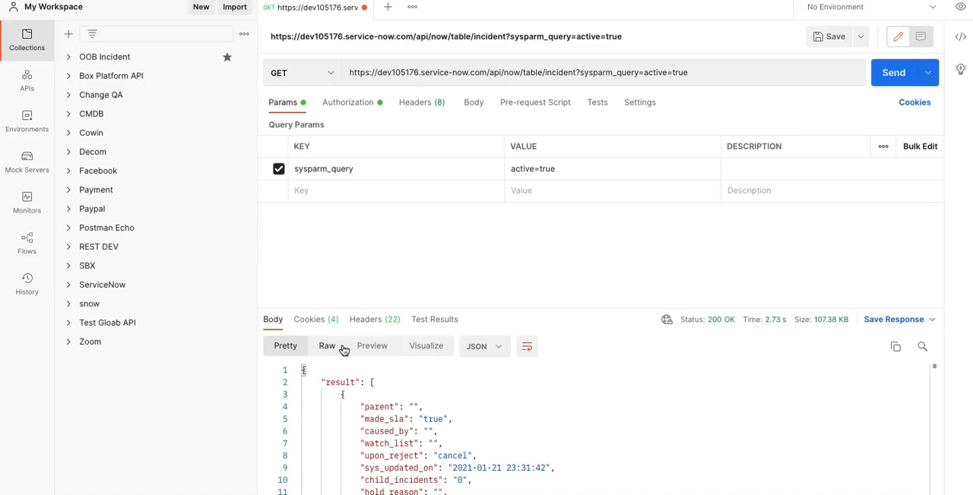
Copy the full Postman request URL into the empty sub-item under the first requirement in the WordPress post
double_click(569, 73)
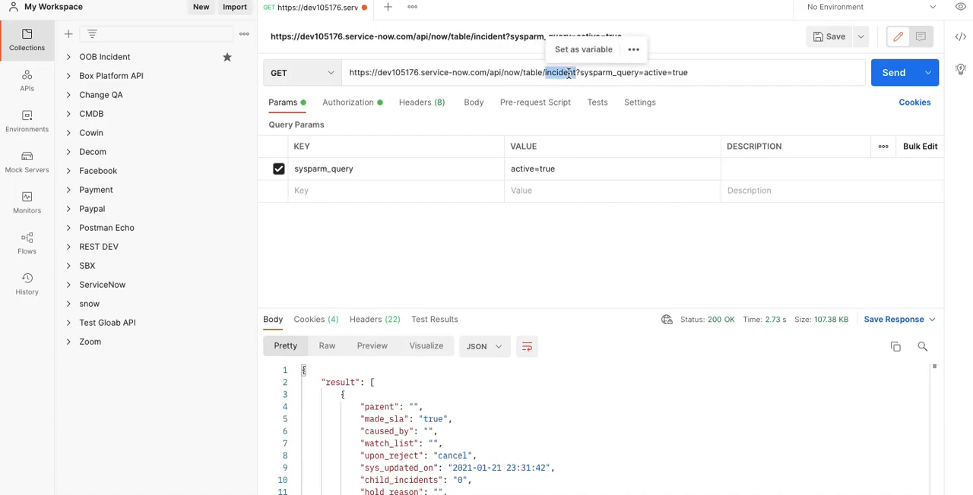
left_click(689, 72)
left_click_drag(689, 72, 349, 73)
key("ctrl+Left")
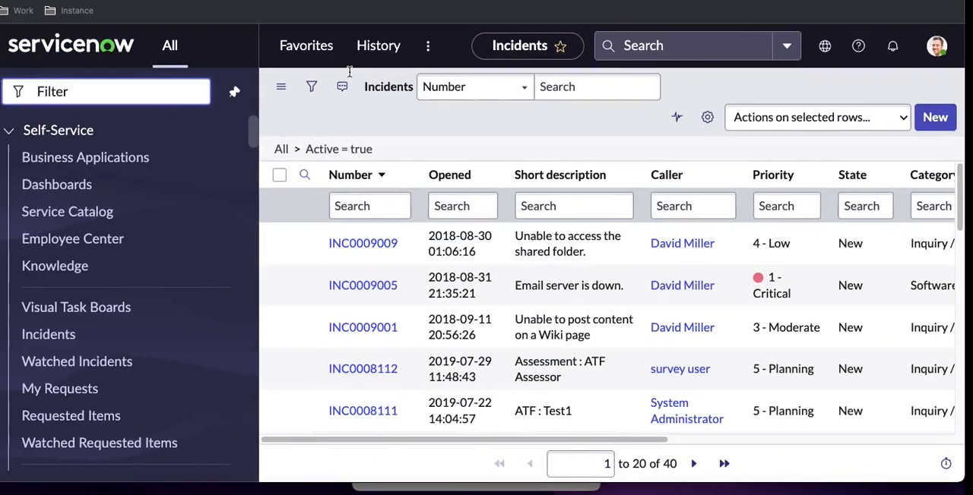
left_click(342, 1)
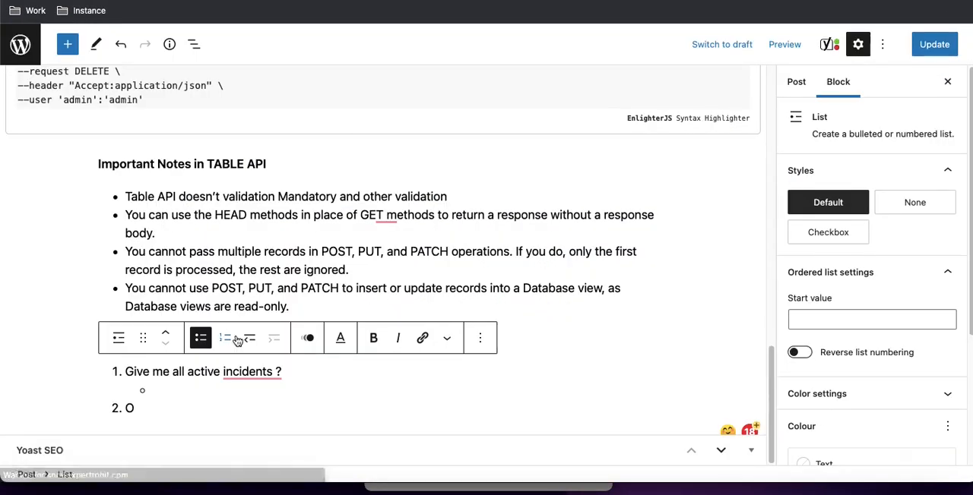
key("super+v")
Replace the second requirement with "Give me all change request ?" and add a third list item "aa"
left_click(159, 410)
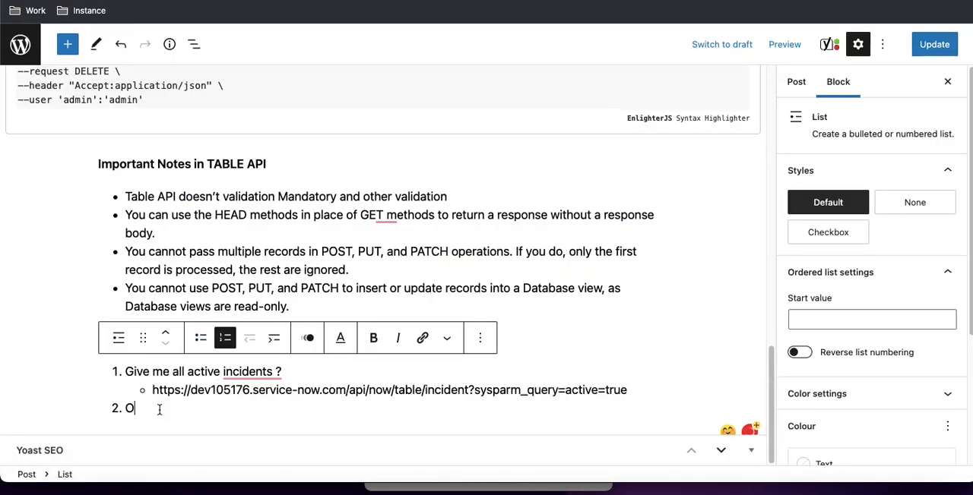
key("BackSpace")
type("G")
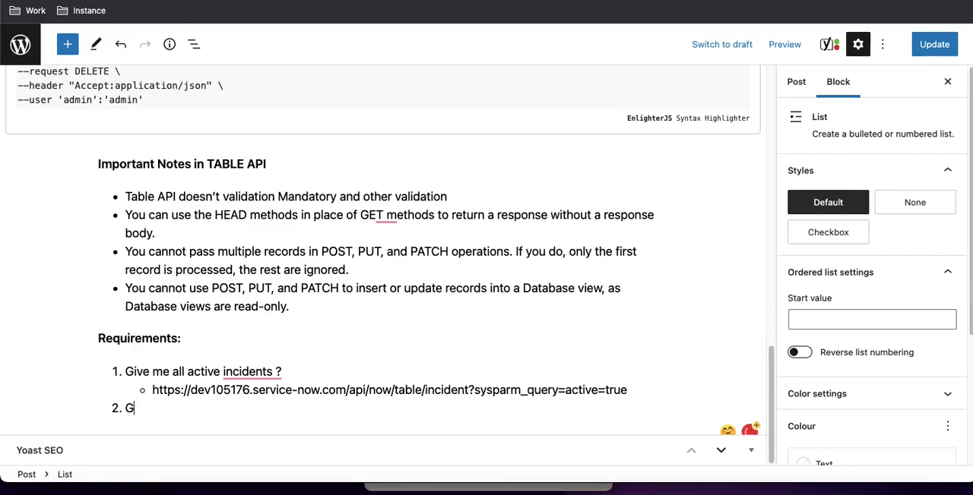
type("ive me all change request ?")
key("Return")
type("aa")
Correct the second requirement to "Give me all the change request ?" and add an empty bulleted sub-item beneath it
mouse_move(213, 391)
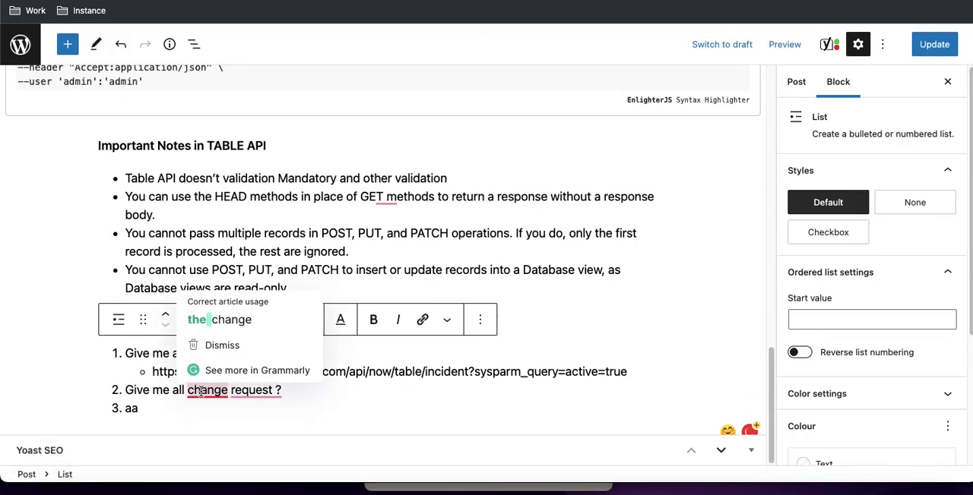
left_click(219, 320)
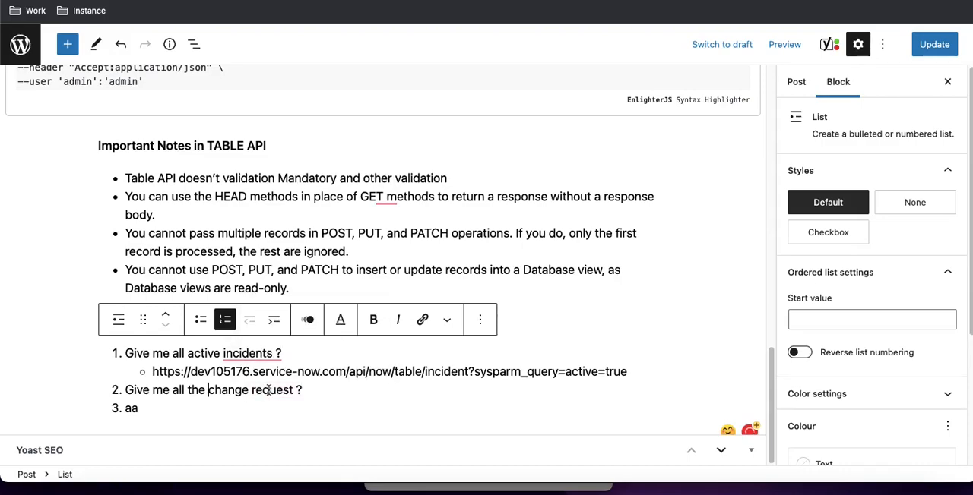
mouse_move(270, 390)
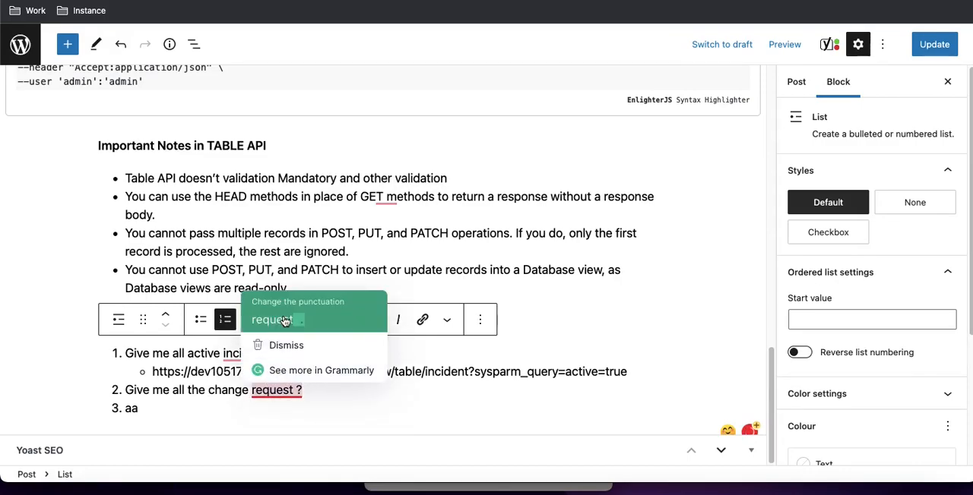
left_click(314, 390)
key("Return")
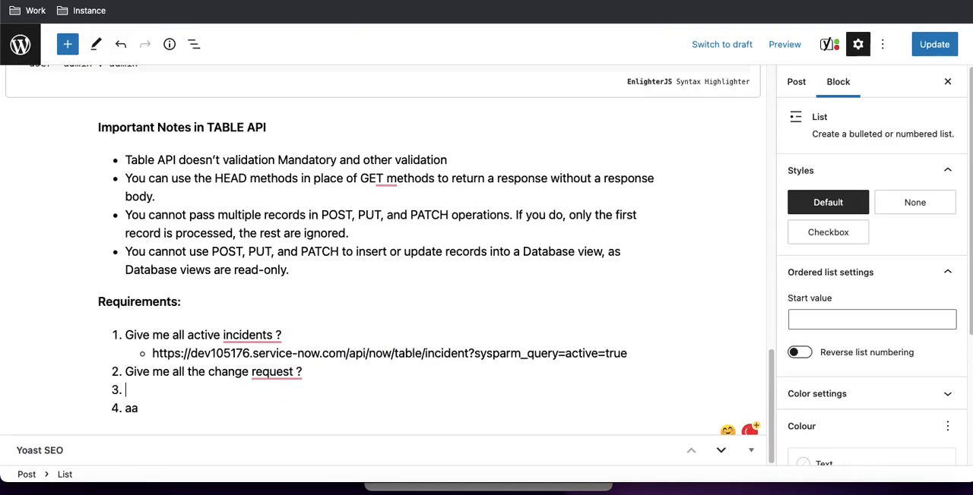
left_click(277, 303)
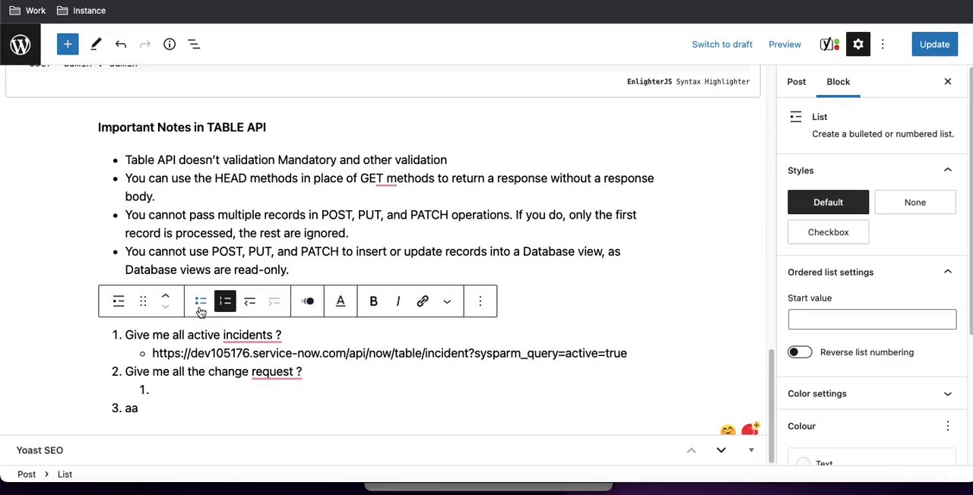
left_click(200, 304)
Switch to Postman and change the table name in the request URL from incident to change_request
left_click(662, 489)
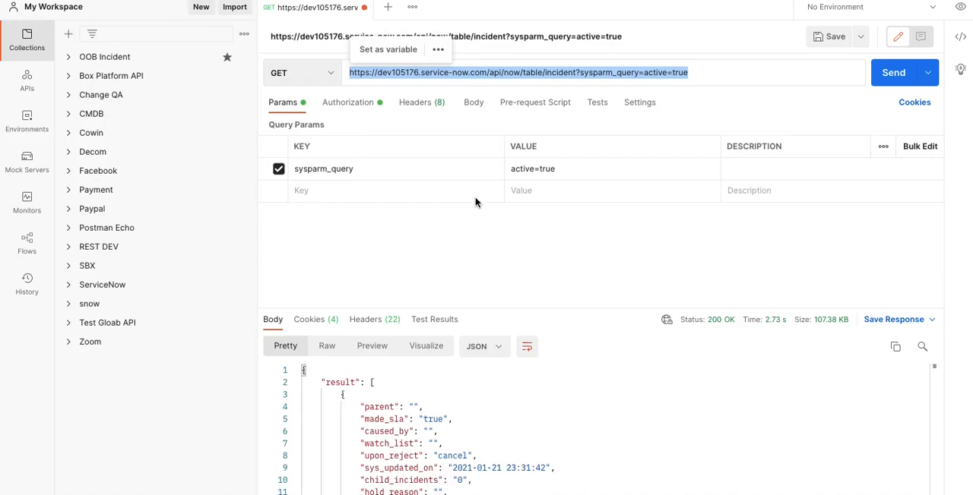
double_click(549, 73)
type("ch")
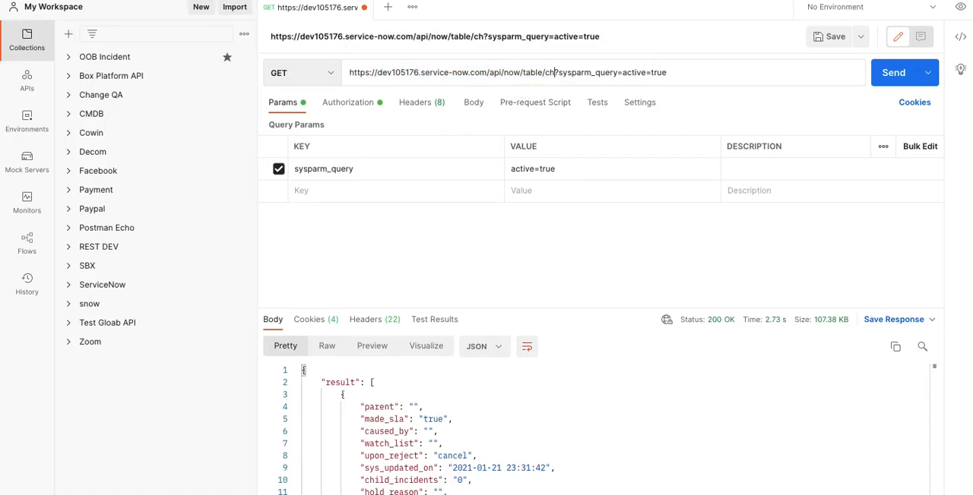
type("ange")
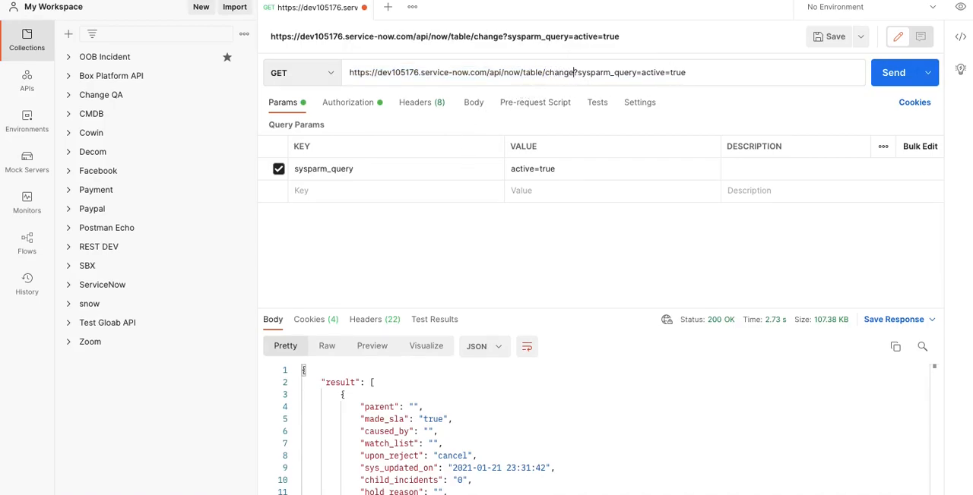
type("_request")
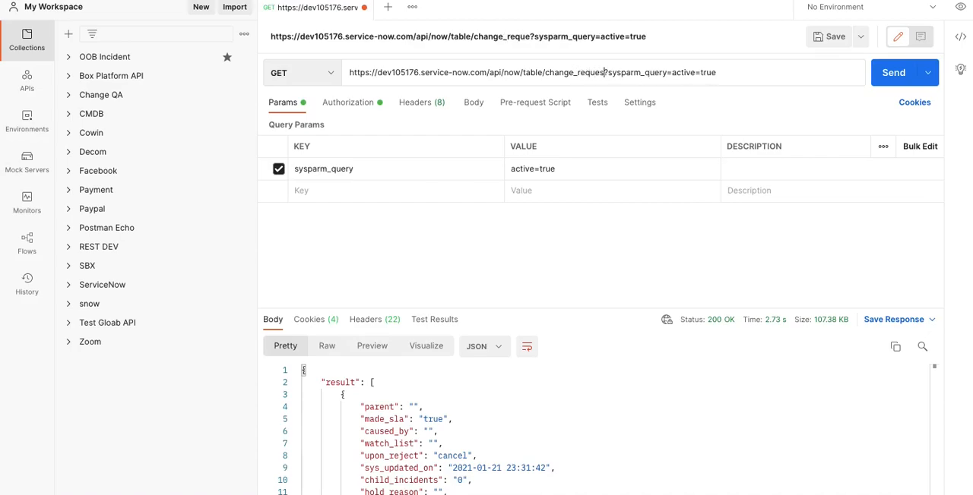
left_click(550, 169)
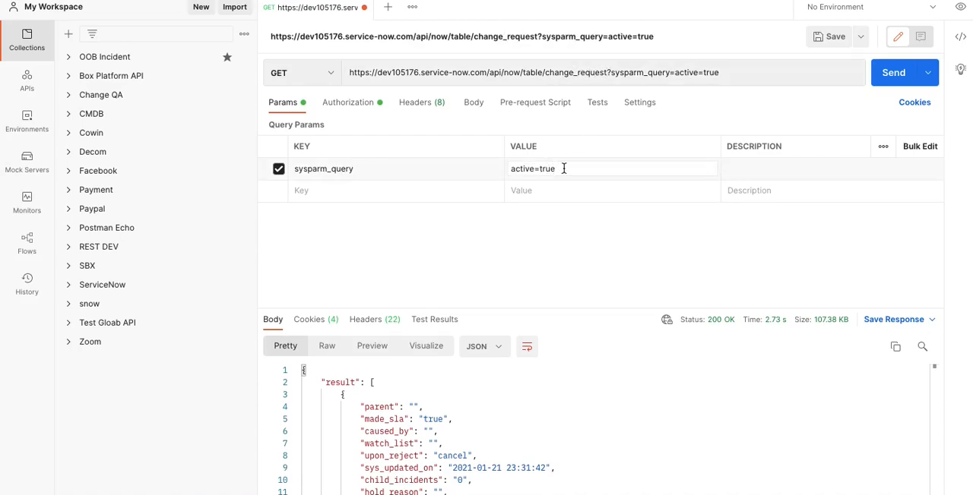
left_click_drag(551, 168, 515, 169)
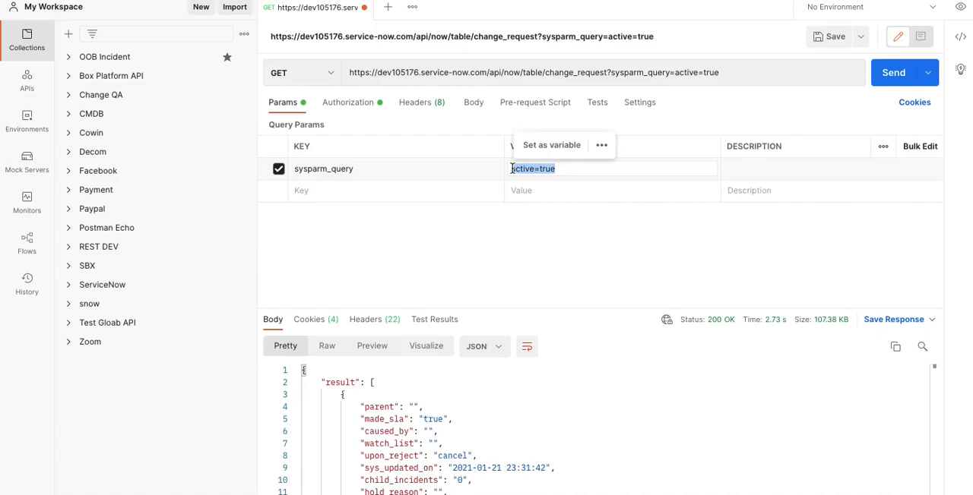
Switch to ServiceNow and open the Change Requests list with change_request.list
key("ctrl+Left")
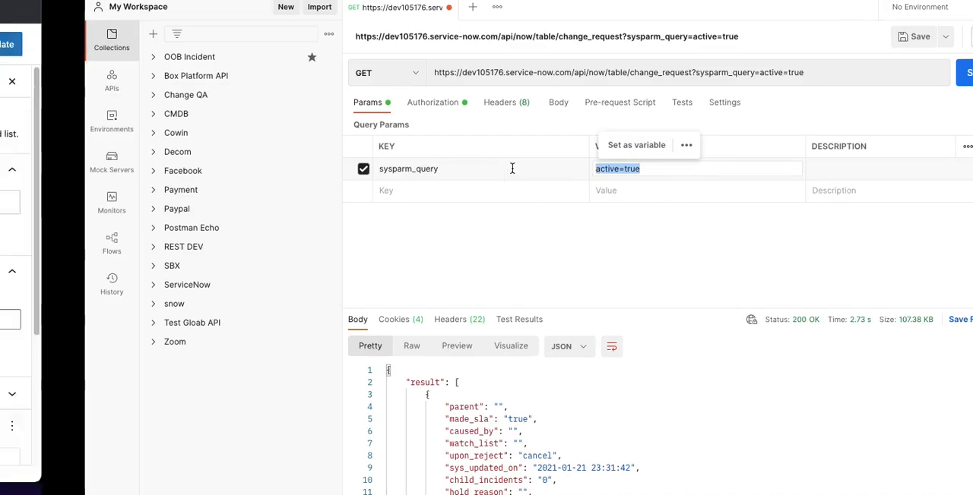
key("ctrl+Tab")
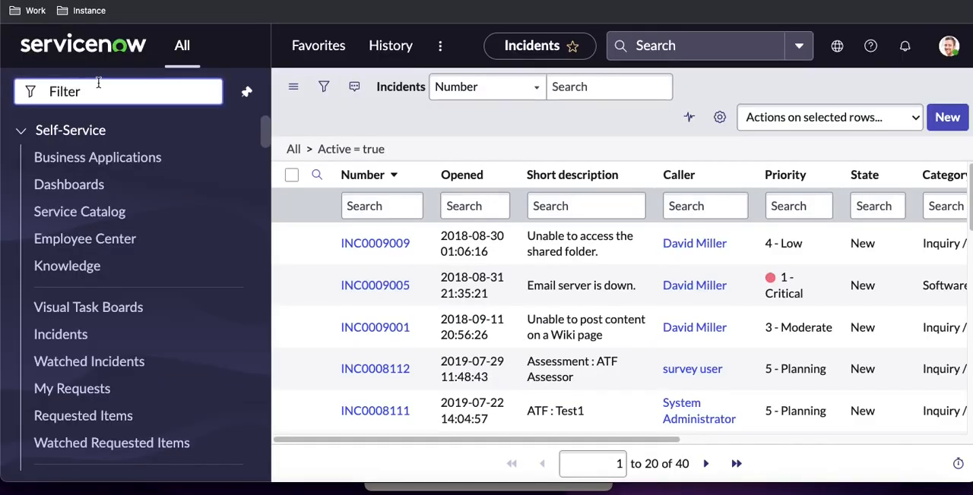
type("change_request")
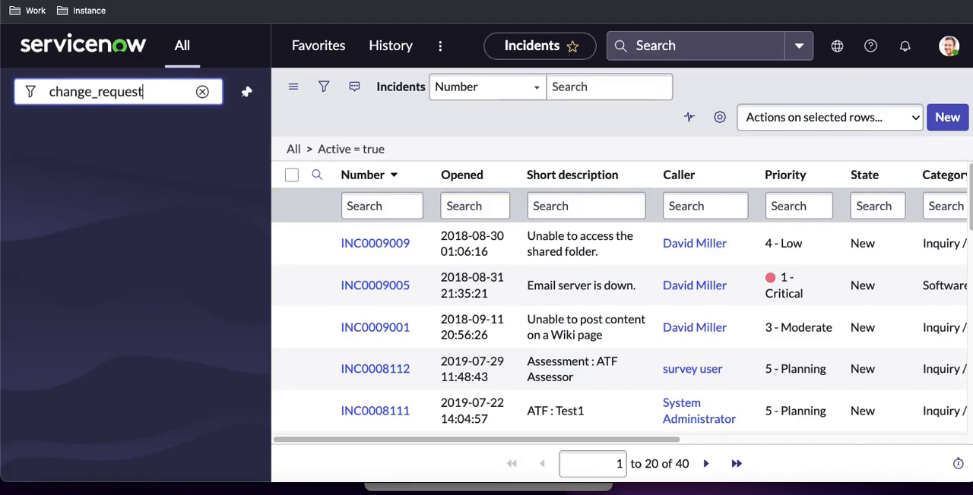
type(".list")
key("Return")
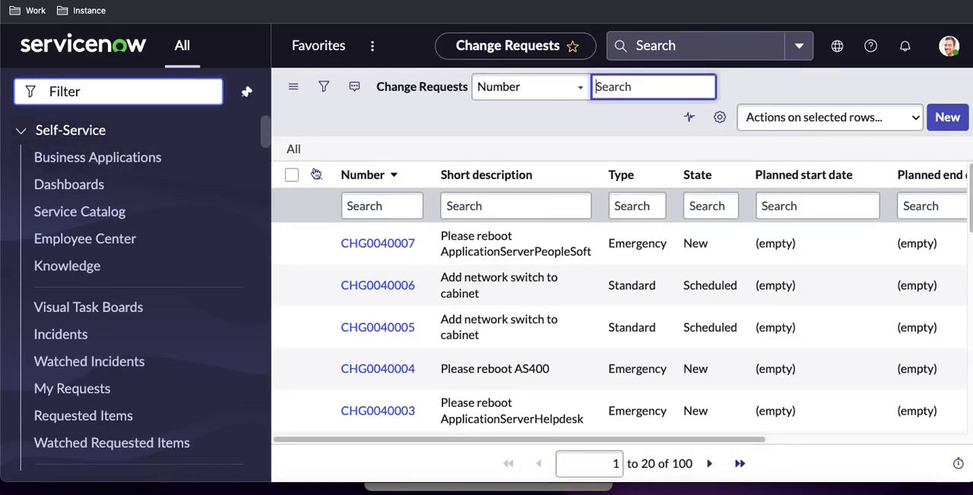
Filter the Change Requests list to State = New and copy the filter's query
right_click(693, 249)
left_click(710, 262)
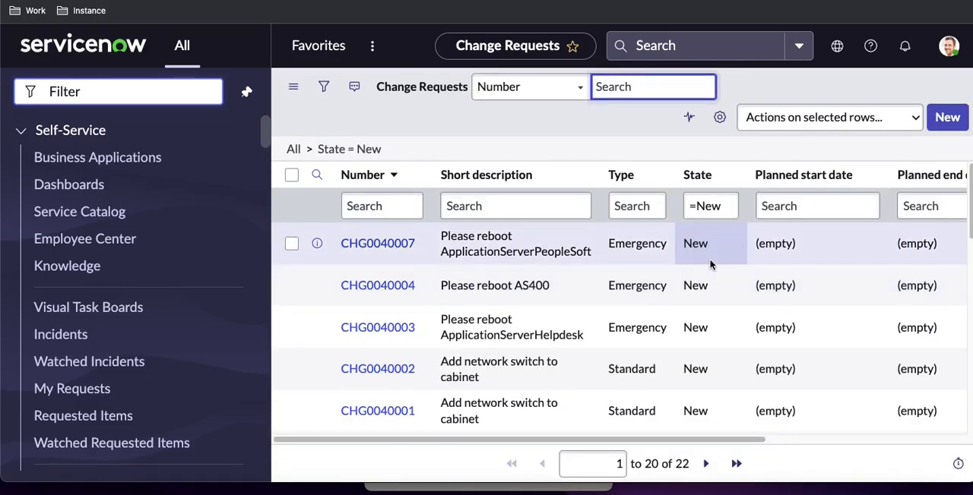
right_click(360, 151)
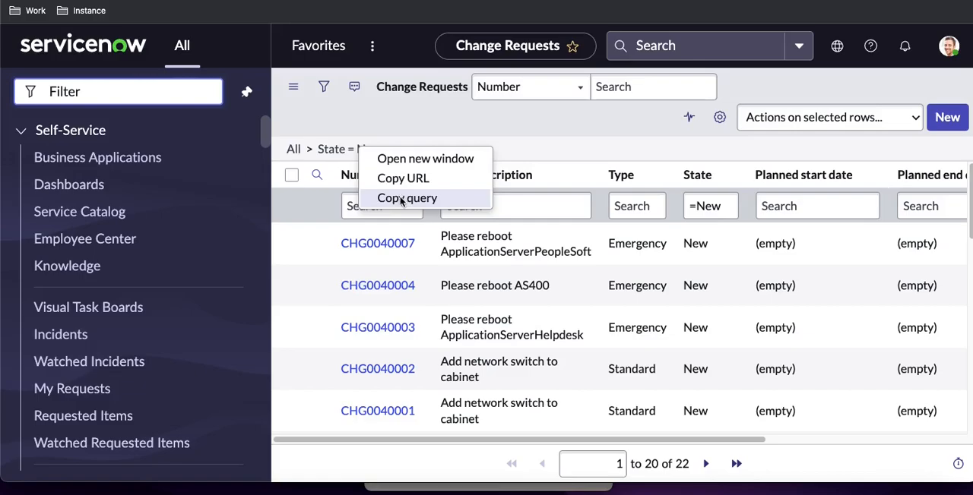
left_click(363, 199)
Replace the sysparm_query value in Postman with the copied query state=-5, send the GET request and look through the response
left_click(661, 490)
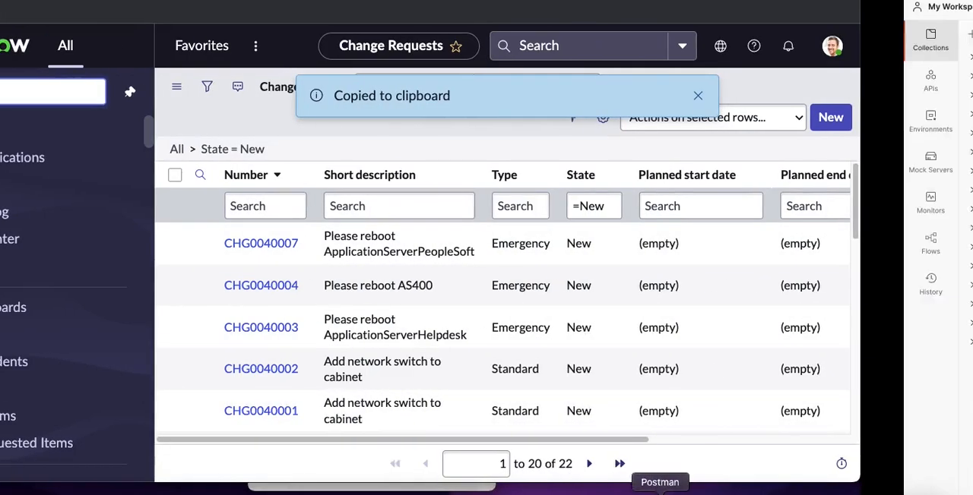
left_click(566, 175)
key("ctrl+a")
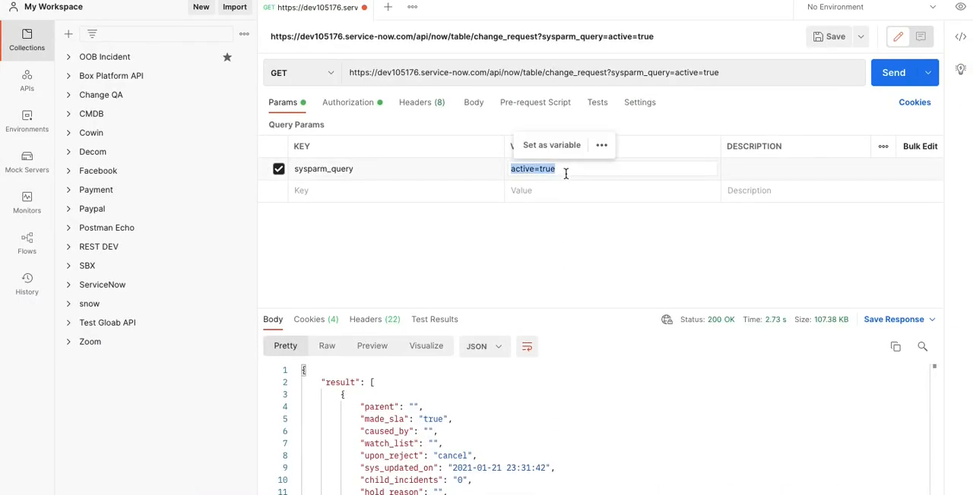
key("ctrl+v")
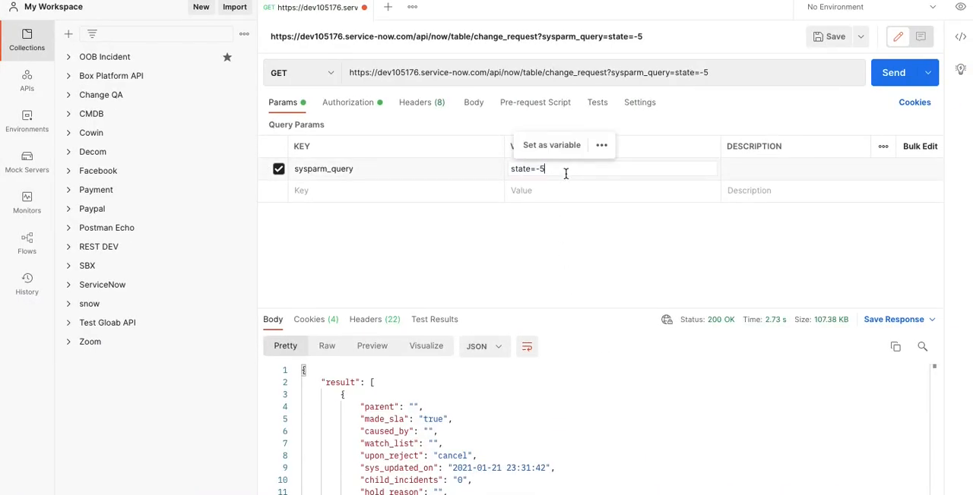
left_click(884, 82)
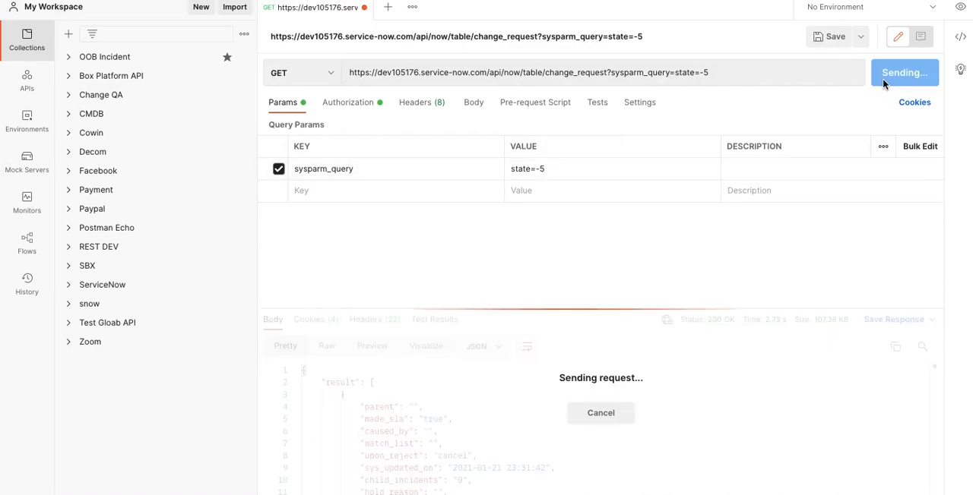
scroll(574, 380, "down", 5)
scroll(574, 380, "up", 4)
scroll(574, 380, "down", 20)
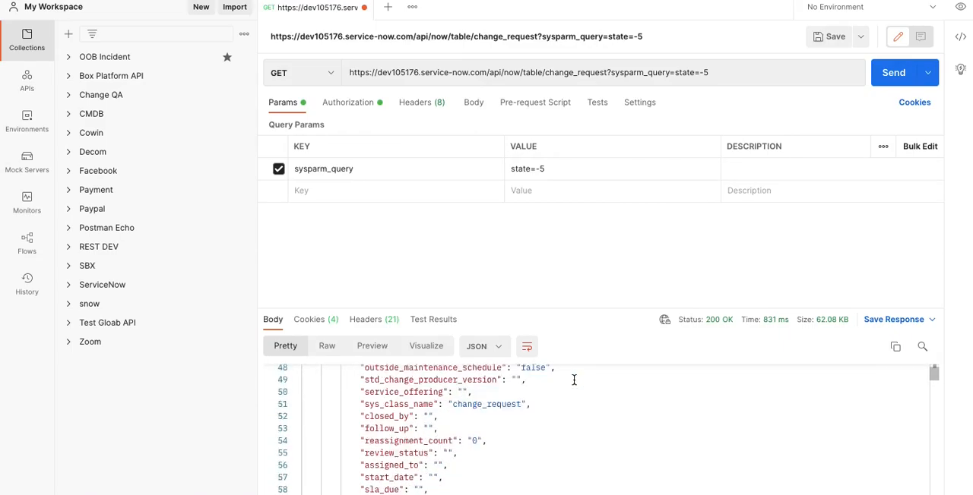
scroll(573, 380, "down", 20)
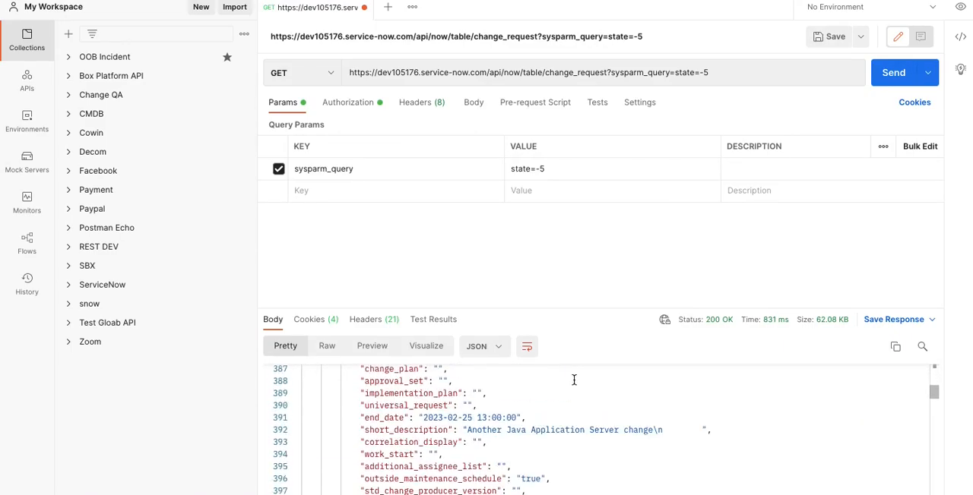
scroll(573, 379, "down", 20)
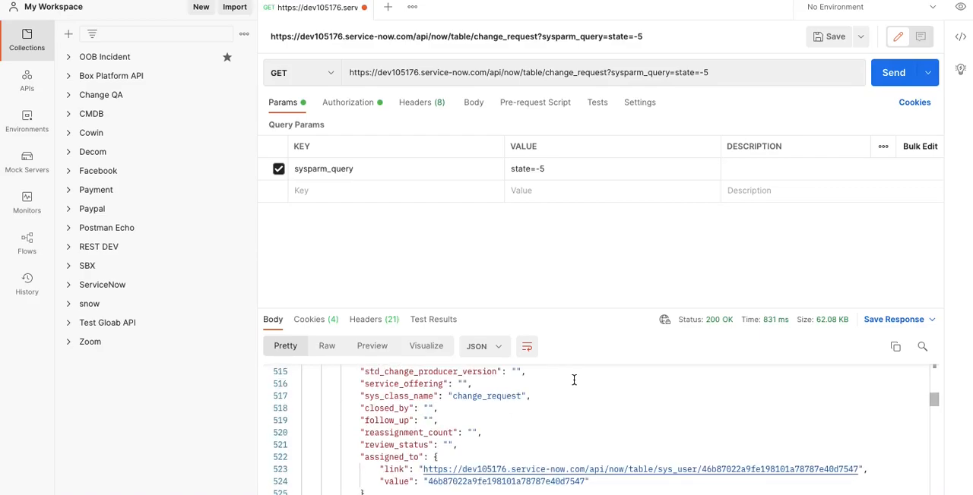
scroll(574, 380, "up", 20)
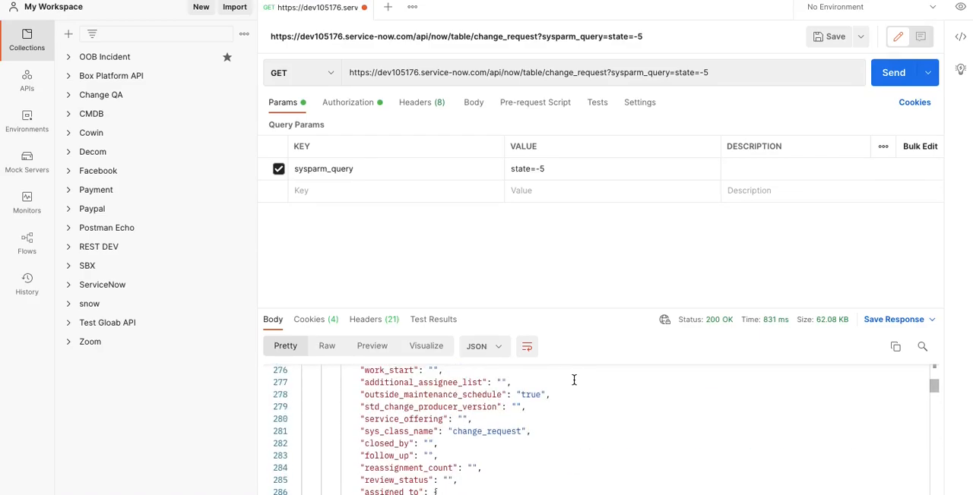
Copy the full Postman request URL into the empty sub-item under the second requirement in the WordPress post
left_click_drag(727, 72, 340, 73)
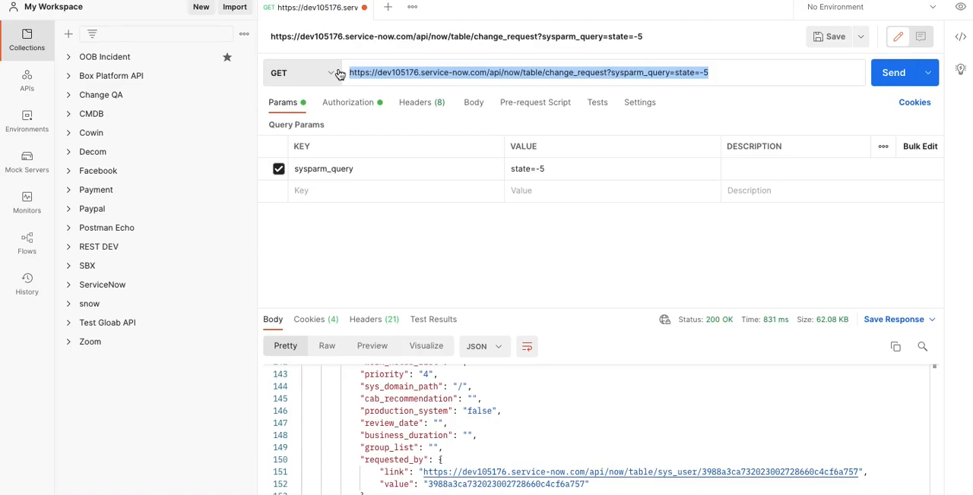
key("ctrl+Left")
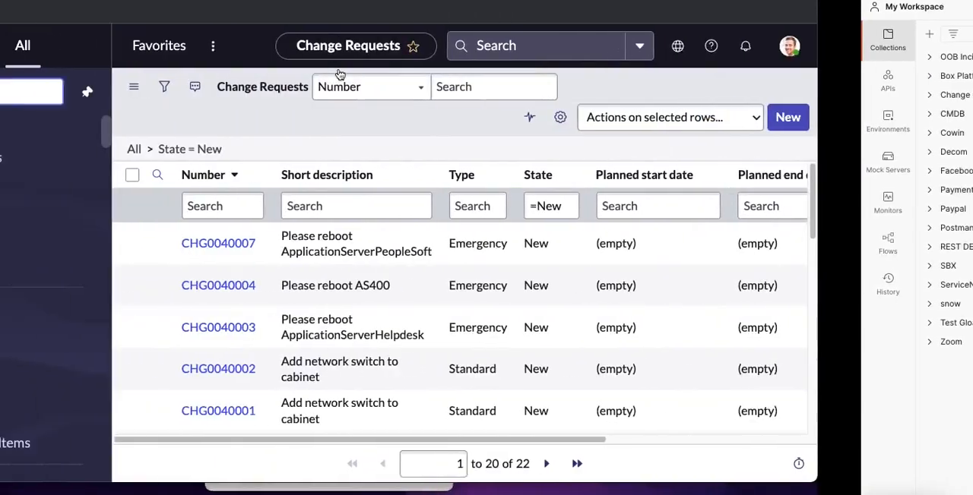
left_click(420, 1)
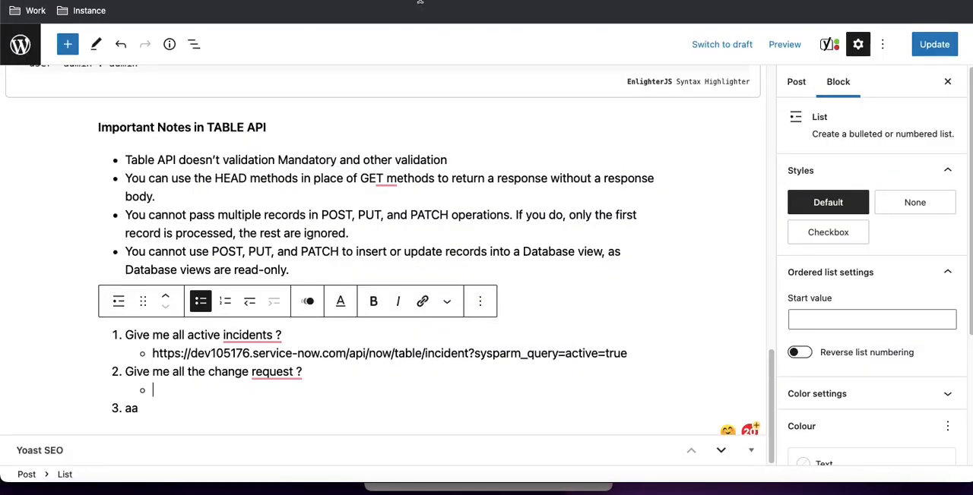
key("super+v")
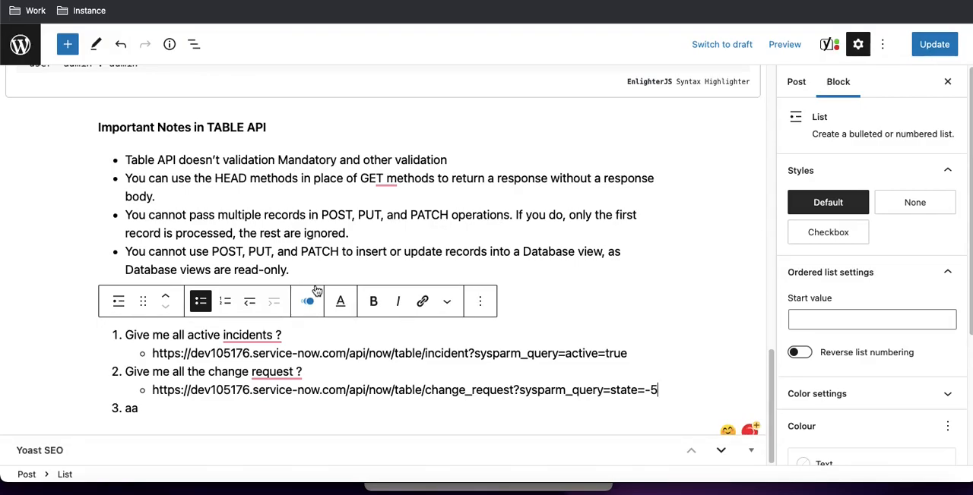
Review the change request response in Postman and the GET parameter notes in the published Table API post
key("ctrl+Right")
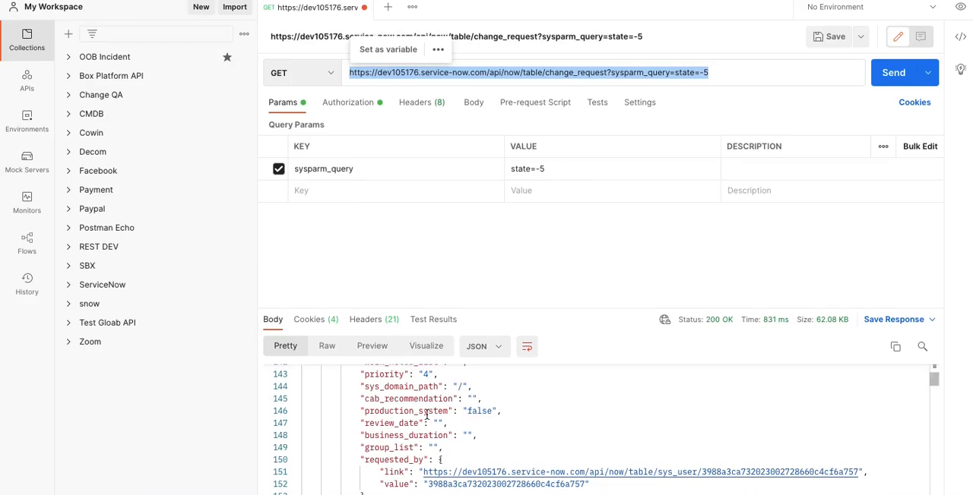
scroll(427, 414, "up", 15)
scroll(428, 414, "up", 5)
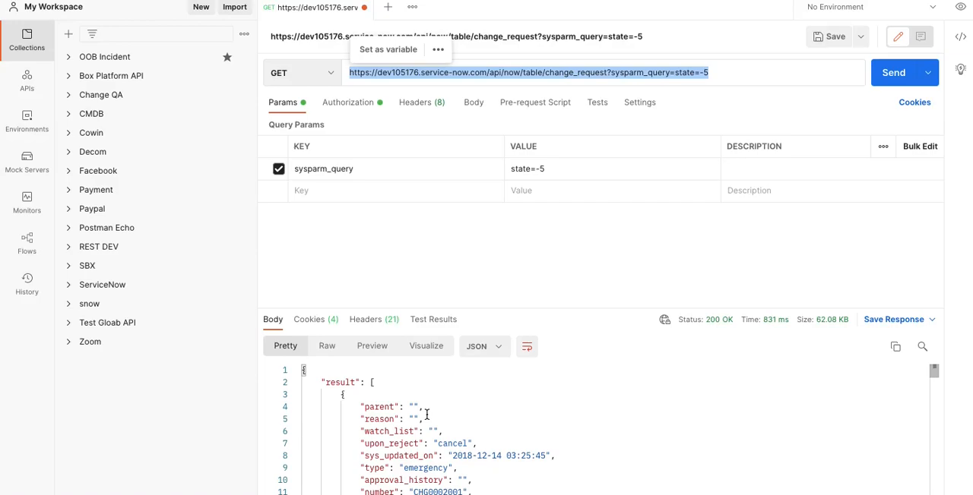
key("ctrl+Left")
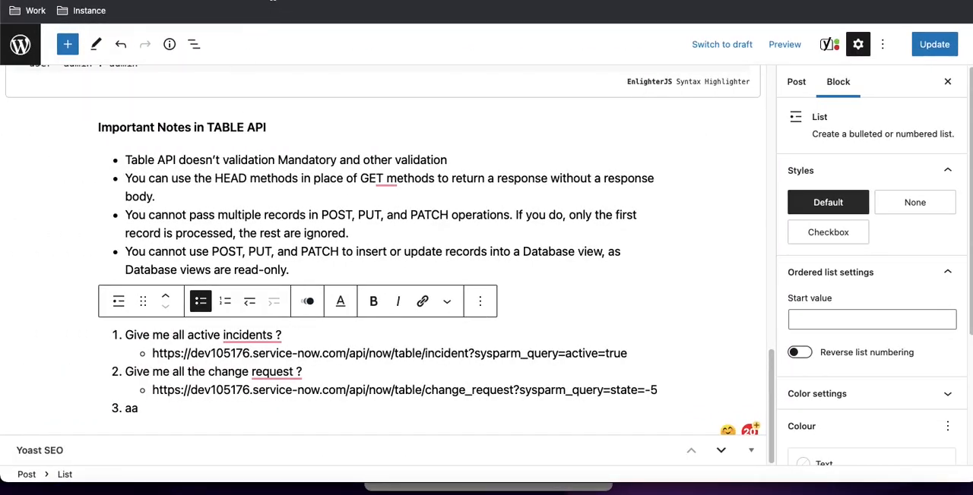
key("ctrl+Tab")
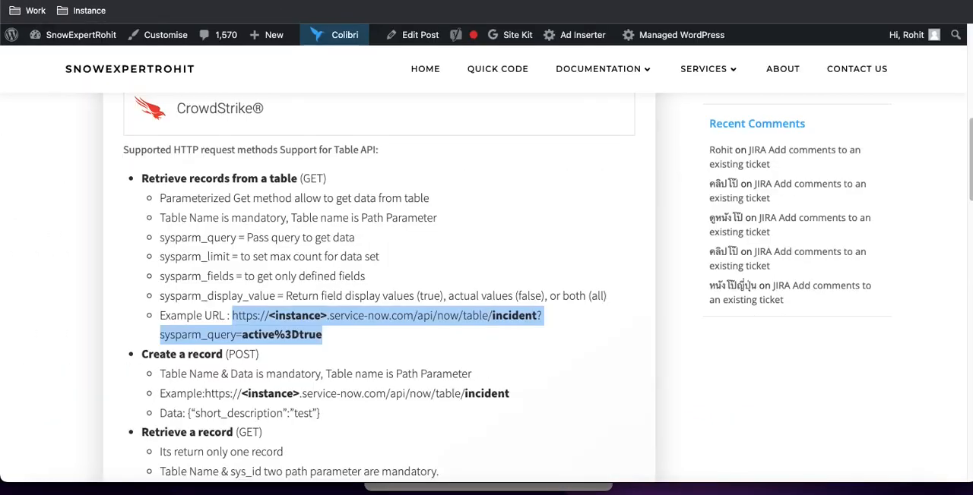
left_click(164, 199)
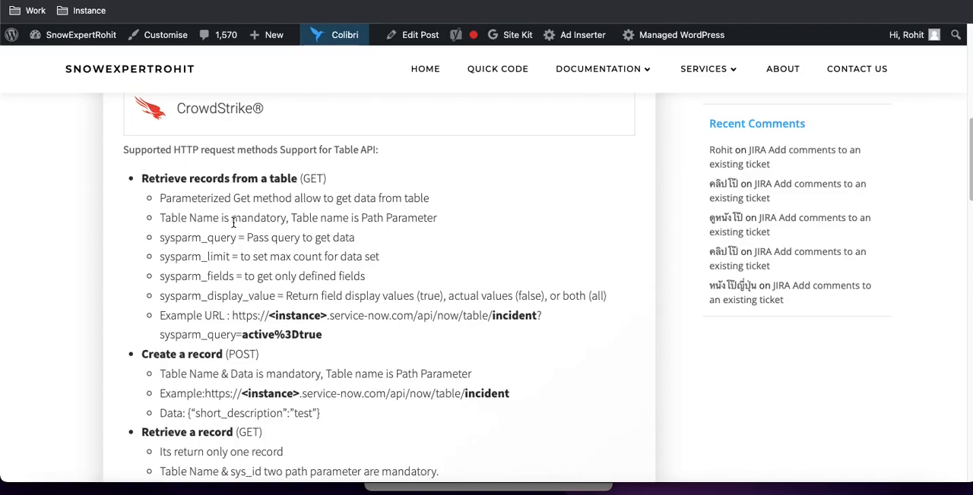
key("ctrl+Right")
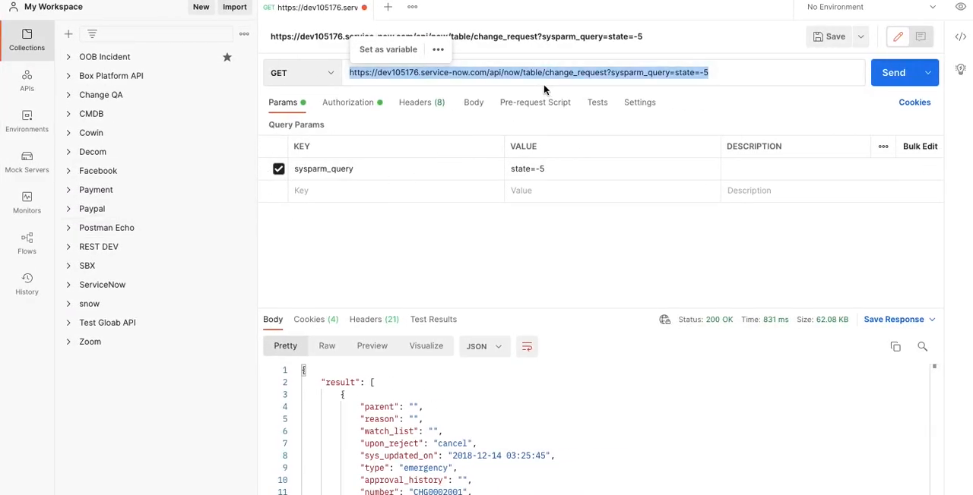
Check the request URL against the published Table API notes and add the query parameter sysparm_limit with the value 1 in Postman
double_click(551, 73)
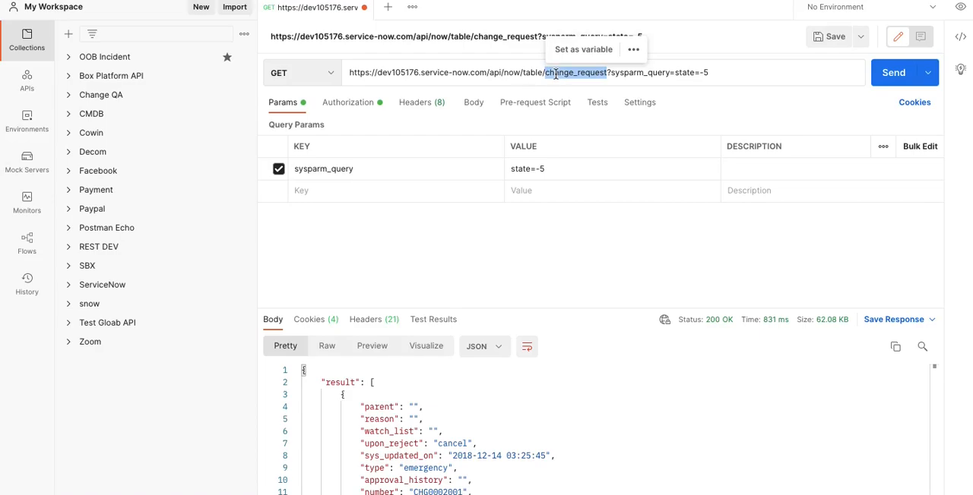
key("ctrl+Left")
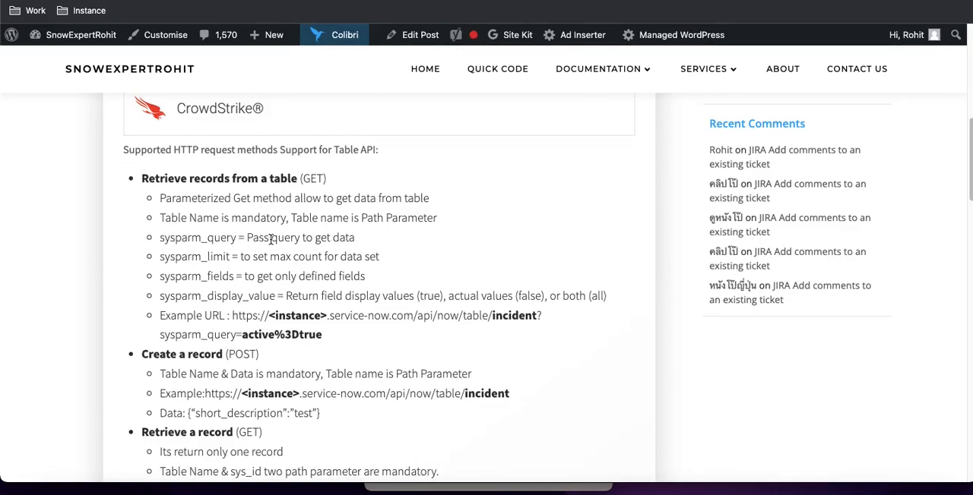
key("ctrl+Right")
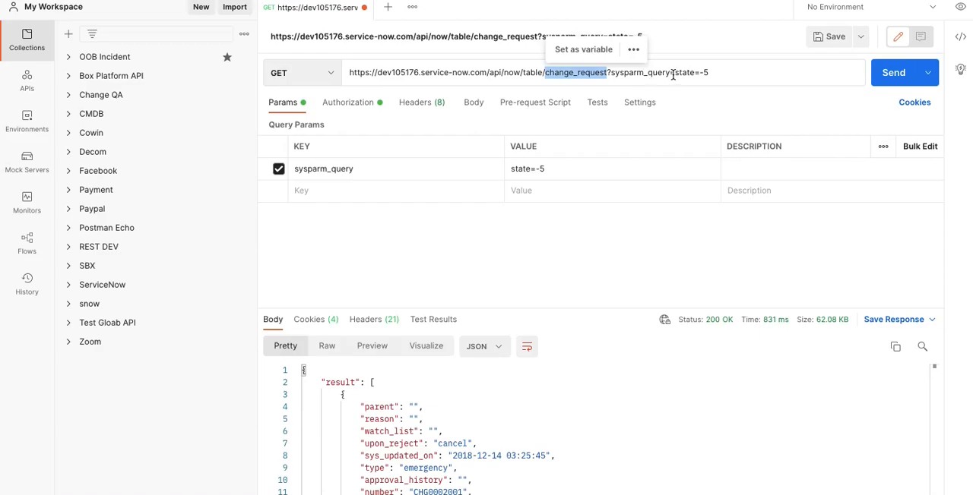
key("ctrl+Left")
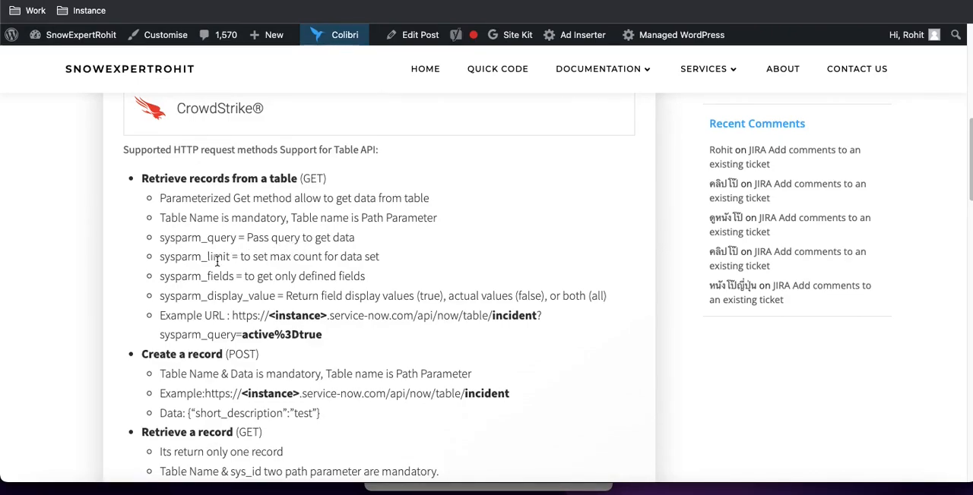
key("ctrl+Right")
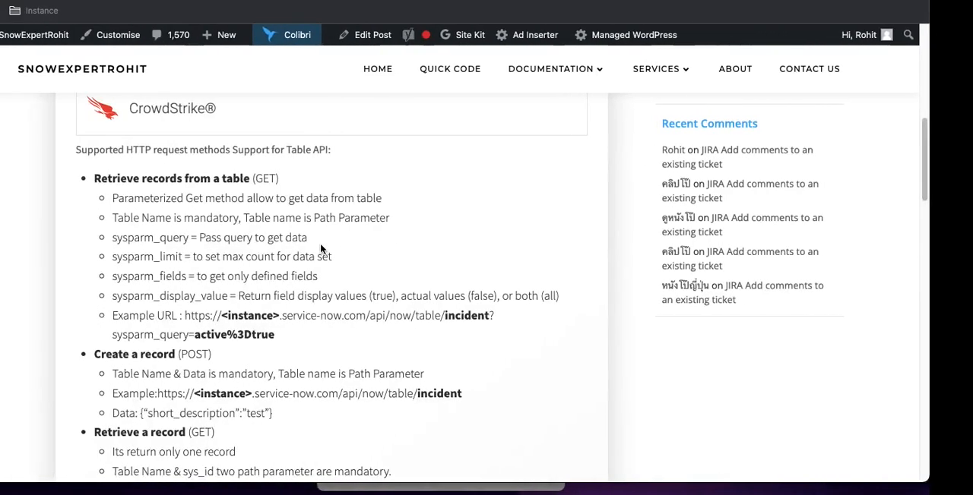
double_click(217, 255)
key("ctrl+c")
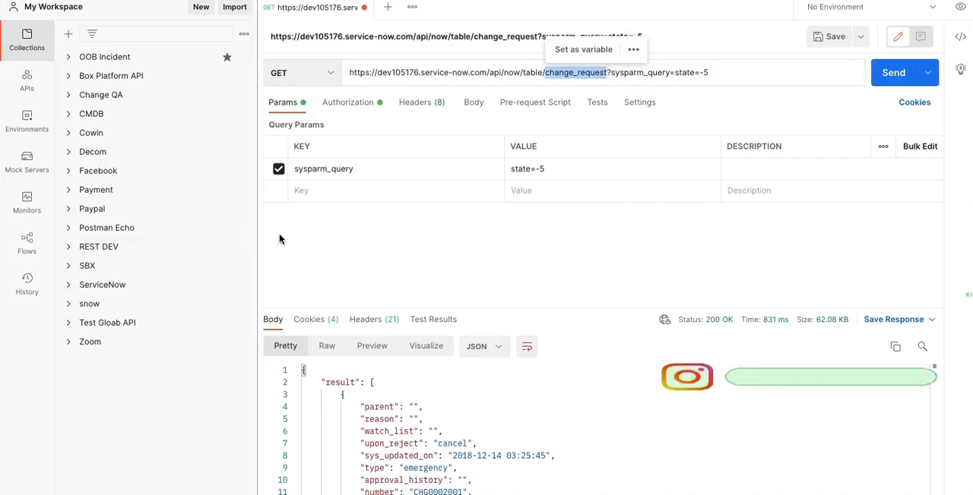
left_click(337, 195)
key("ctrl+v")
left_click(526, 190)
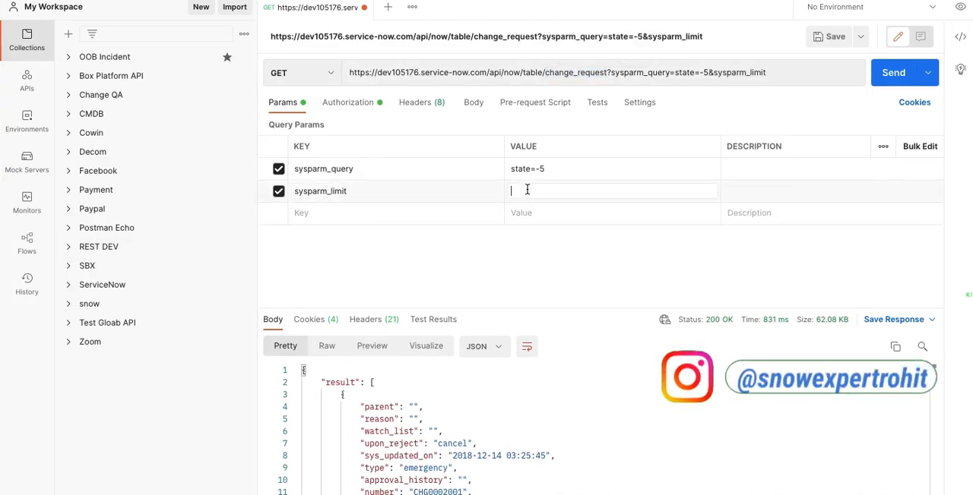
type("1")
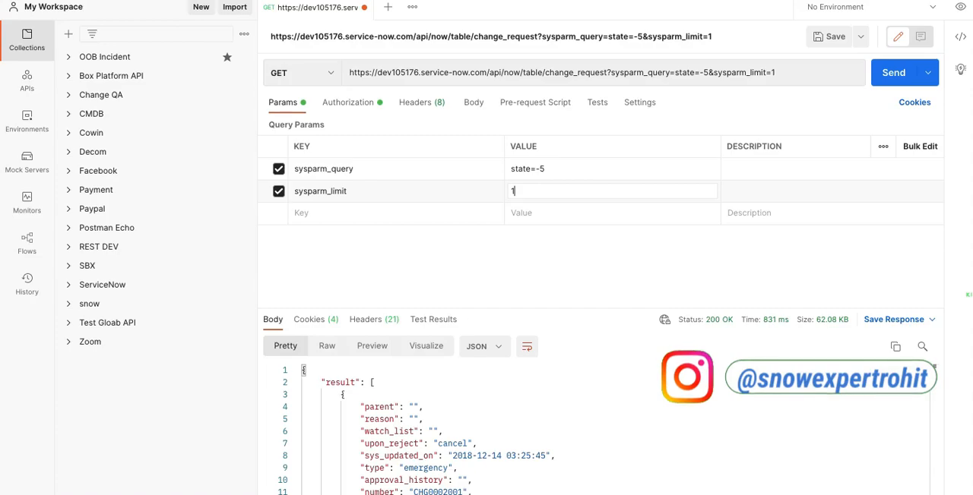
left_click(526, 292)
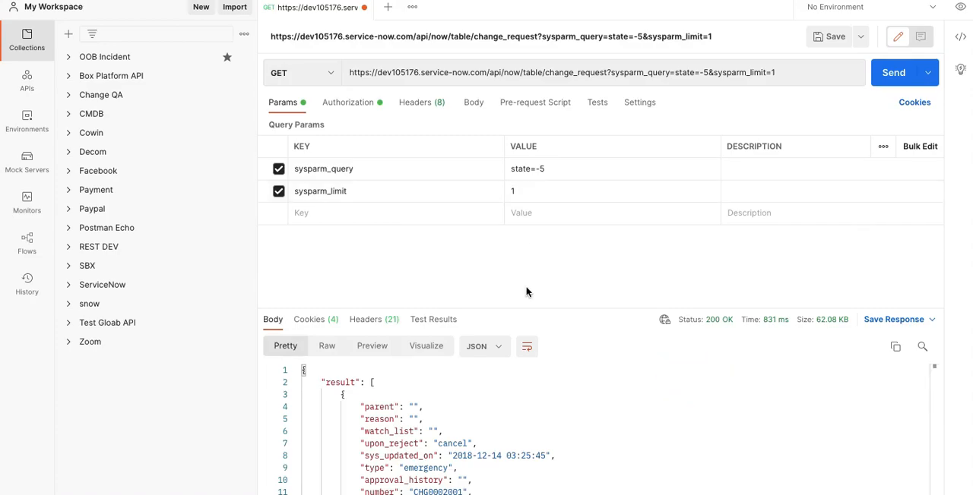
Send the GET request with the record limit and look through the returned change request and its fields
left_click(884, 76)
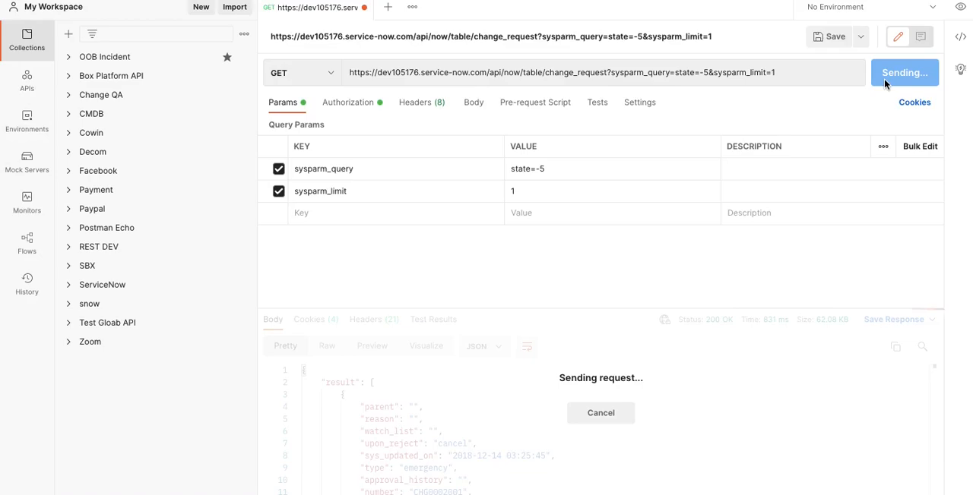
scroll(754, 373, "down", 1)
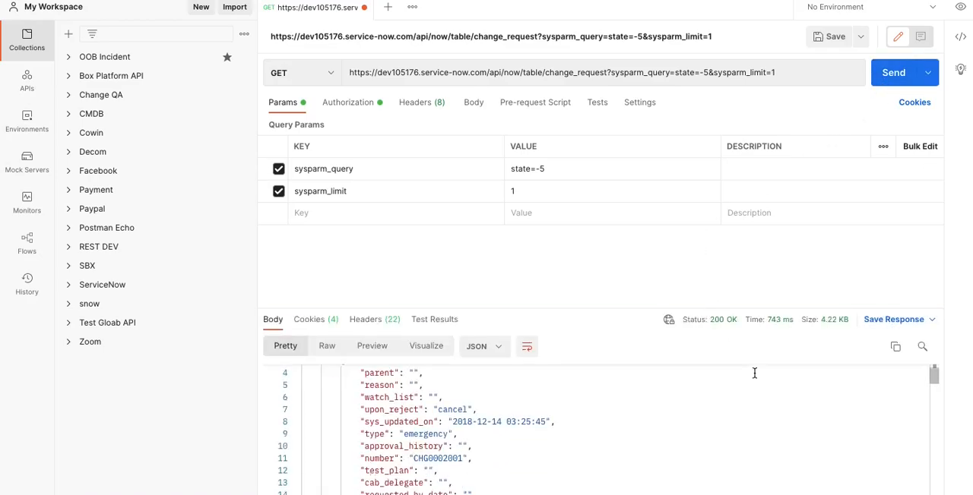
scroll(755, 373, "down", 3)
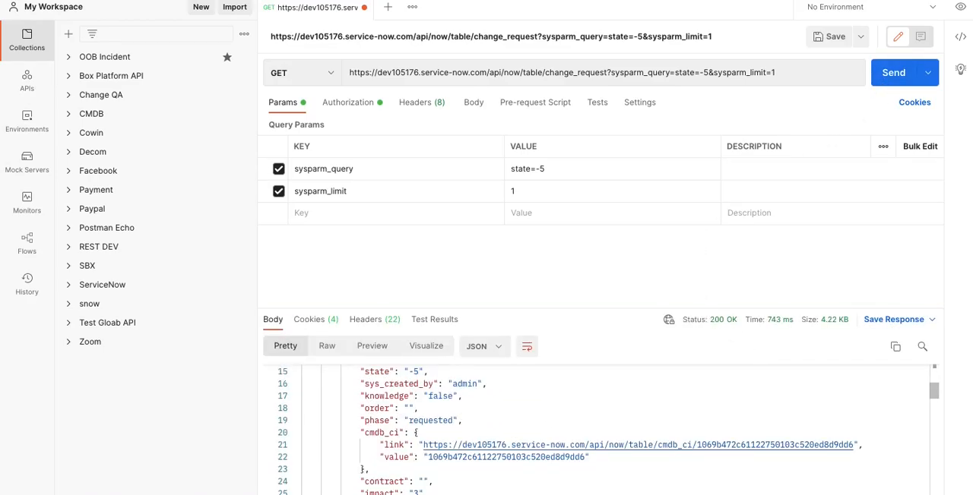
scroll(721, 426, "down", 20)
scroll(723, 426, "up", 20)
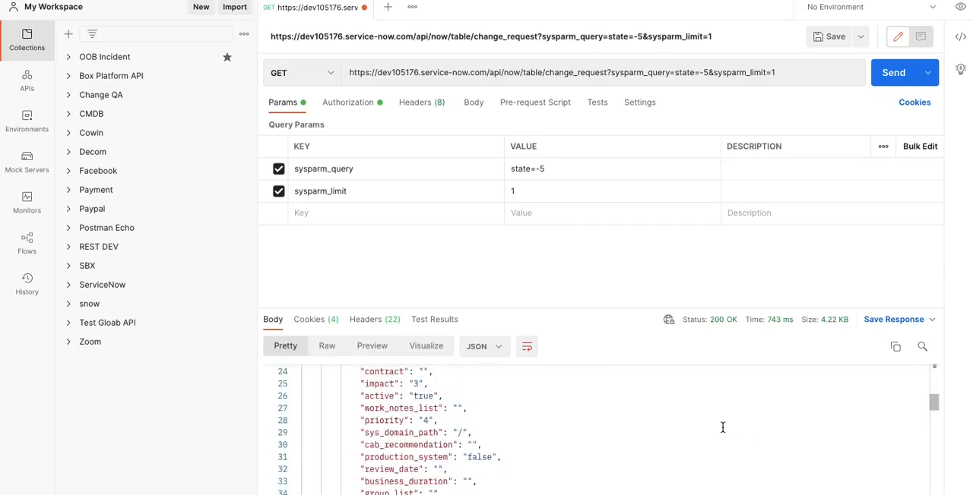
scroll(723, 425, "down", 20)
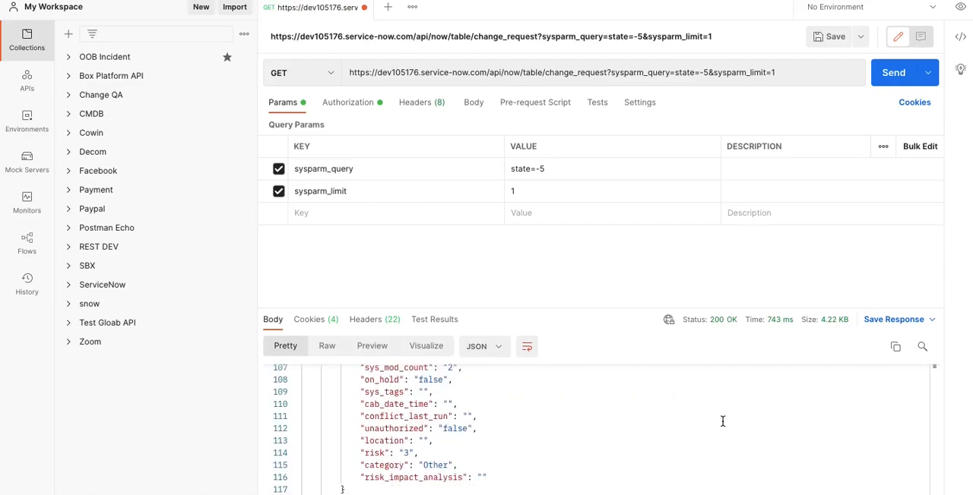
scroll(723, 421, "up", 20)
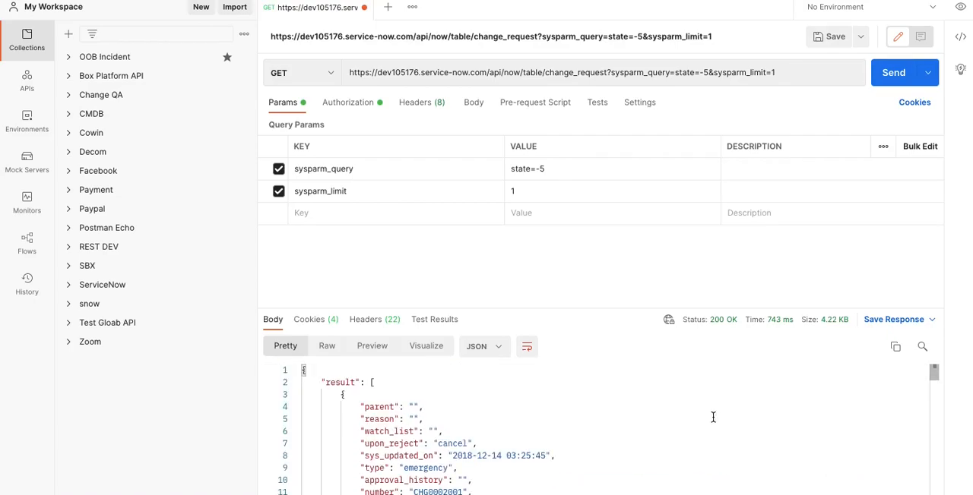
key("ctrl+Left")
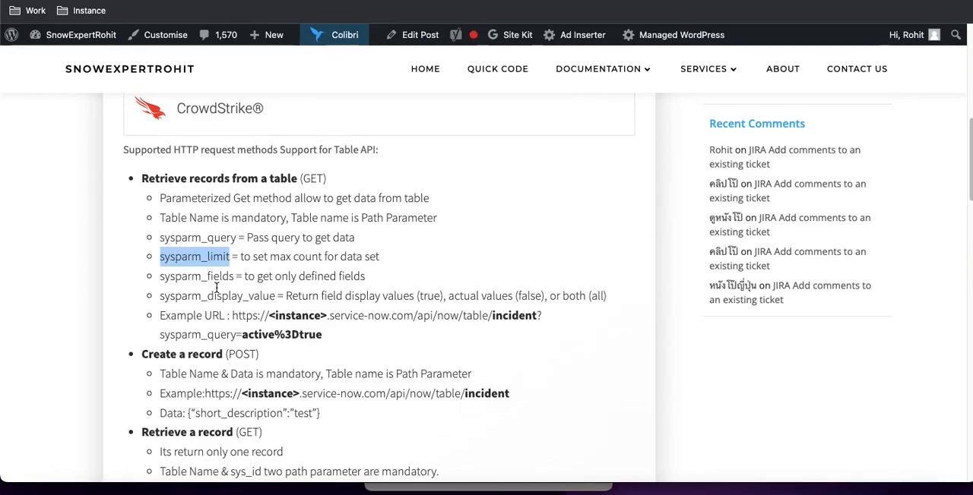
key("ctrl+Right")
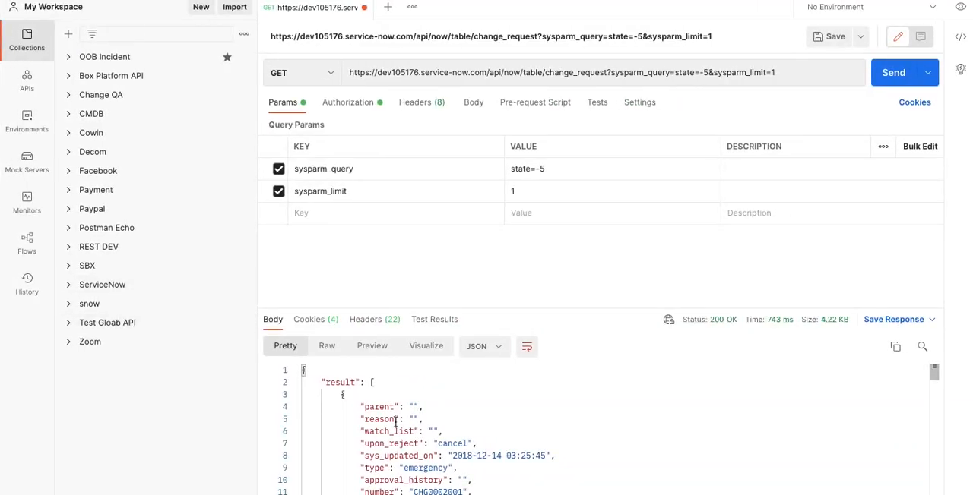
scroll(414, 455, "down", 1)
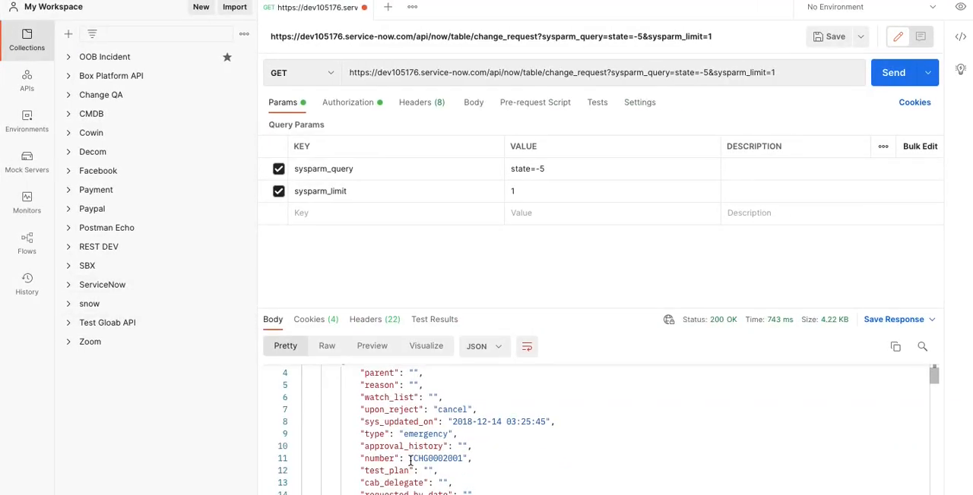
Copy sysparm_fields from the Table API post, add it as a Postman parameter with the value number,short_description, and send the request
key("ctrl+Left")
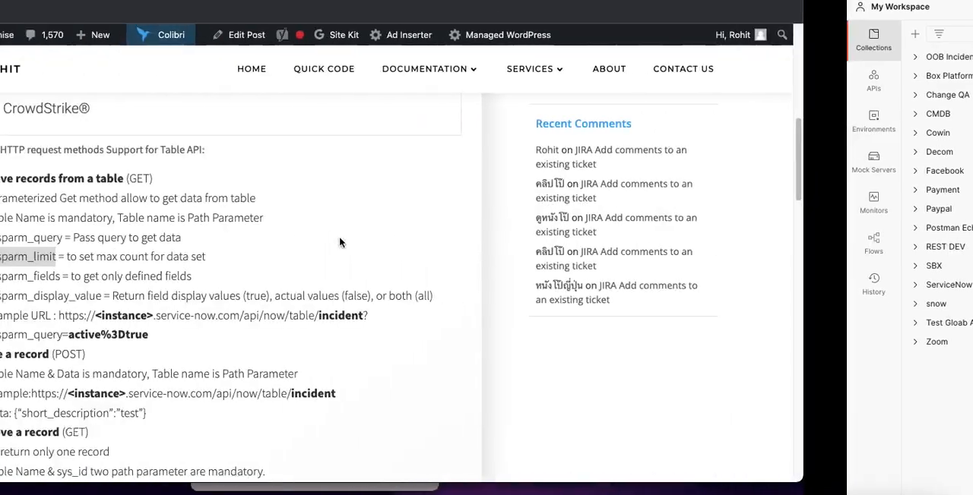
double_click(217, 276)
key("ctrl+c")
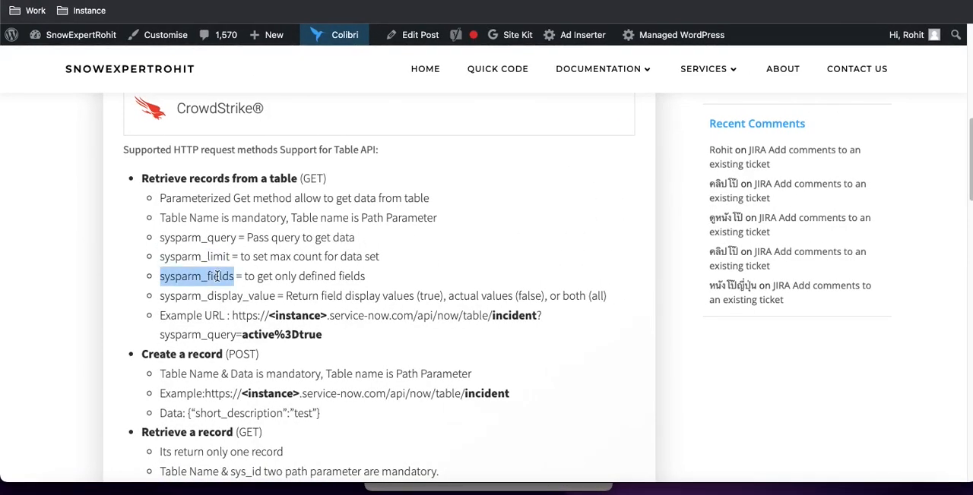
key("ctrl+Right")
left_click(388, 213)
key("ctrl+v")
left_click(506, 216)
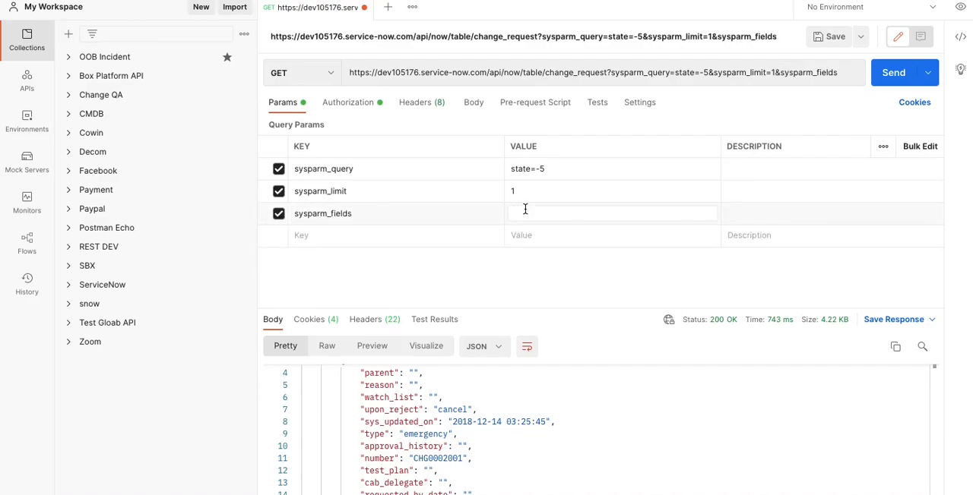
type("number,short_description")
left_click(894, 73)
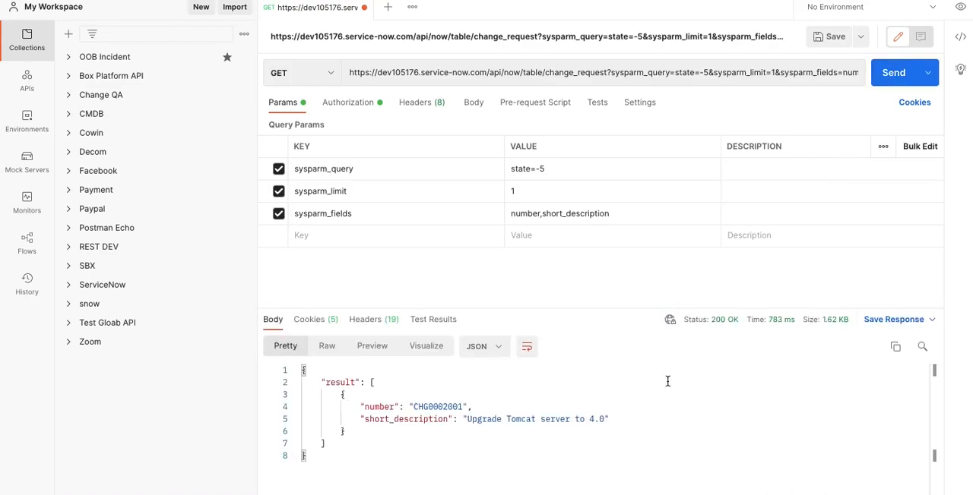
Set the sysparm_limit value to 2 and send the GET request again
left_click(560, 191)
key("BackSpace")
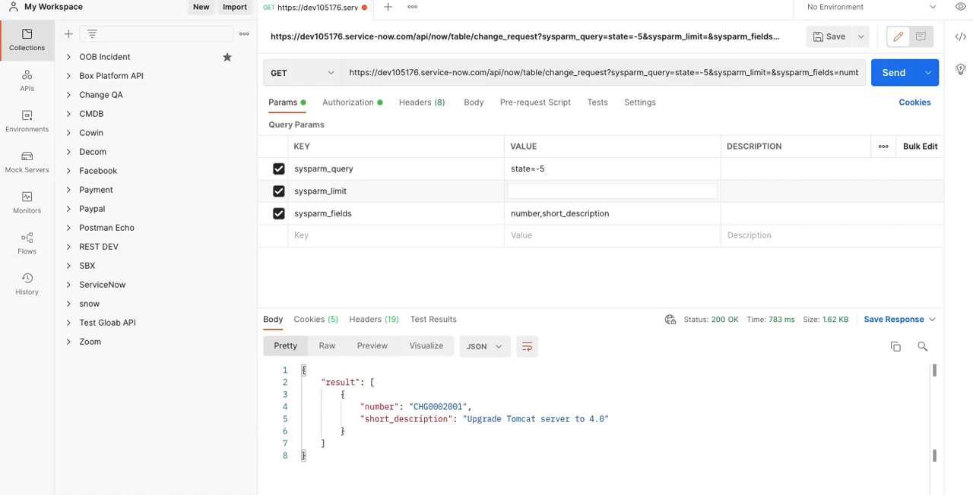
type("2")
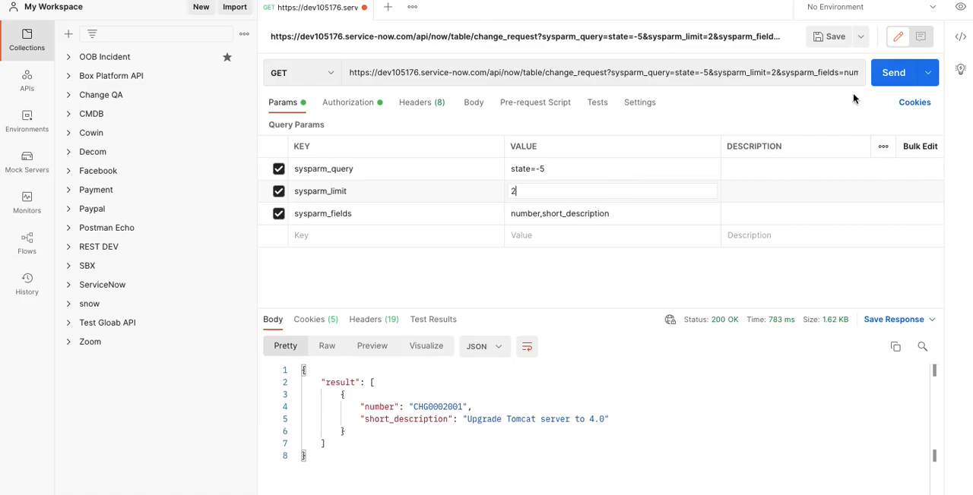
left_click(893, 73)
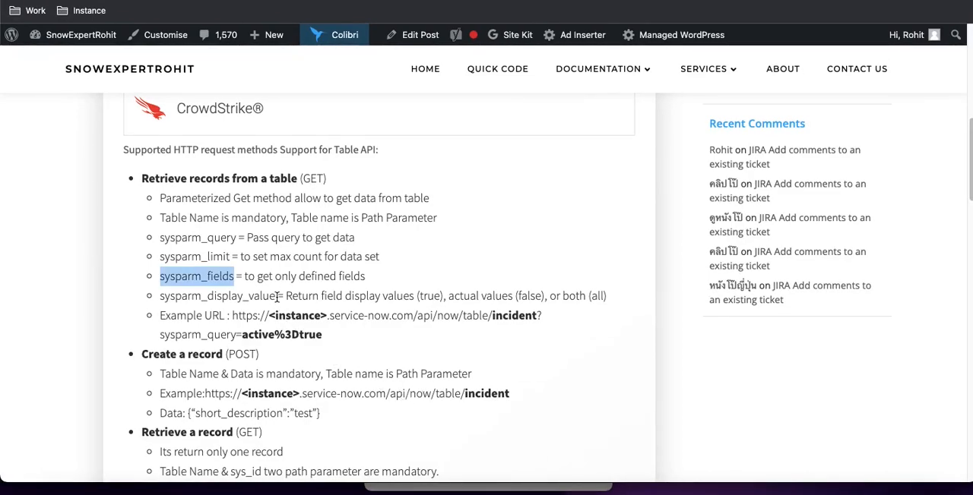
Add cmdb_ci to the sysparm_fields value, send the request and examine the cmdb_ci link and value in the response
left_click_drag(275, 297, 160, 296)
key("ctrl+c")
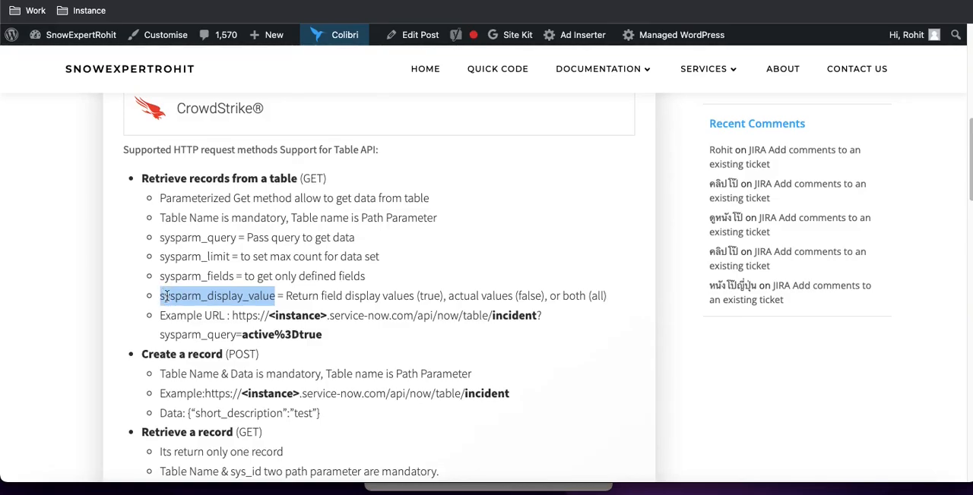
key("ctrl+Right")
left_click(367, 236)
left_click(630, 213)
type(",cmdb_ci")
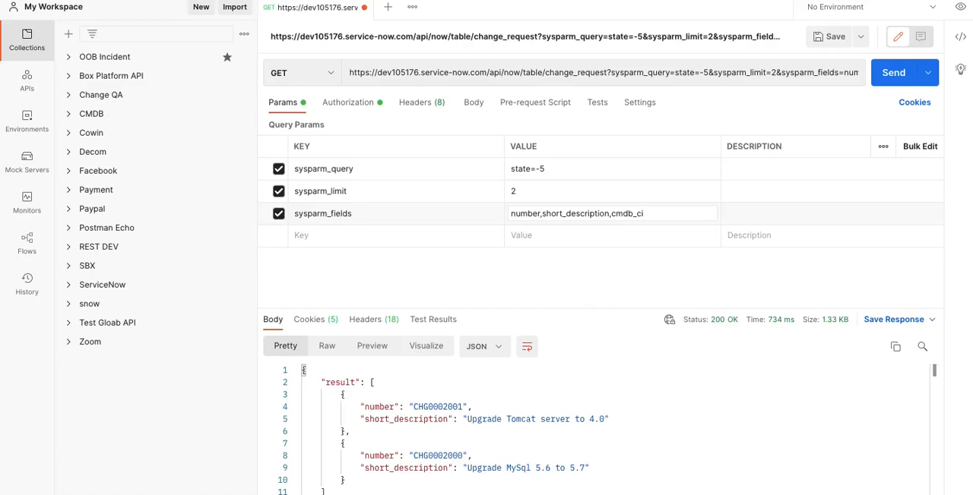
left_click(886, 79)
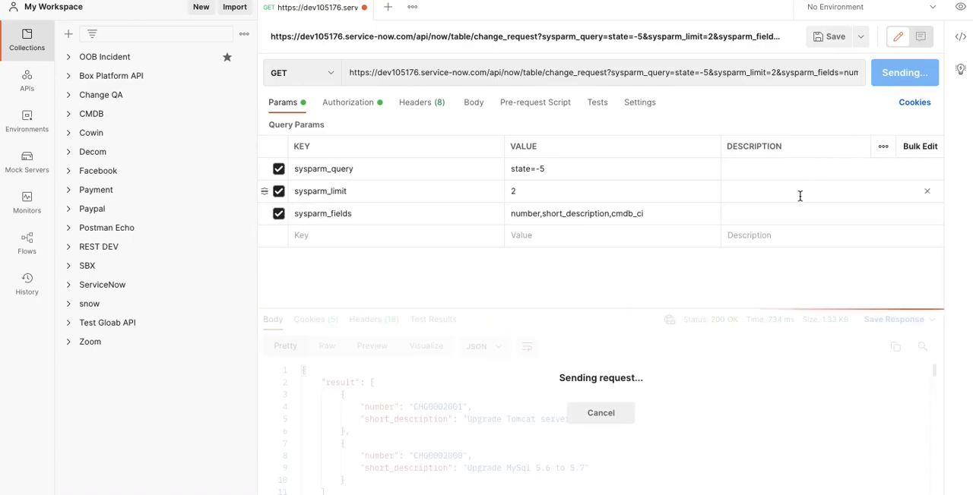
scroll(608, 374, "down", 1)
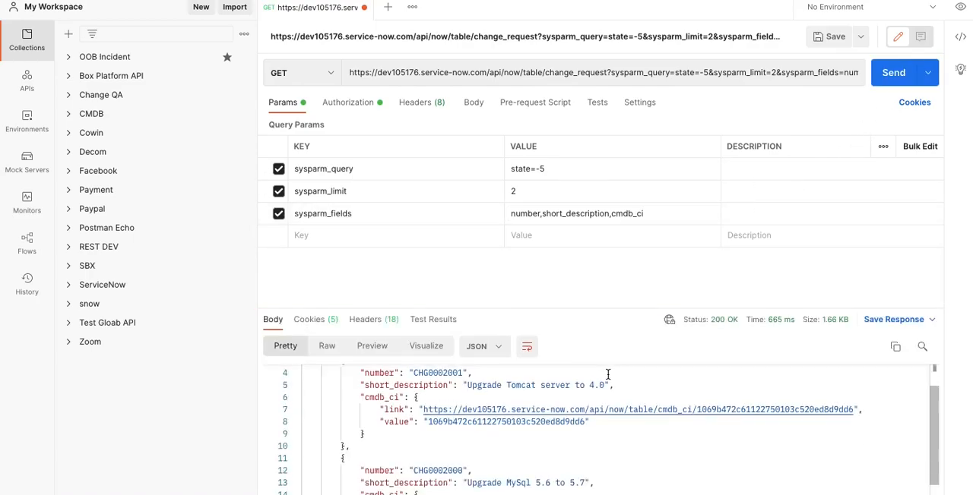
scroll(607, 375, "up", 1)
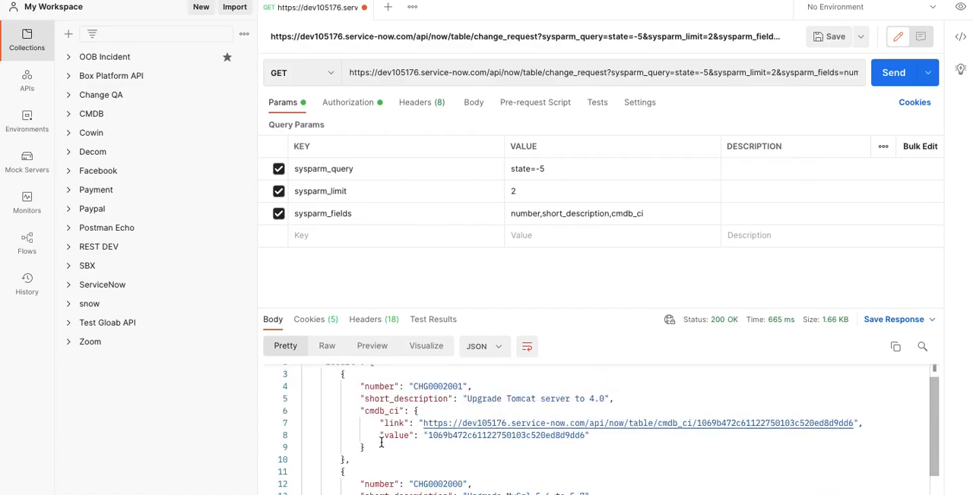
left_click_drag(428, 436, 585, 438)
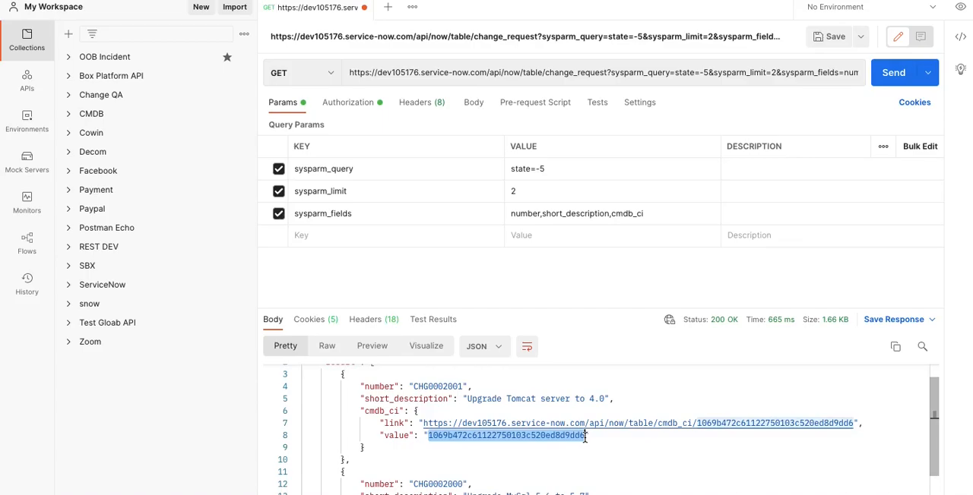
Add the sysparm_display_value parameter named in the Table API post with the value true and send the GET request
key("ctrl+Left")
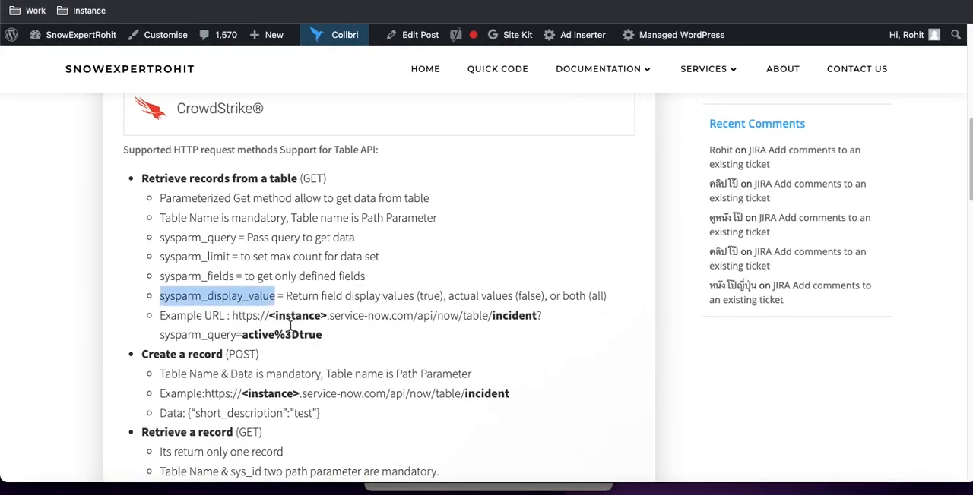
key("ctrl+Right")
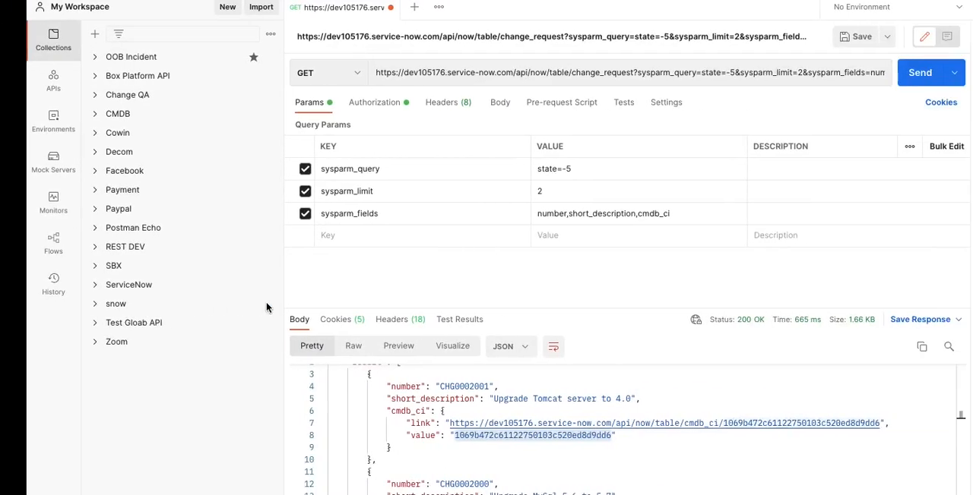
left_click(351, 234)
key("ctrl+v")
left_click(531, 244)
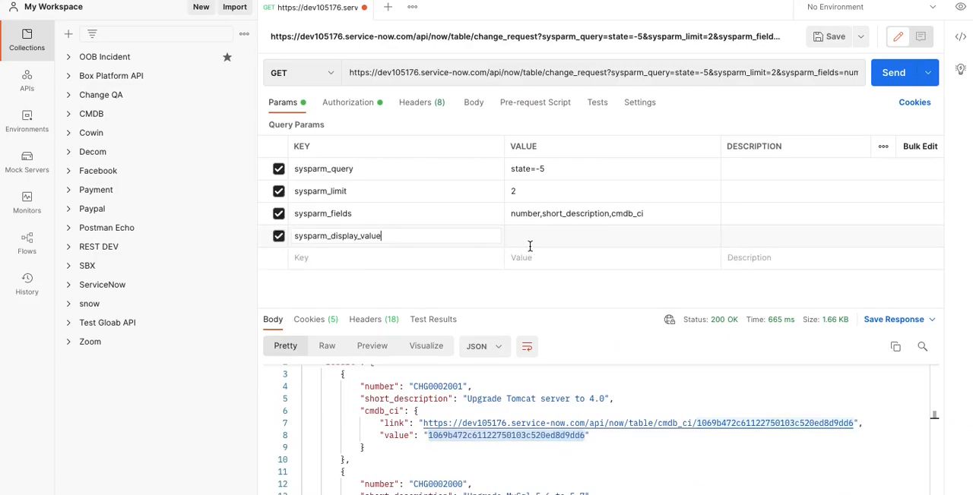
type("true")
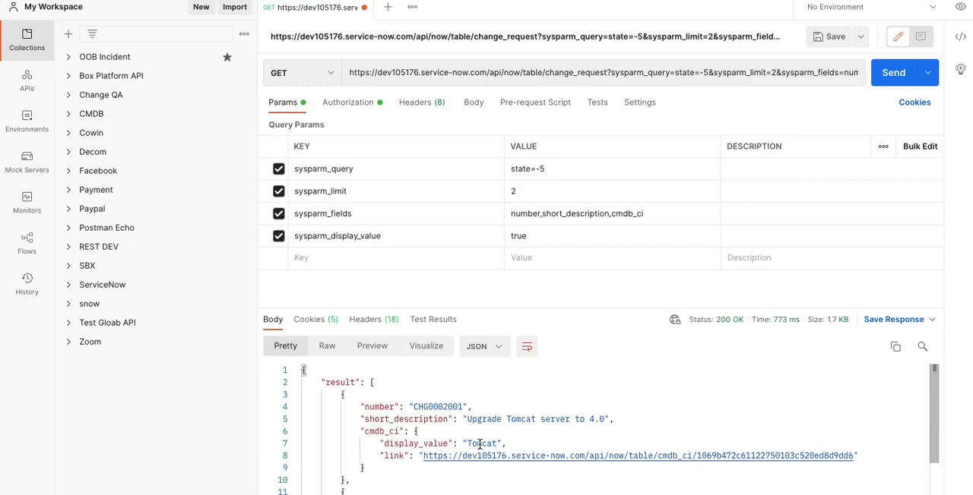
Compare the GET responses with sysparm_display_value disabled and re-enabled at true, after checking its options in the Table API post
key("ctrl+Left")
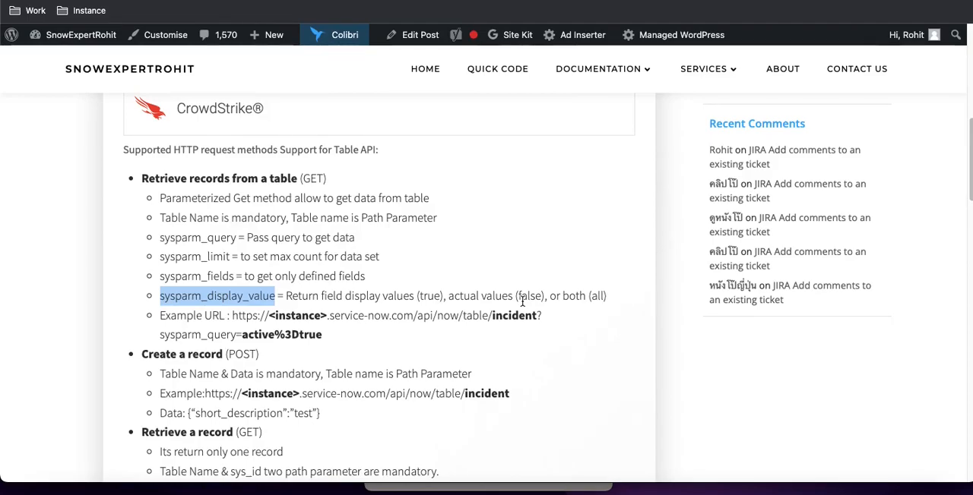
key("ctrl+Right")
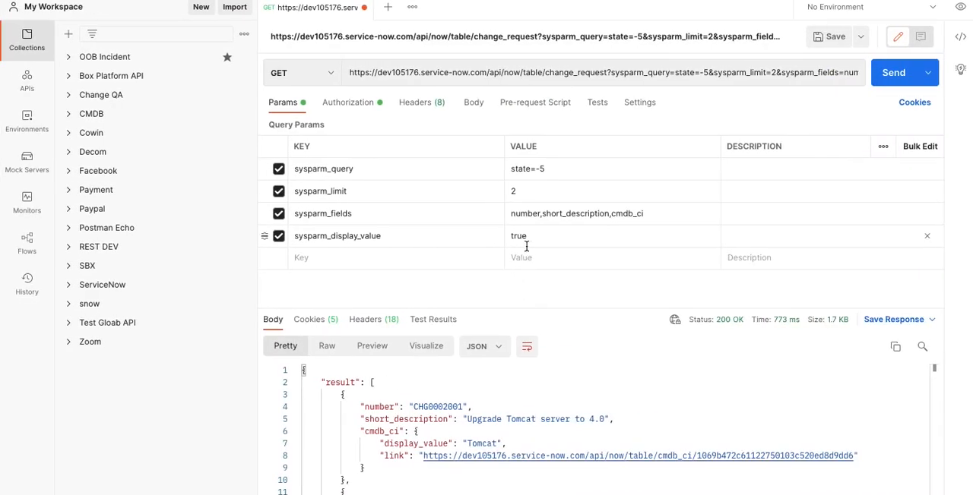
left_click(278, 235)
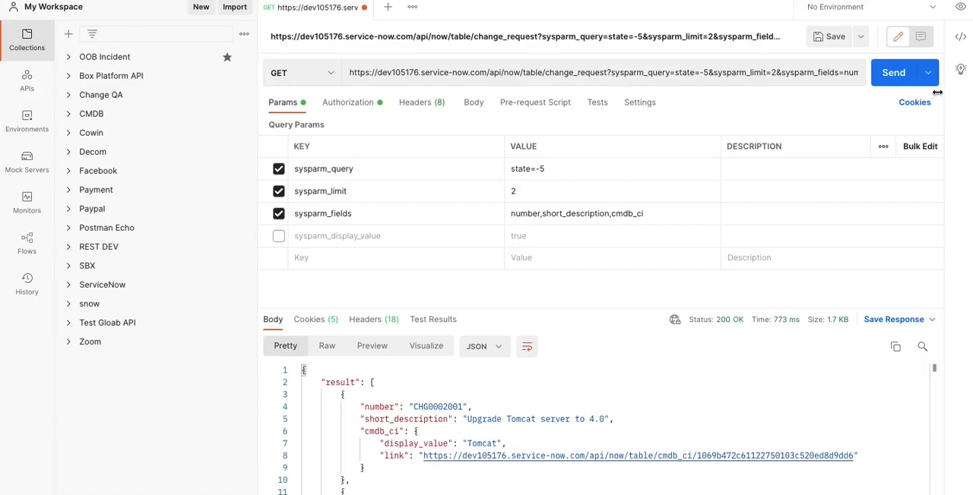
left_click(894, 73)
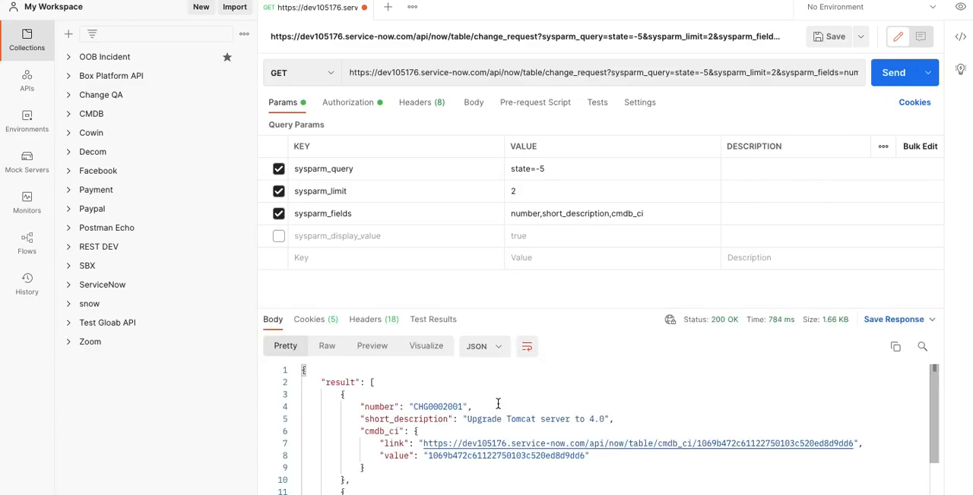
left_click(278, 236)
left_click(883, 76)
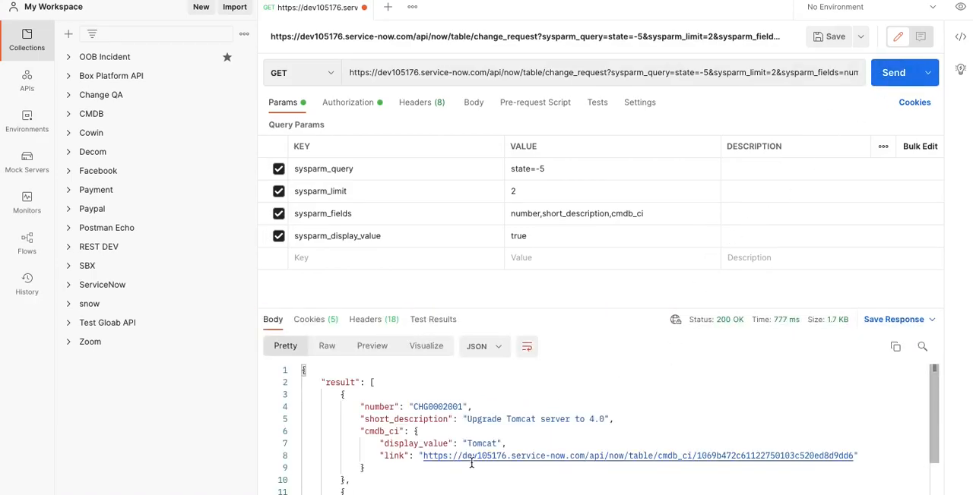
Set the sysparm_display_value parameter to false and send the GET request
double_click(525, 237)
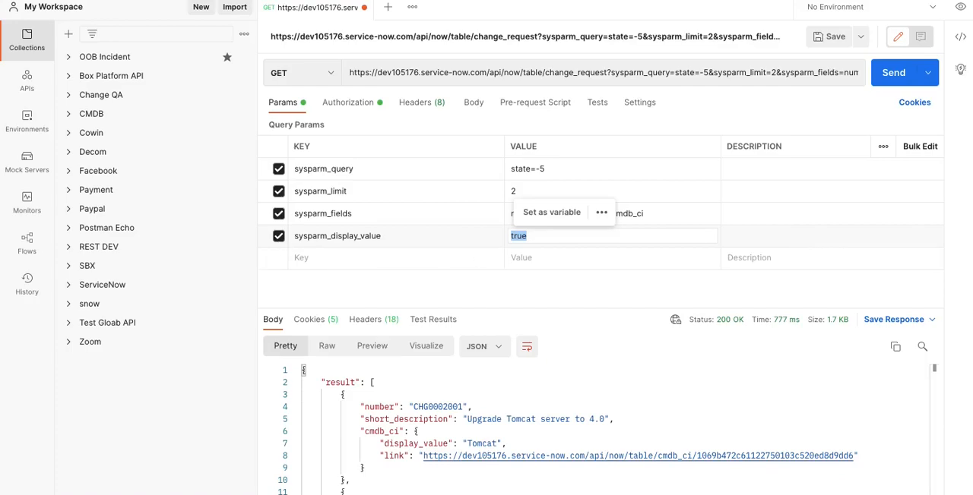
type("false")
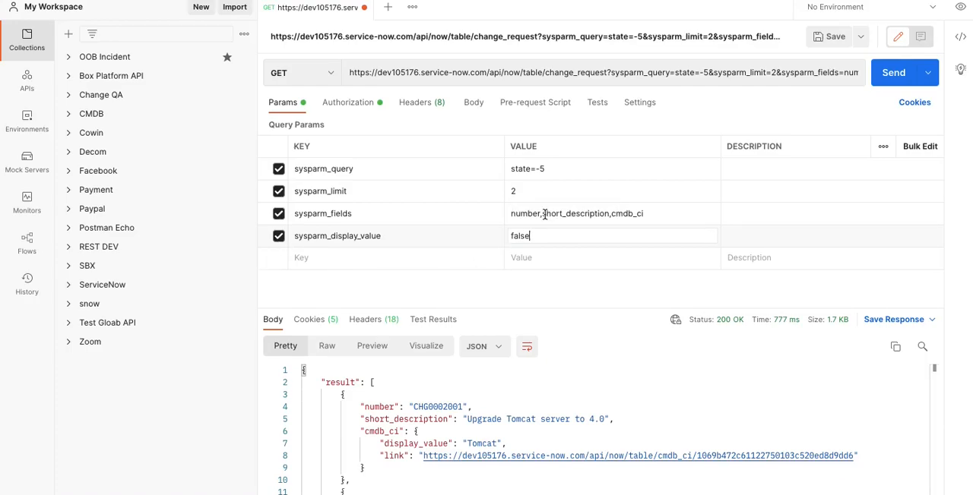
left_click(877, 82)
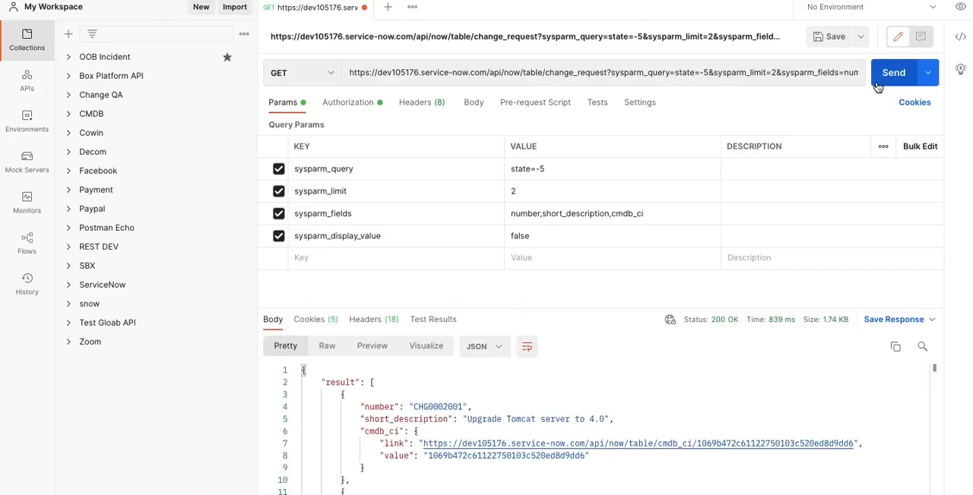
Set sysparm_display_value to all, send the request and examine the cmdb_ci entry in the response
double_click(517, 235)
type("all")
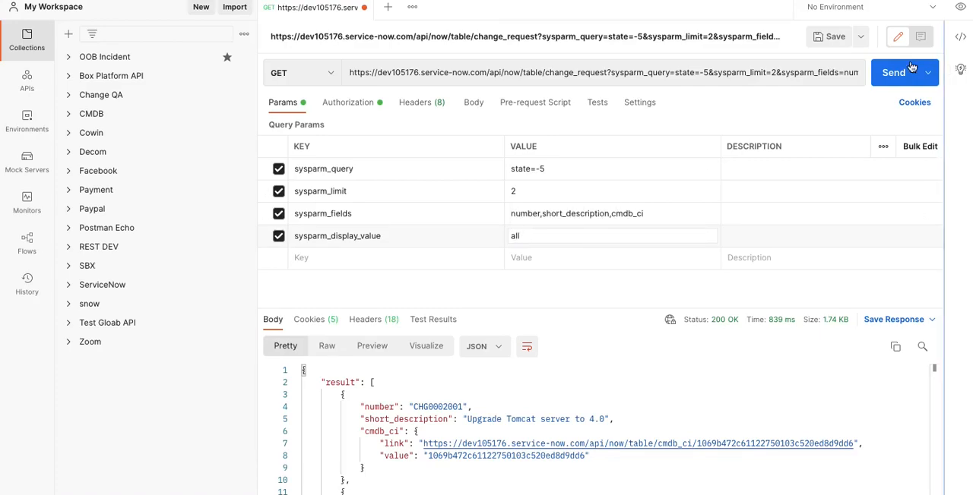
left_click(887, 71)
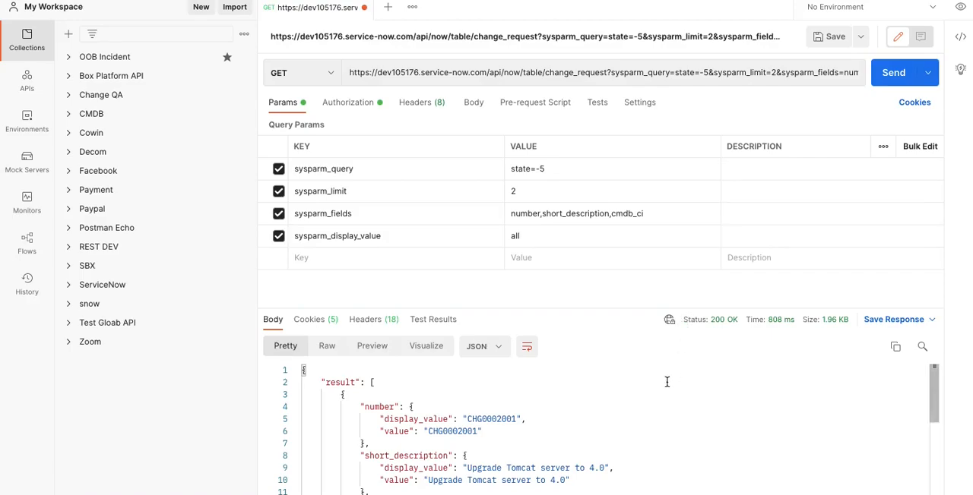
scroll(666, 382, "down", 2)
scroll(666, 382, "down", 1)
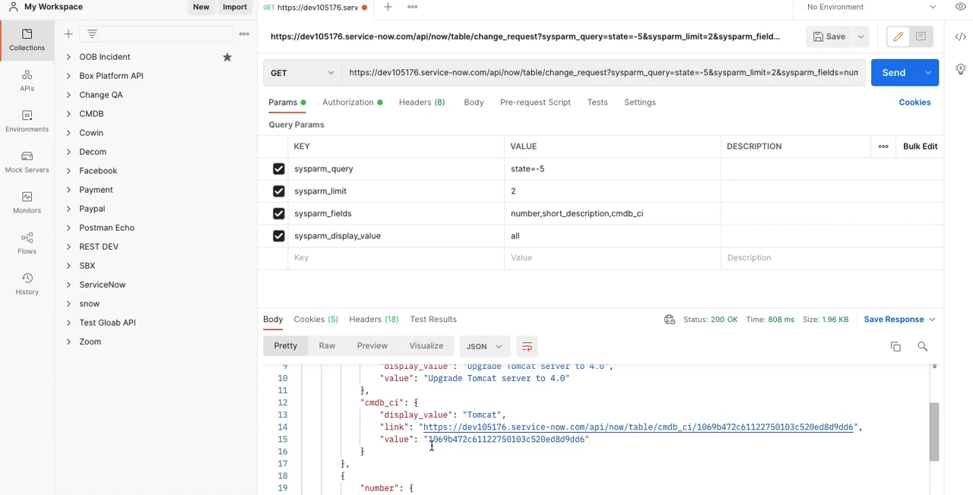
Copy the complete change_request URL with its sysparm_query, sysparm_limit, sysparm_fields and sysparm_display_value parameters
left_click(614, 73)
key("ctrl+a")
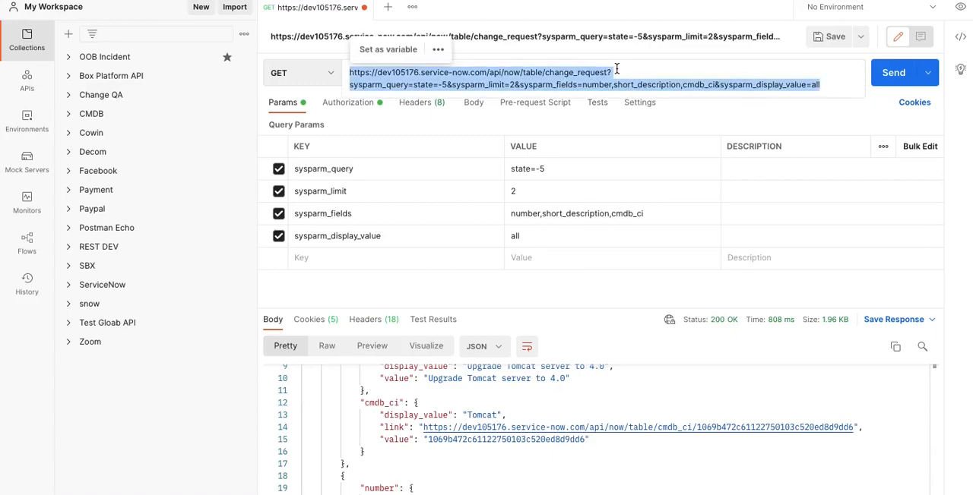
left_click(614, 71)
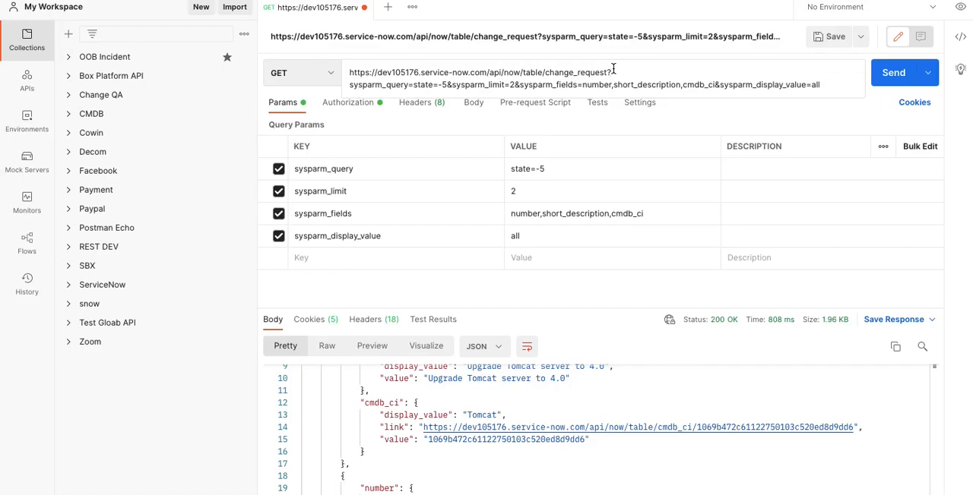
key("ctrl+Left")
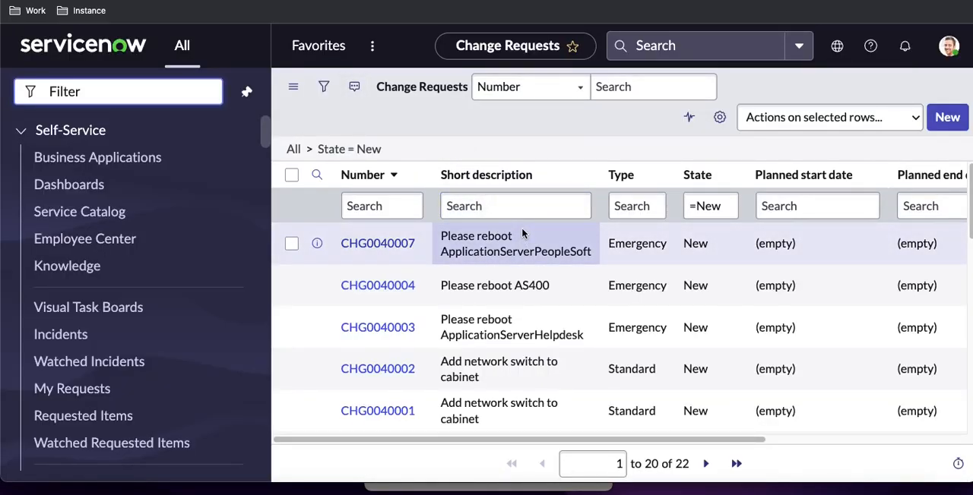
key("ctrl+Right")
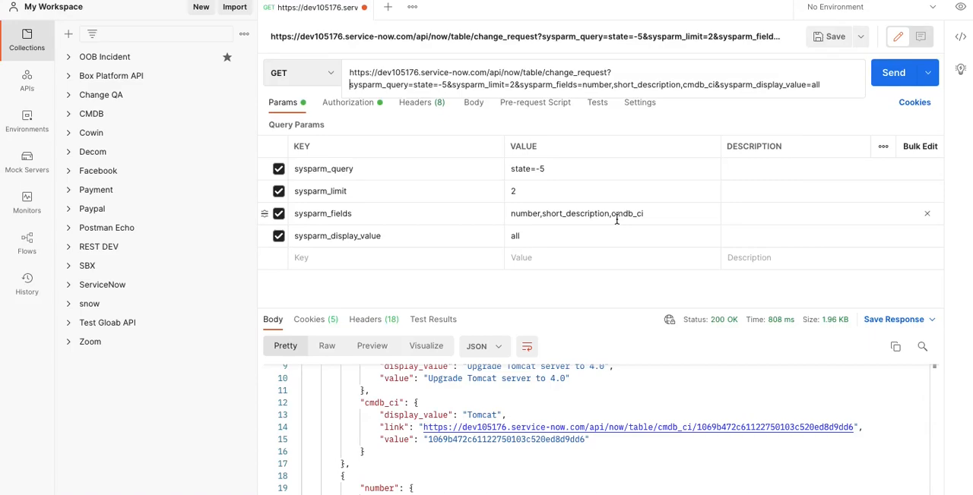
left_click_drag(827, 83, 340, 77)
key("super+c")
In the WordPress post editor, add requirement 3 reading "Get 2 Open Incident and return number,short_description and CI Name"
key("ctrl+Left")
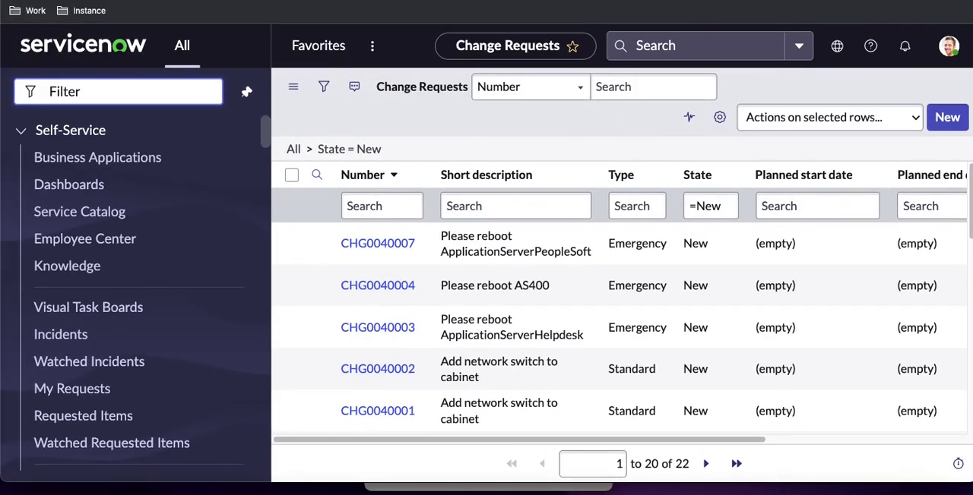
key("ctrl+Tab")
left_click(206, 408)
key("BackSpace")
key("BackSpace")
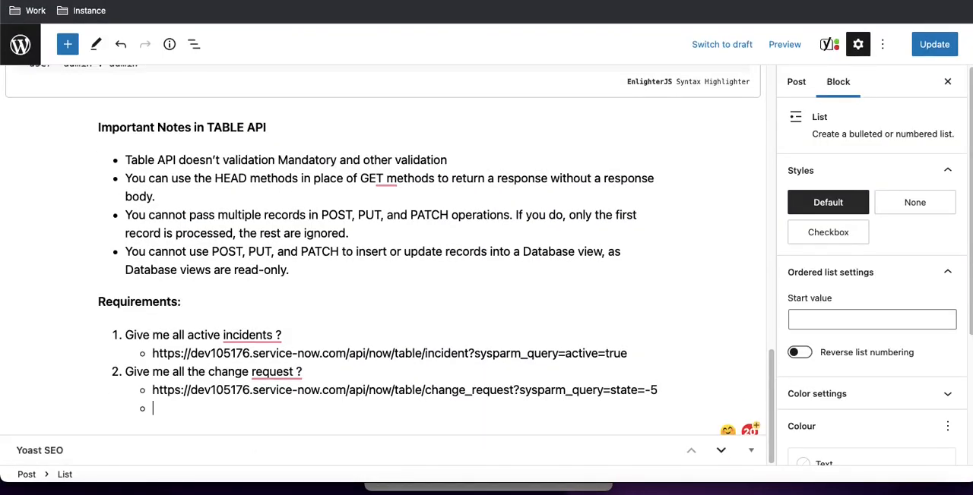
type("e")
key("BackSpace")
type("Get A")
key("BackSpace")
type("2 Open Incident and return number,shortde")
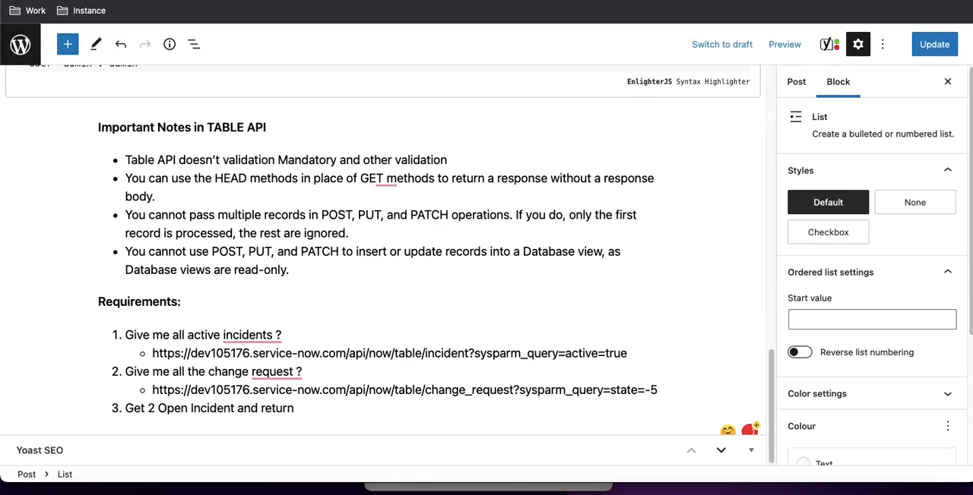
key("BackSpace")
key("BackSpace")
type("_description a")
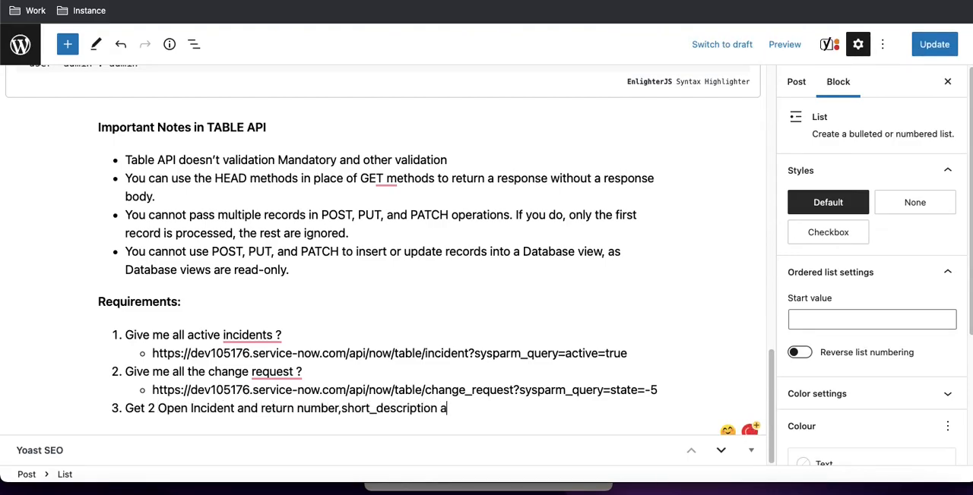
type("nd CI Name")
Paste the copied change_request URL as a sub-bullet under requirement 3 and begin a new list item
key("Return")
key("Tab")
key("super+v")
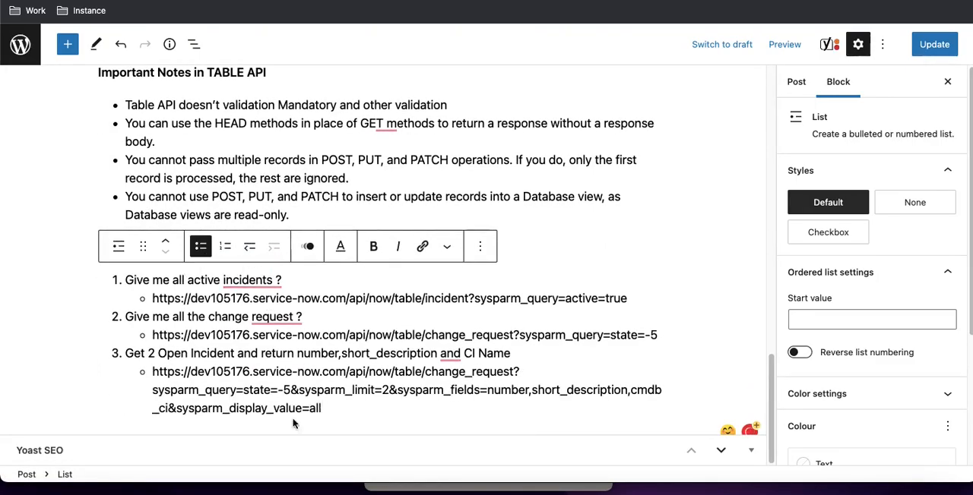
key("Return")
key("Return")
Find the Retrieve a record (GET) section in the published Table API post and copy its example URL with table name and sys_id
left_click(319, 1)
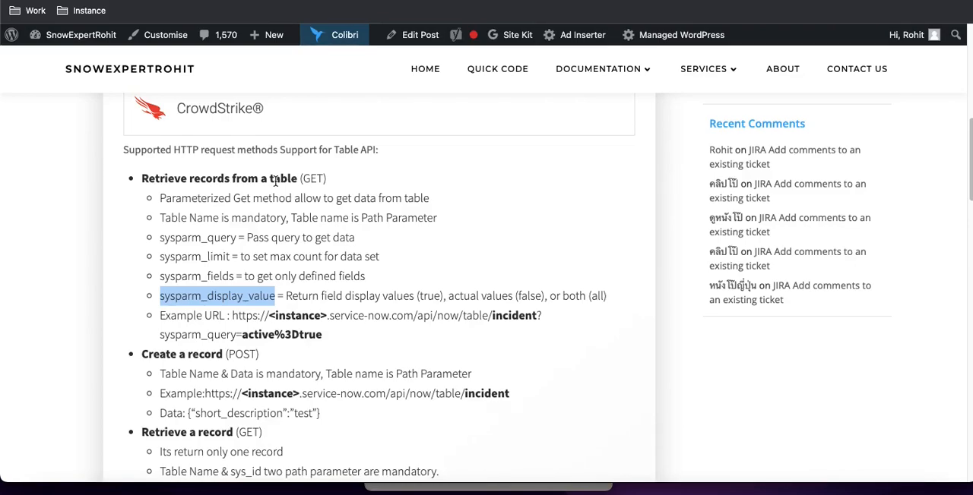
scroll(336, 292, "down", 3)
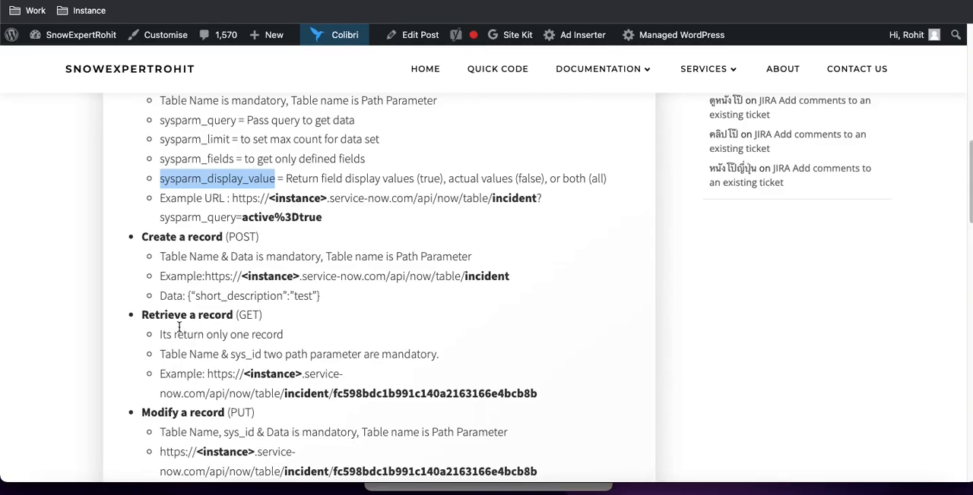
scroll(182, 329, "up", 8)
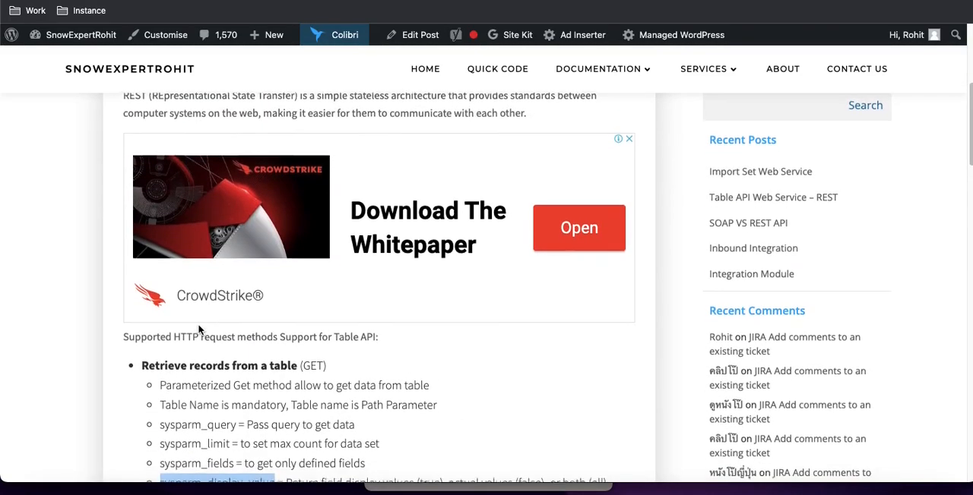
scroll(199, 335, "down", 1)
scroll(228, 348, "down", 8)
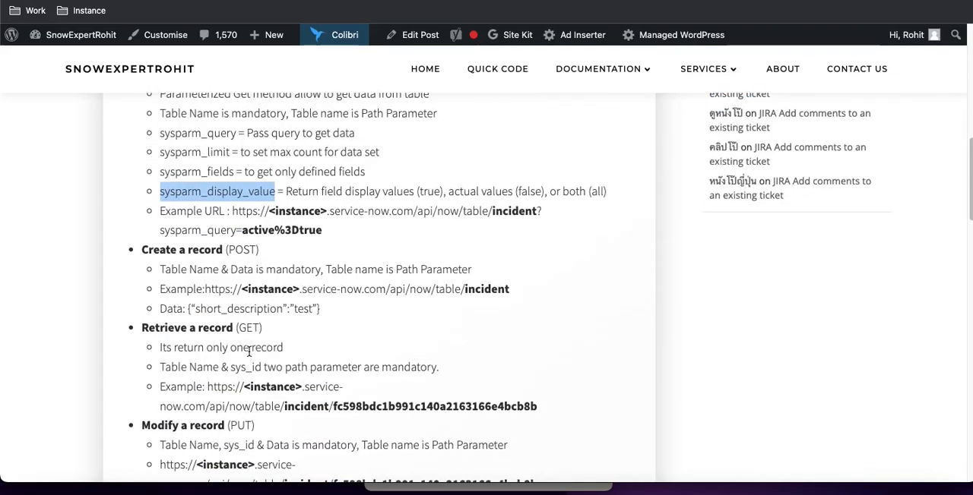
left_click_drag(233, 328, 144, 328)
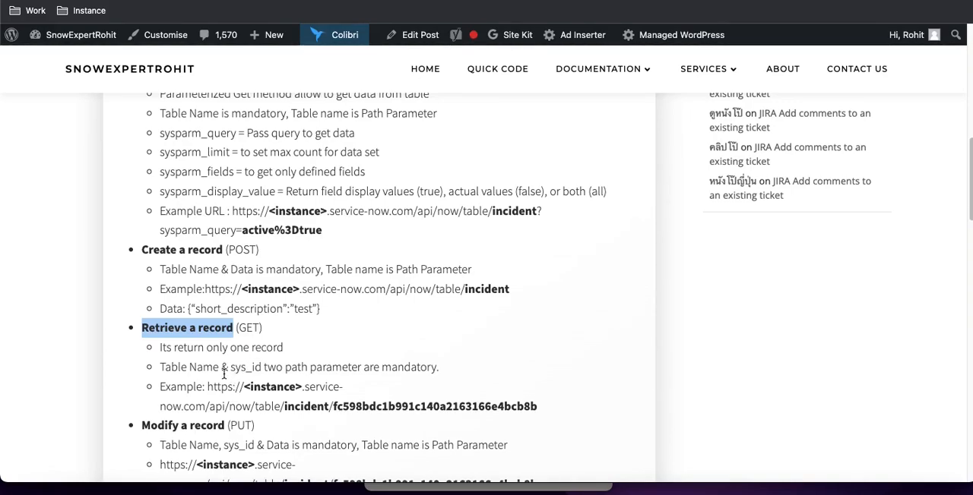
double_click(296, 408)
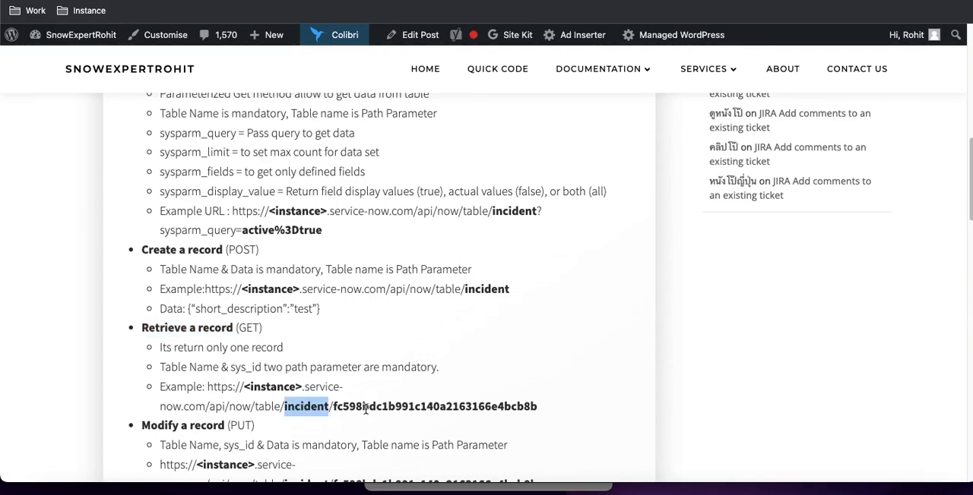
double_click(365, 408)
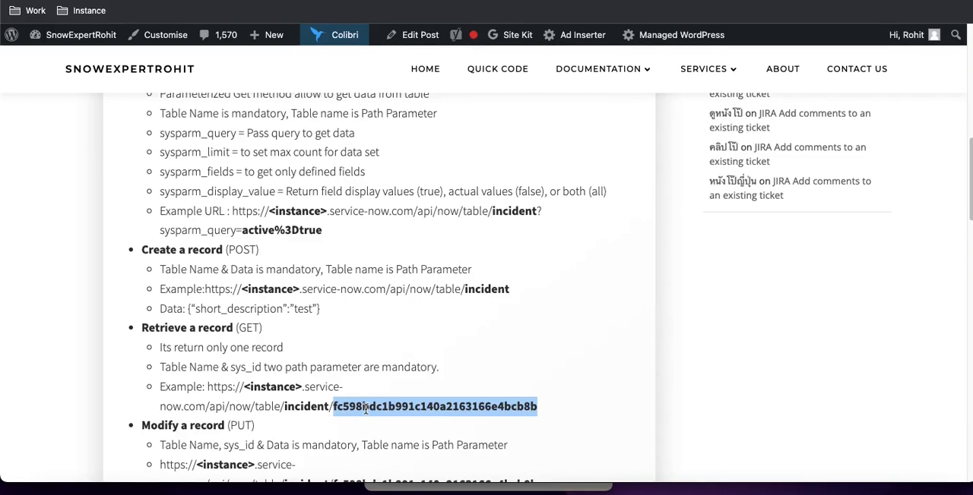
left_click(537, 407)
left_click_drag(544, 409, 208, 386)
key("super+c")
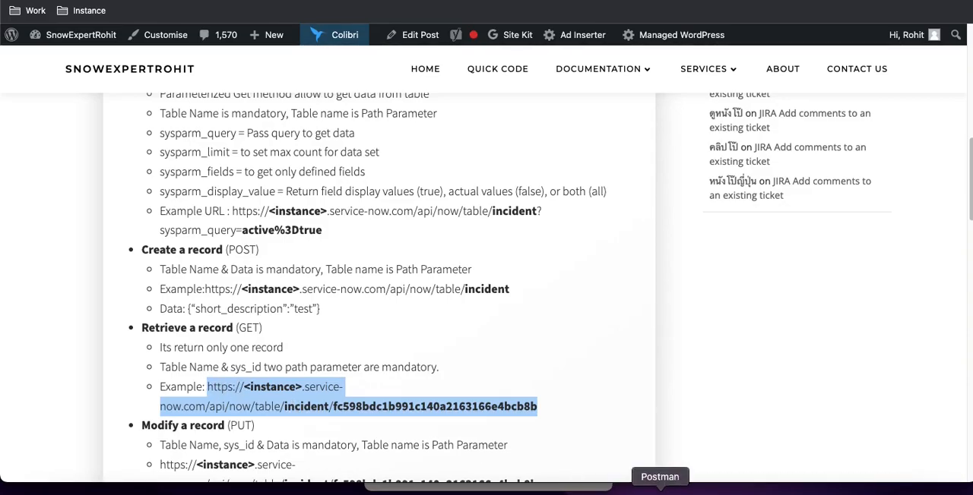
In Postman, replace the request URL with the copied example and change its <instance> placeholder to dev105176
left_click(660, 490)
key("super+v")
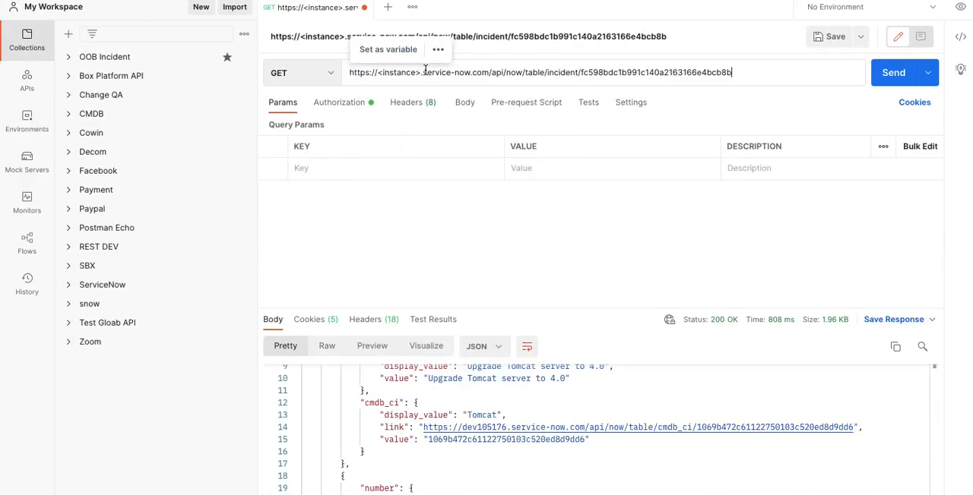
left_click(389, 84)
left_click(393, 72)
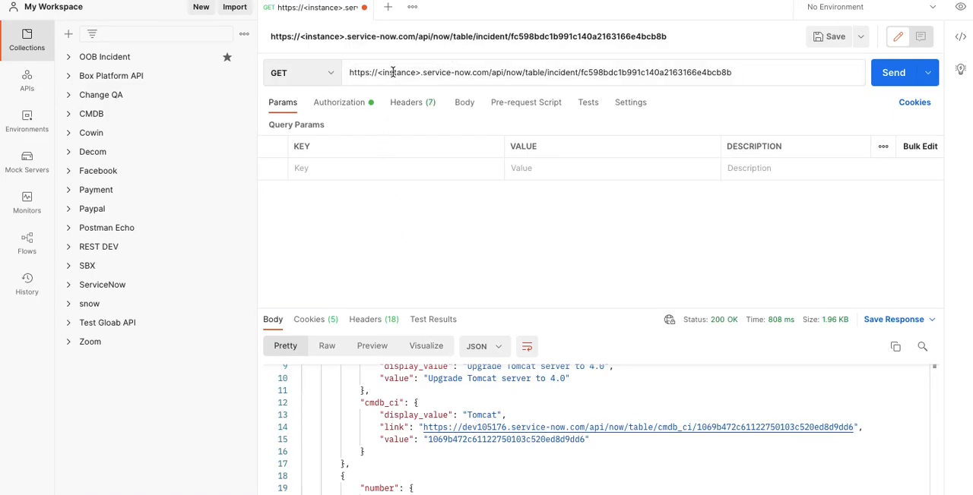
double_click(393, 72)
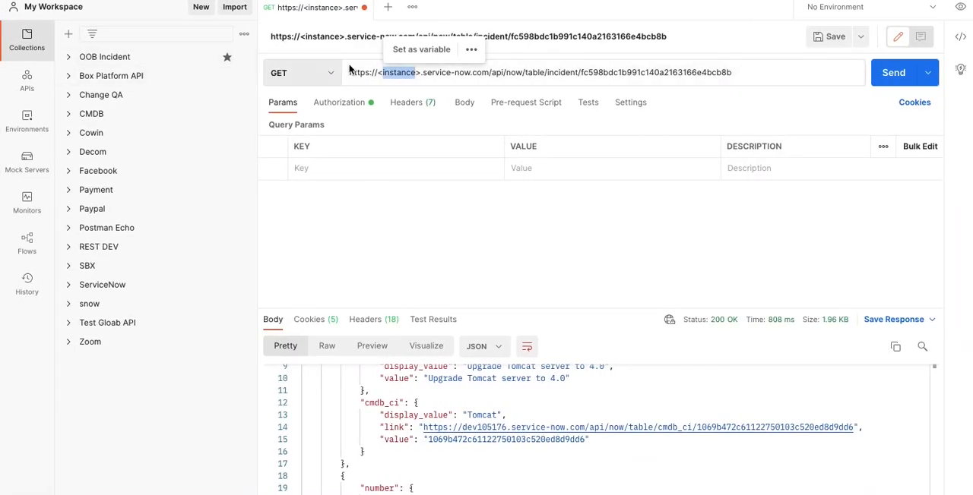
type("dev105176")
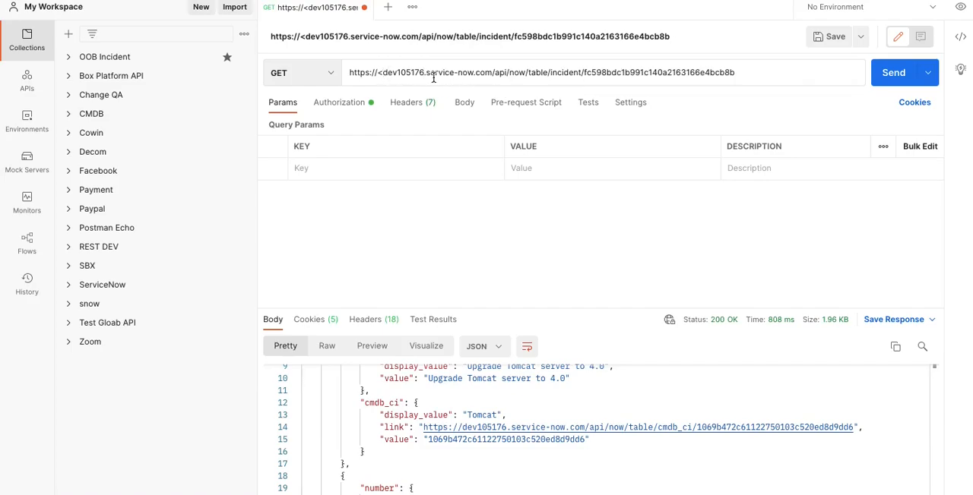
key("BackSpace")
Remove the sys_id from the end of the incident URL and send the GET request
double_click(609, 70)
key("BackSpace")
left_click(895, 72)
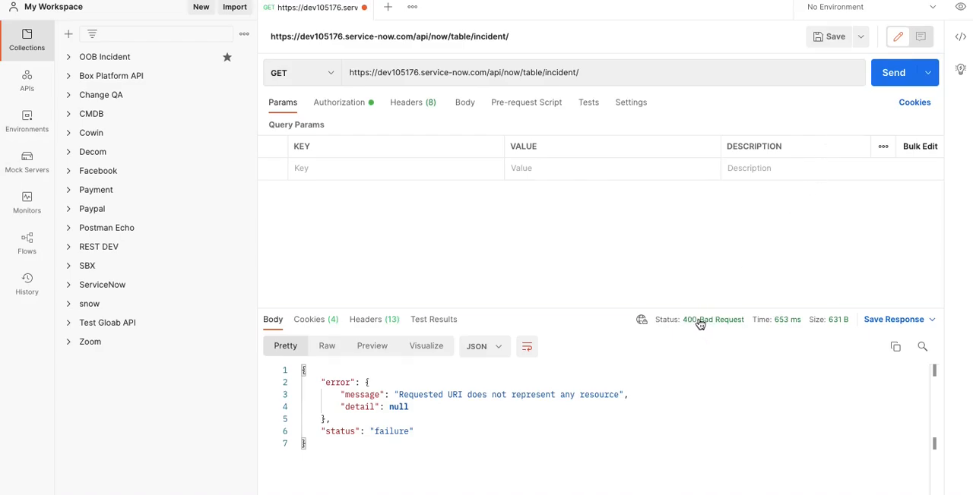
Compare the Retrieve records from a table and Retrieve a record sections in the published Table API post, checking their mandatory path parameters
left_click(601, 70)
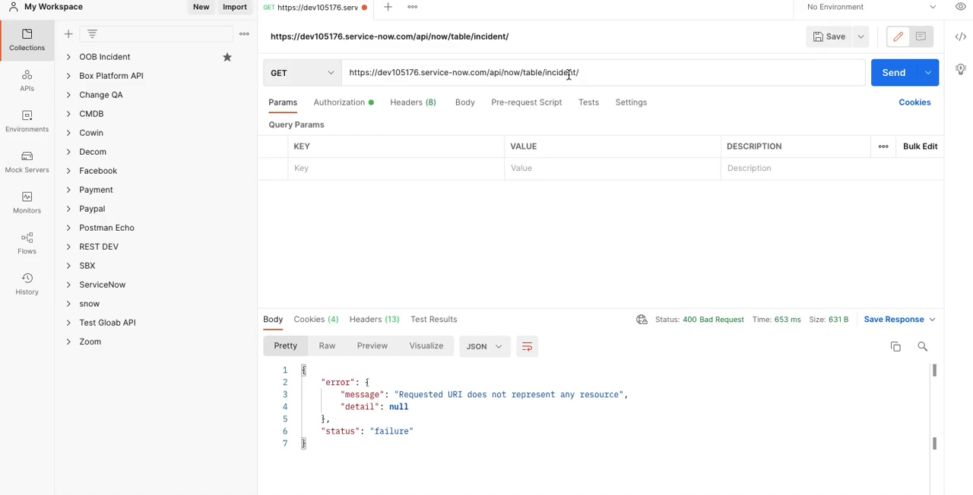
key("ctrl+Left")
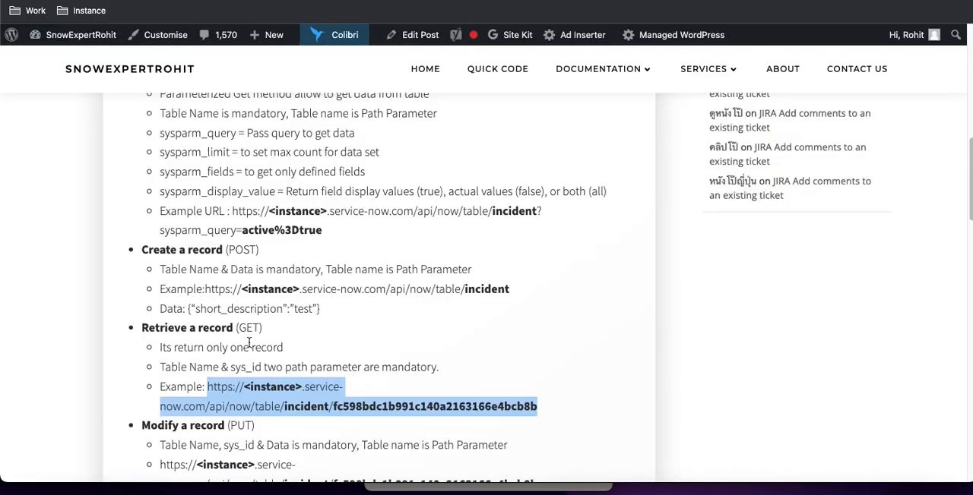
left_click(276, 372)
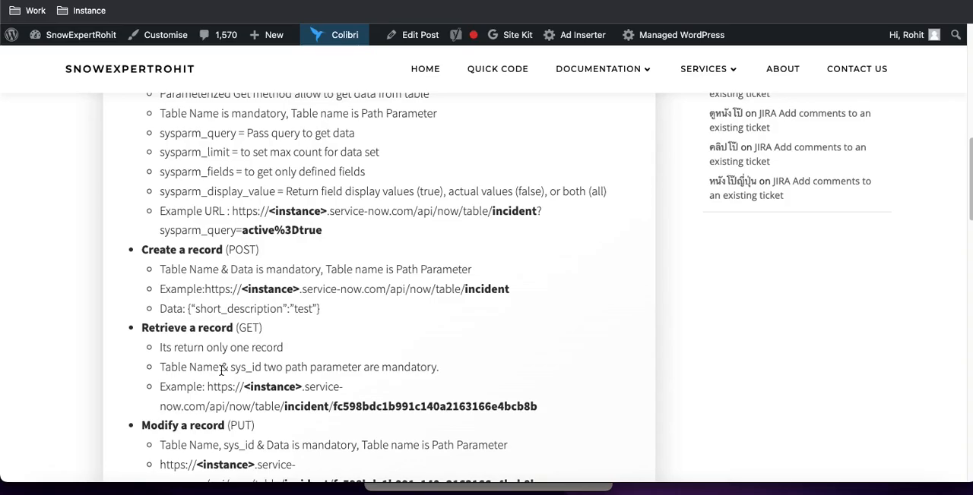
scroll(301, 155, "up", 2)
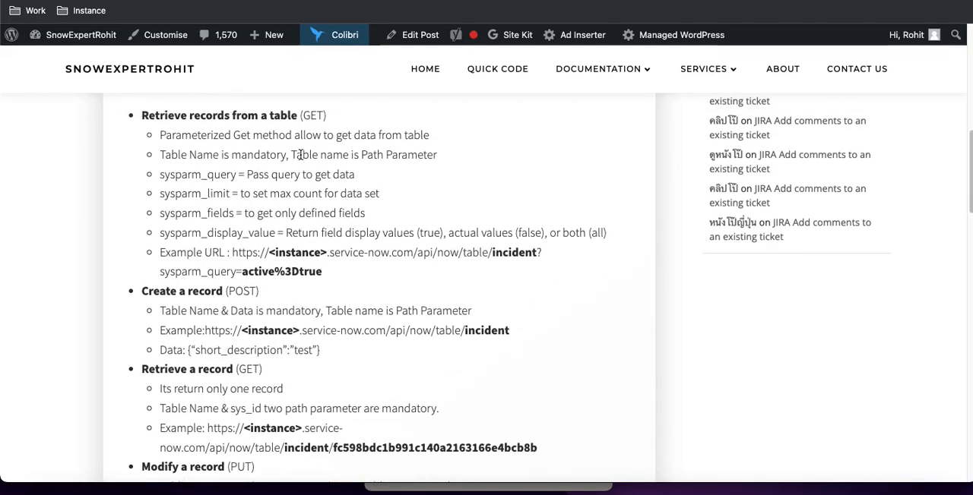
left_click_drag(157, 130, 185, 137)
scroll(259, 190, "down", 1)
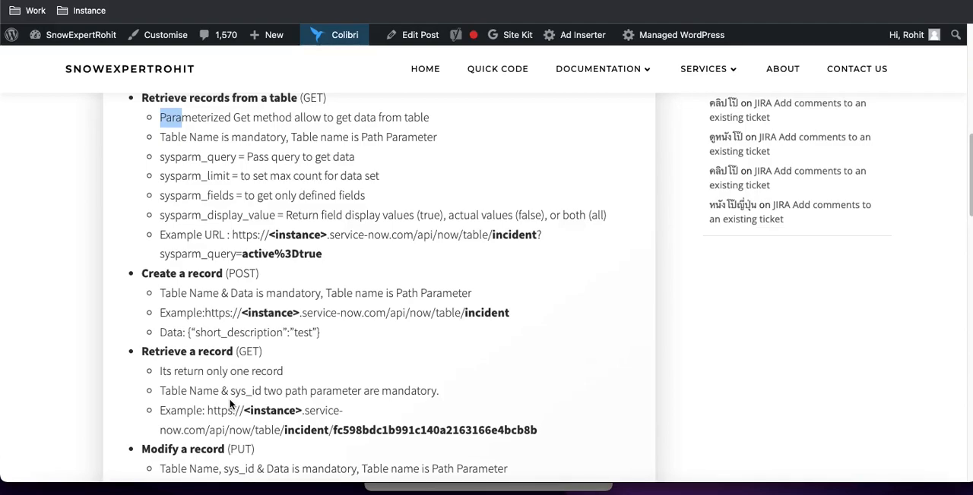
left_click_drag(160, 371, 525, 432)
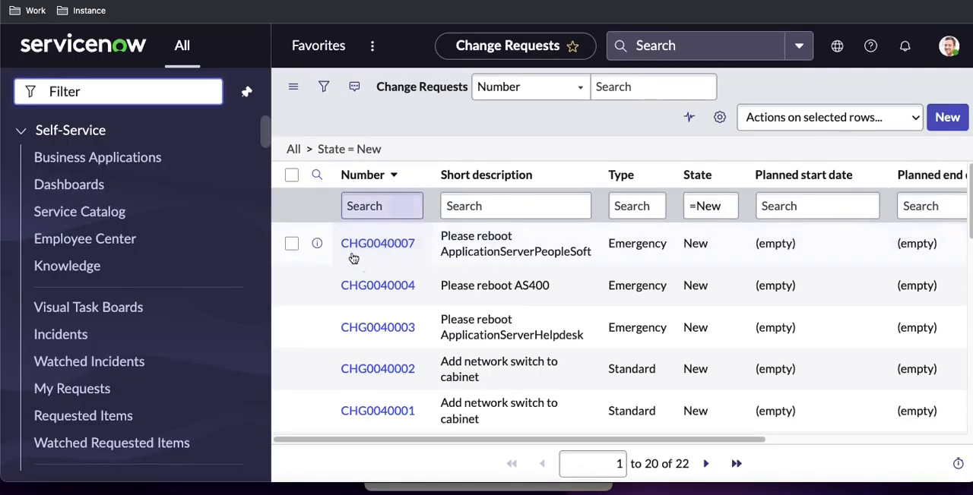
Copy the sys_id of change request CHG0040007 from the ServiceNow Change Requests list and return to Postman
right_click(402, 260)
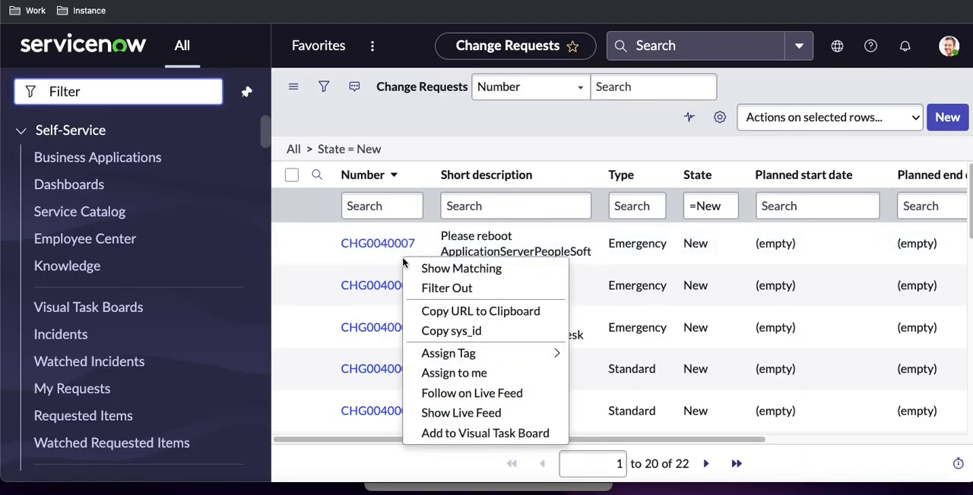
left_click(465, 331)
left_click(662, 486)
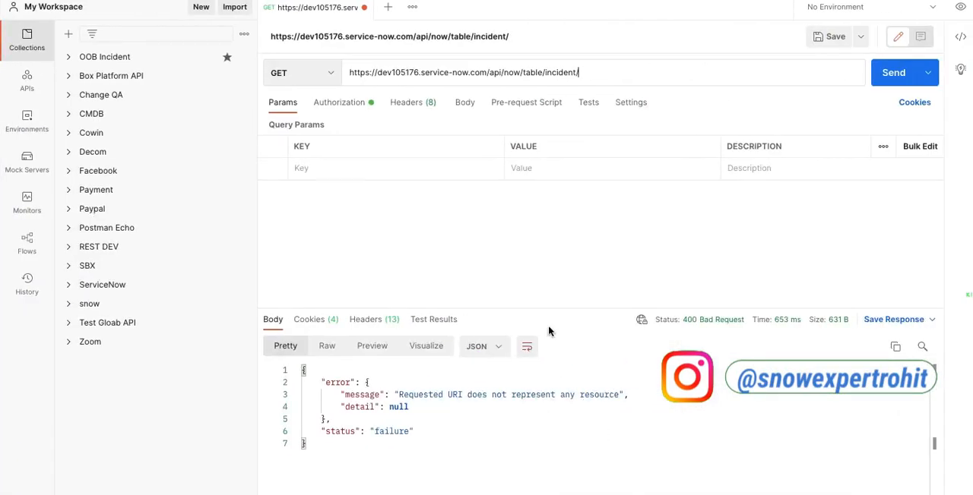
Change the table in the request URL to change_request, append the copied sys_id, send the GET request and review the response
double_click(563, 71)
type("cha")
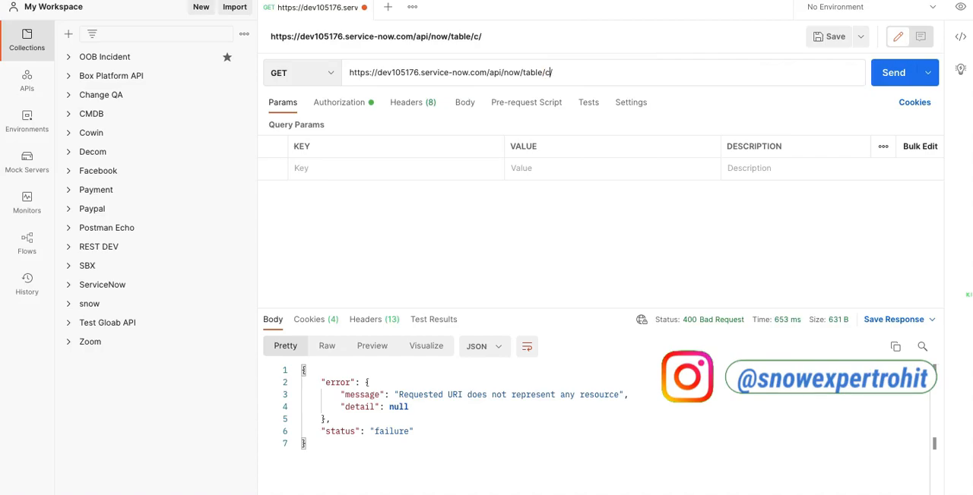
type("nge_request/")
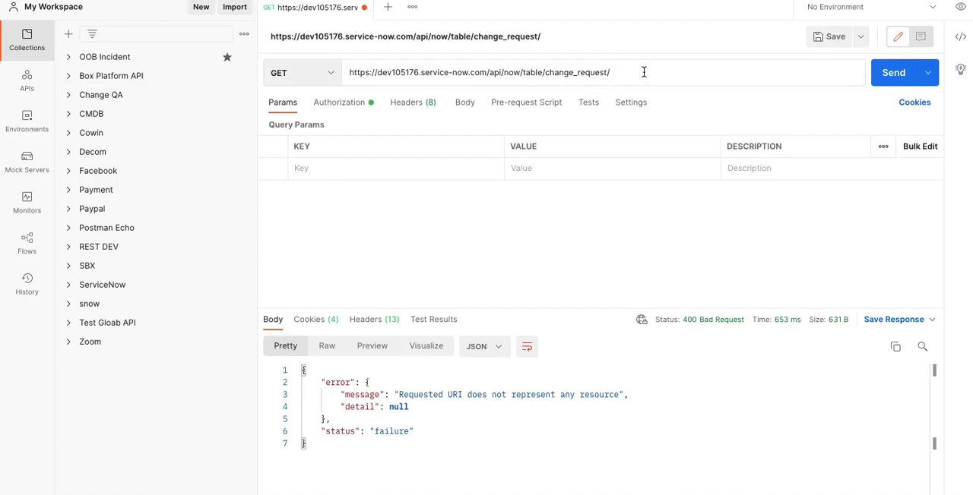
key("ctrl+v")
left_click(884, 73)
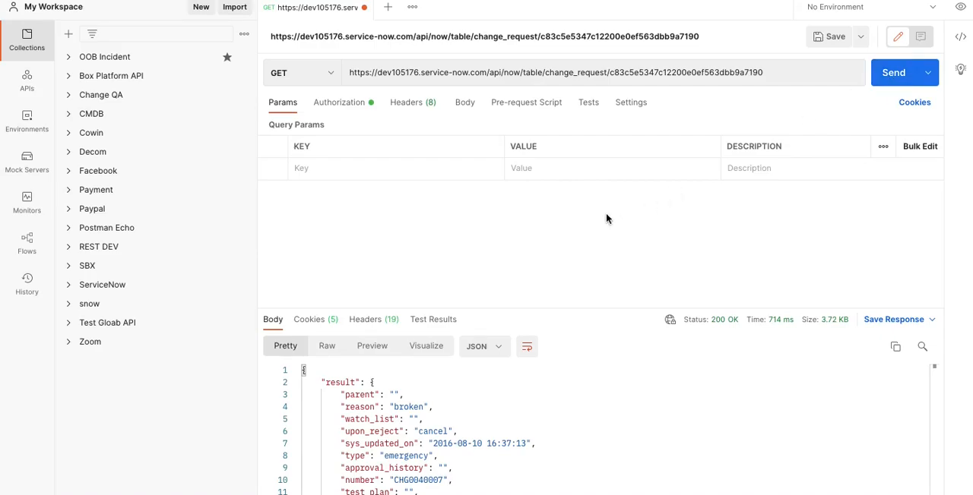
scroll(383, 422, "down", 10)
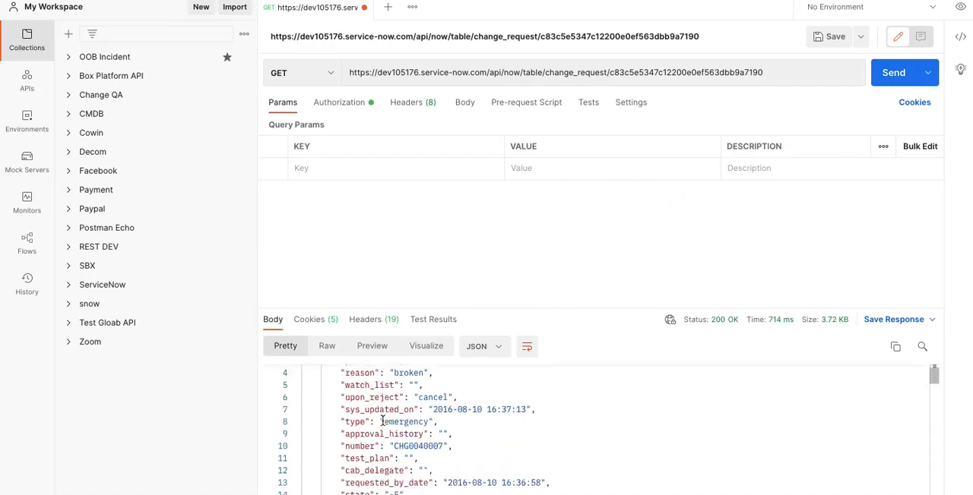
scroll(384, 422, "down", 20)
scroll(384, 422, "up", 20)
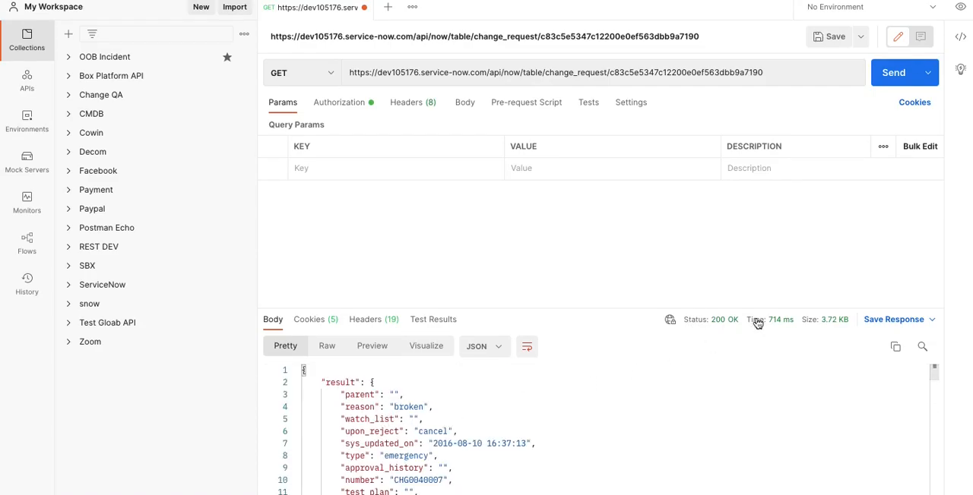
mouse_move(722, 325)
Copy the sysparm_fields parameter name from the published Table API post and add it as a query parameter key in Postman
key("ctrl+Left")
left_click(314, 1)
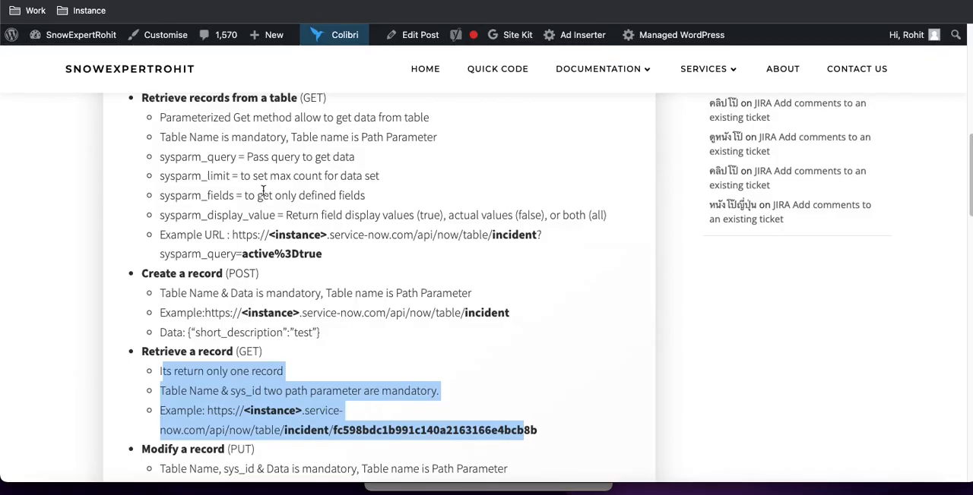
double_click(224, 199)
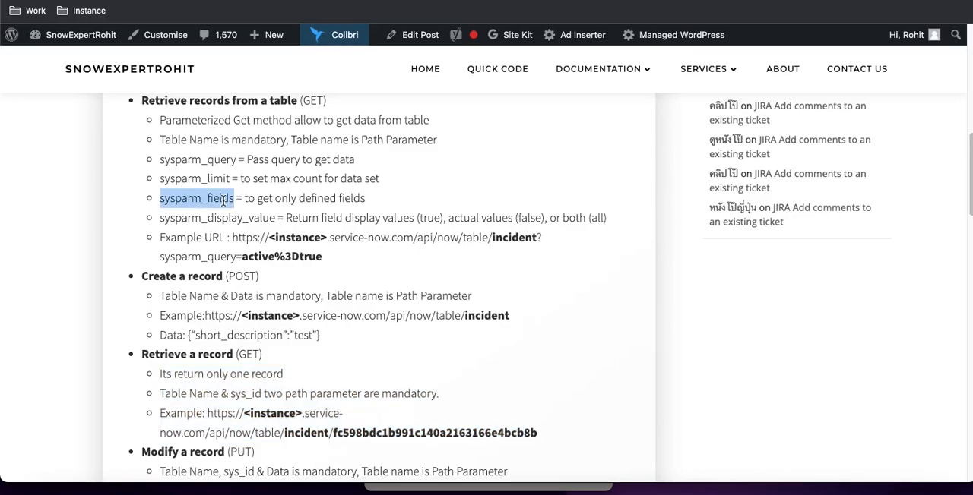
key("ctrl+Right")
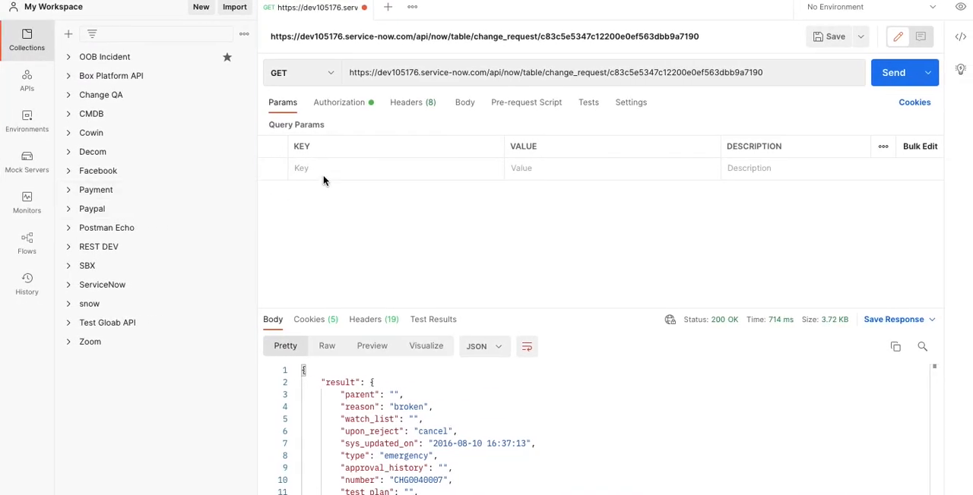
key("ctrl+v")
Set the sysparm_fields parameter value to number and send the GET request
left_click(540, 166)
type("number")
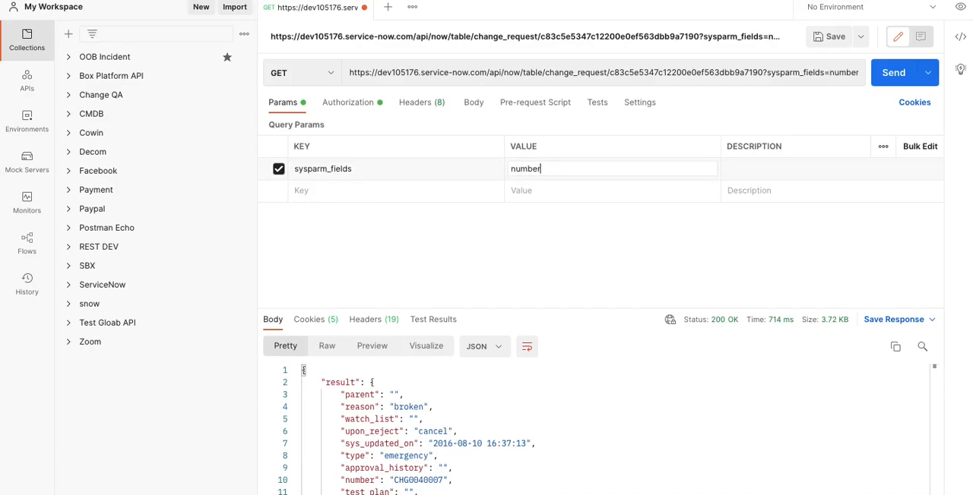
left_click(899, 82)
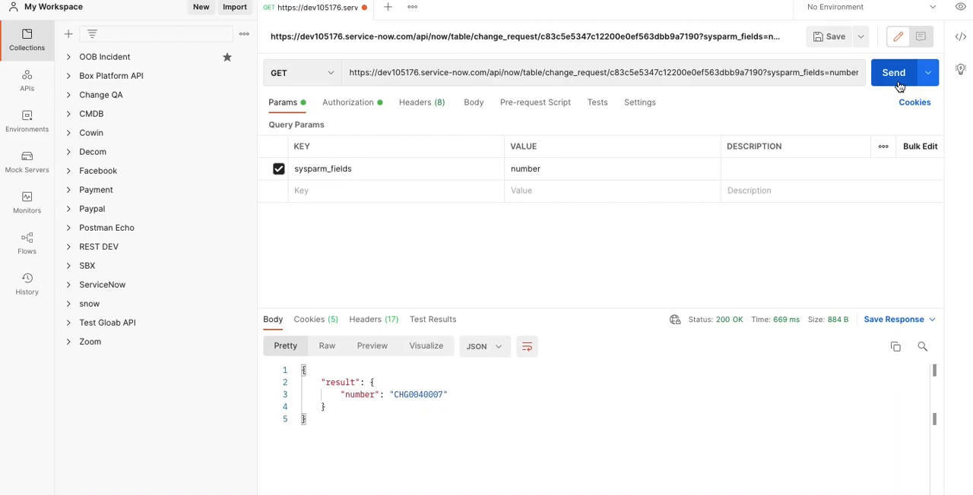
Review the sysparm_query, sysparm_limit, sysparm_fields and sysparm_display_value descriptions in the published Table API post
key("ctrl+Left")
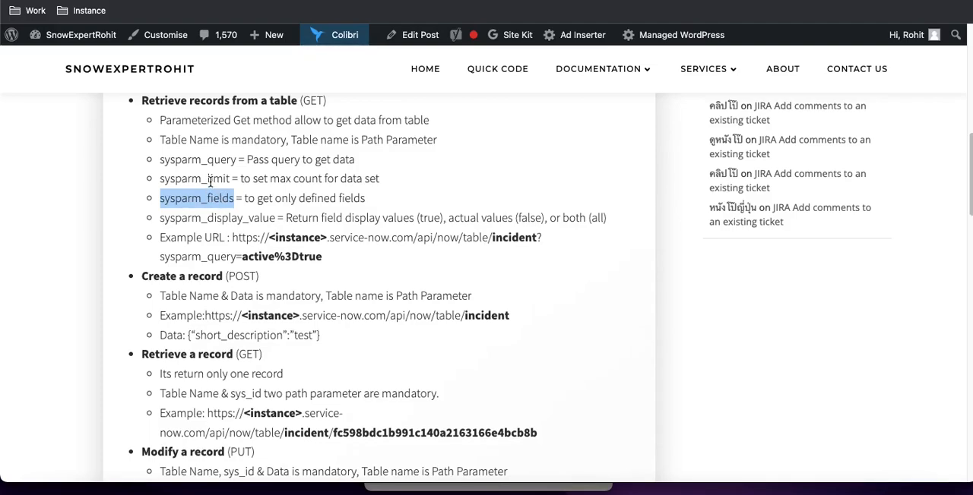
left_click_drag(386, 179, 162, 160)
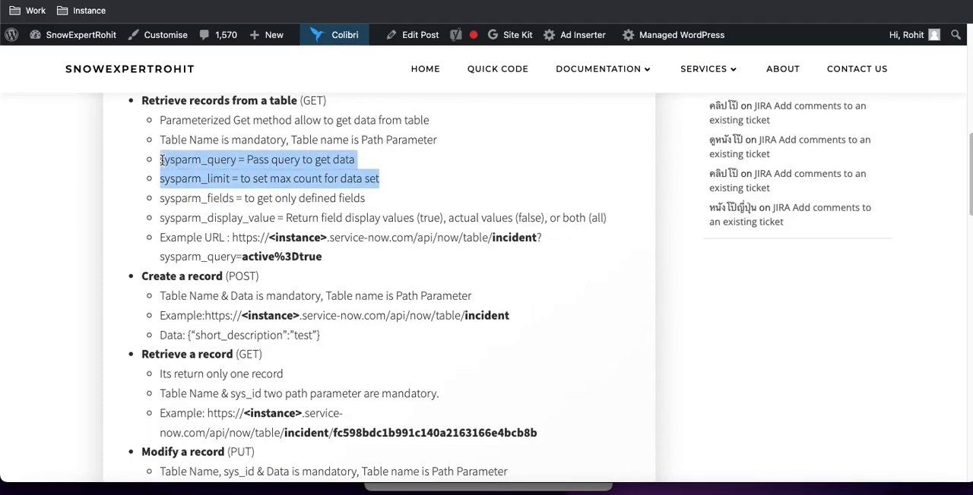
left_click_drag(159, 199, 276, 221)
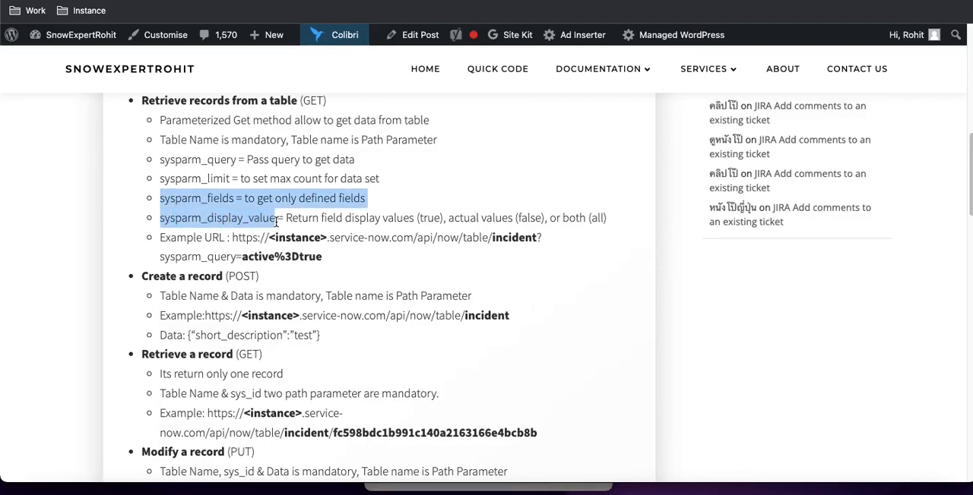
Copy the full change_request URL with its sys_id and sysparm_fields parameter from Postman
key("ctrl+Right")
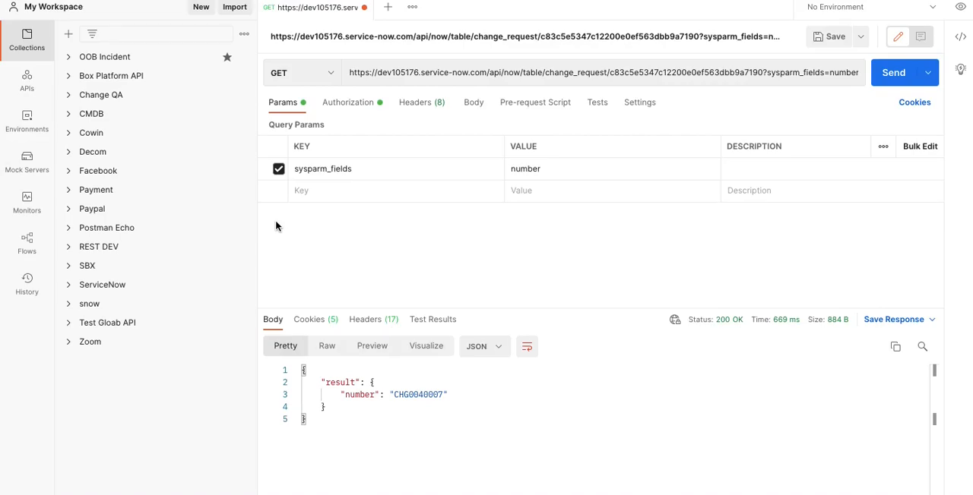
left_click(458, 76)
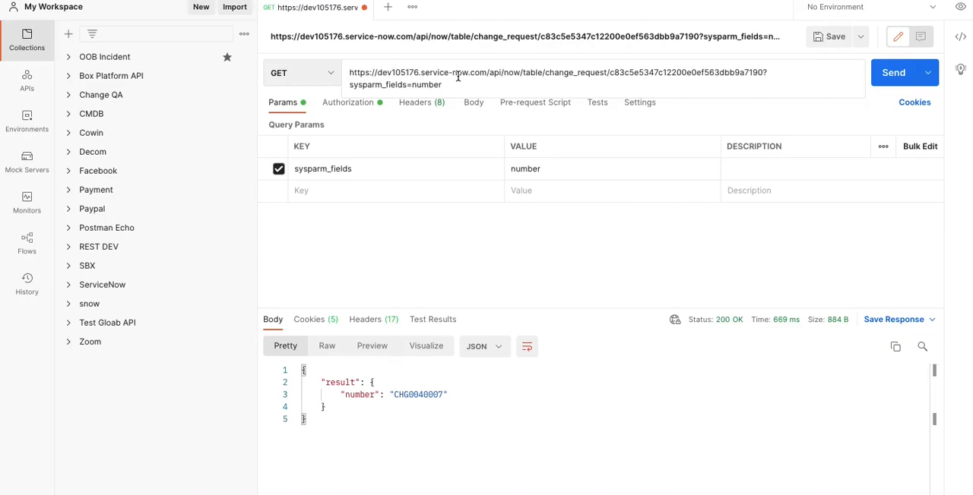
key("ctrl+a")
key("ctrl+c")
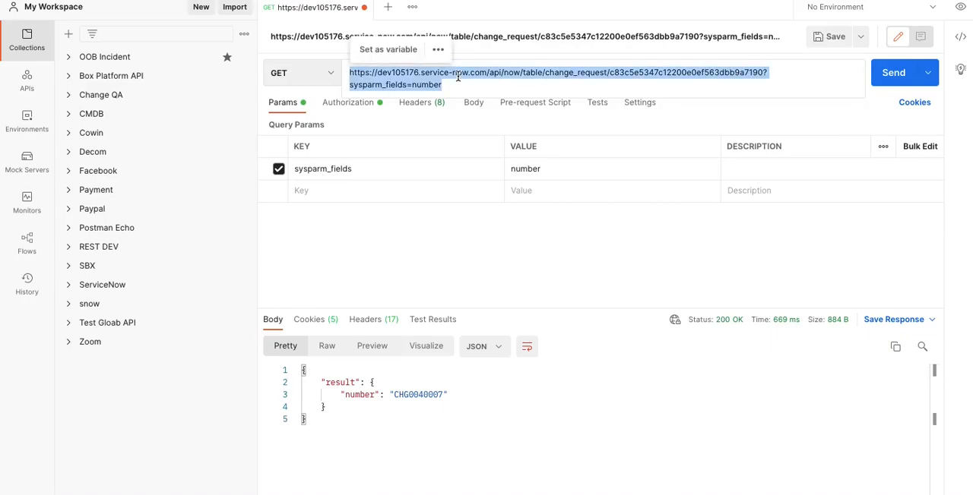
In the WordPress post editor, write requirement 4 as "Give me a change request details that I know sys_id and I need only number", with its spelling corrected
key("ctrl+Right")
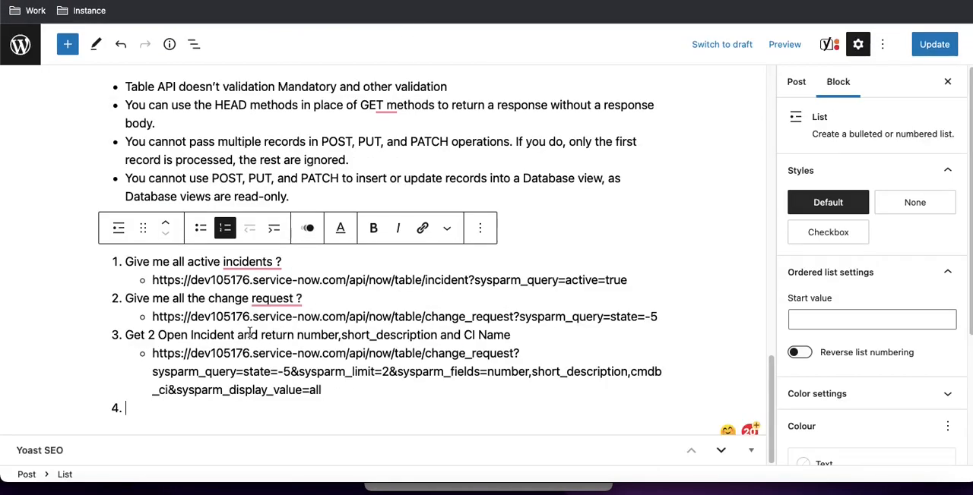
type("Give me achnag")
key("BackSpace")
key("BackSpace")
key("BackSpace")
key("BackSpace")
key("BackSpace")
type("chnage request deta")
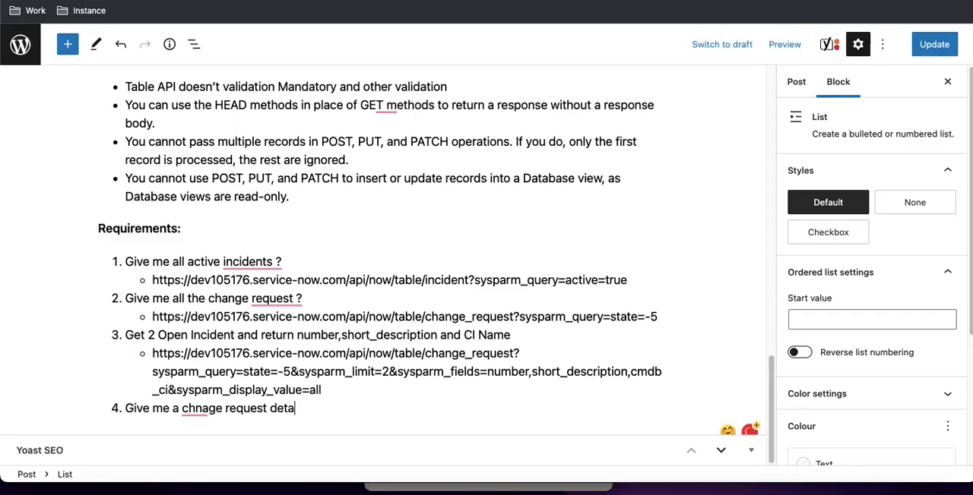
type("ils that I know sys")
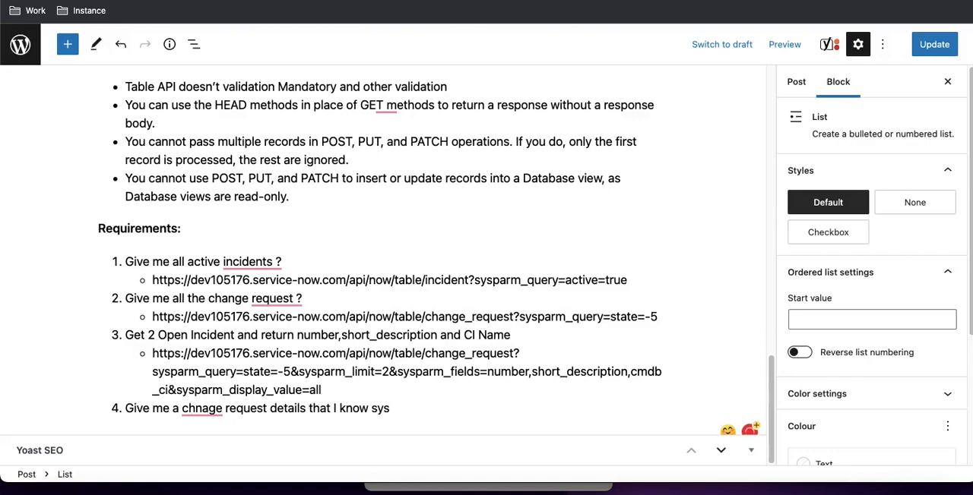
type("_id and I need only number")
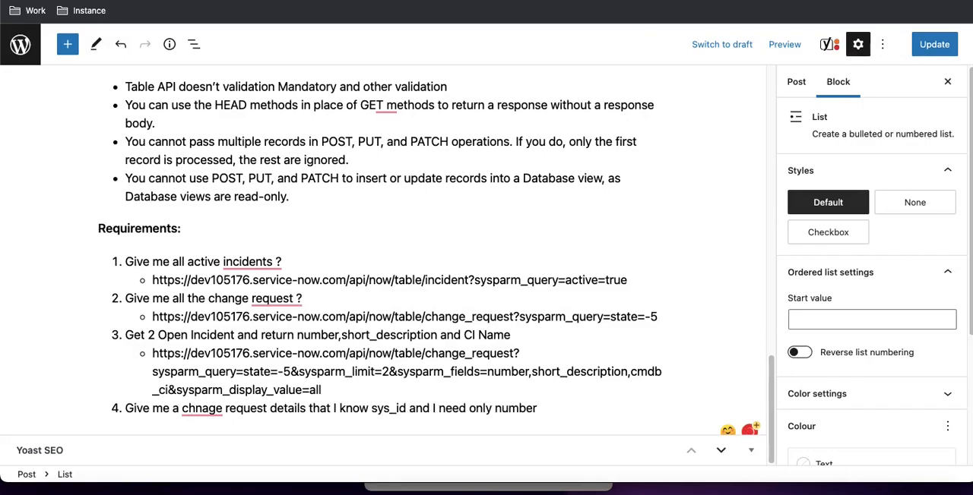
left_click(201, 408)
left_click(202, 284)
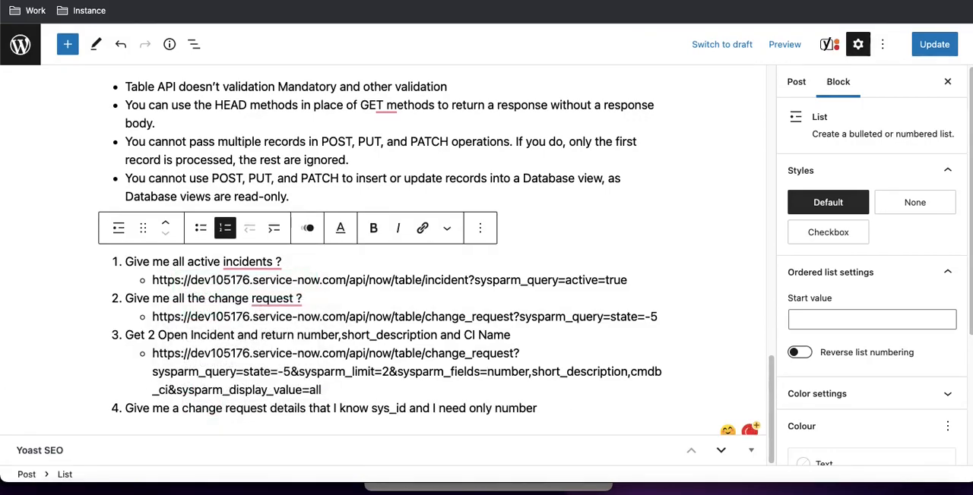
Paste the copied change_request URL as a sub-bullet under requirement 4 and begin numbered list item 5
key("Return")
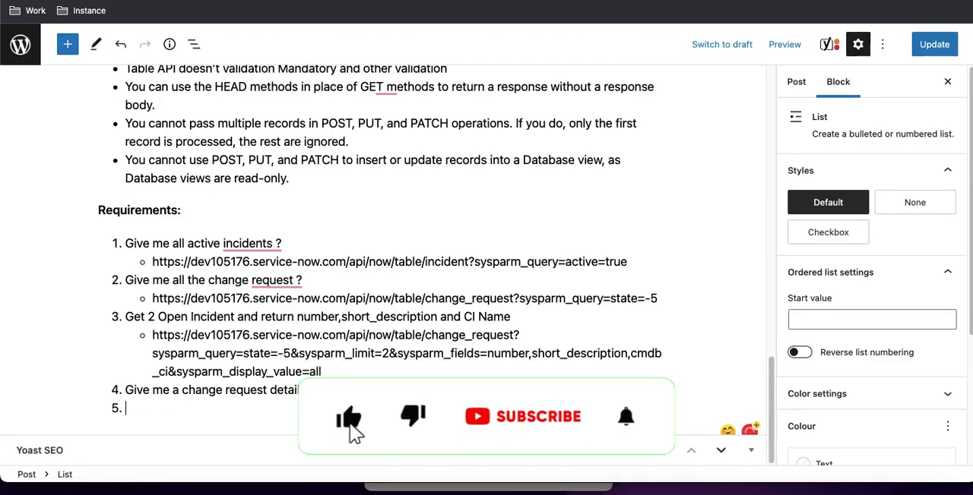
key("Tab")
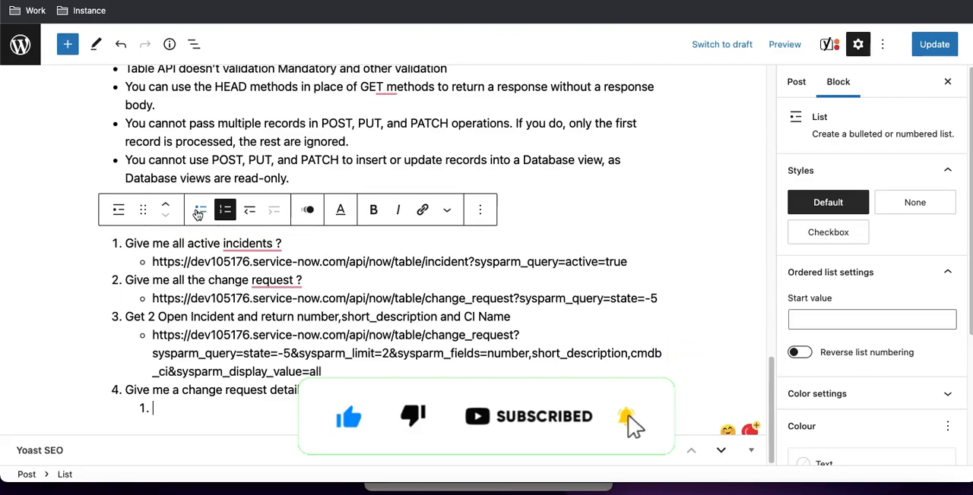
key("ctrl+v")
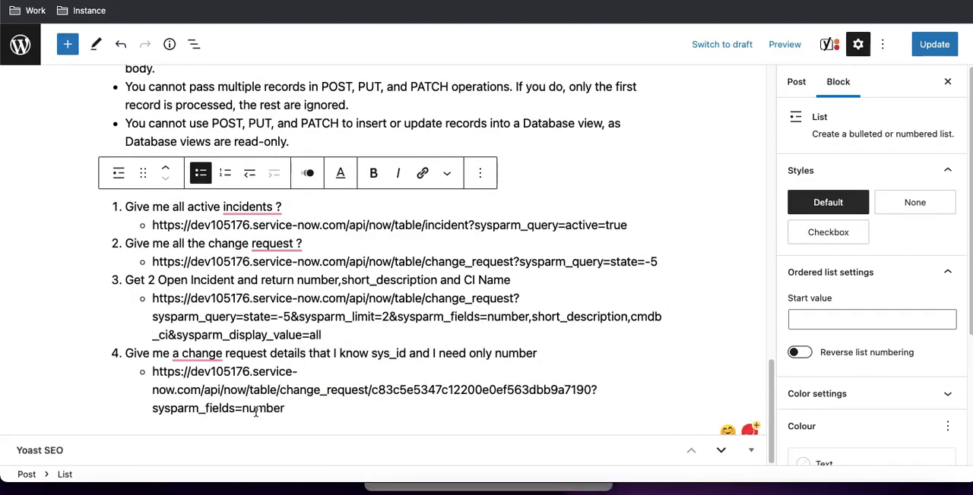
key("Return")
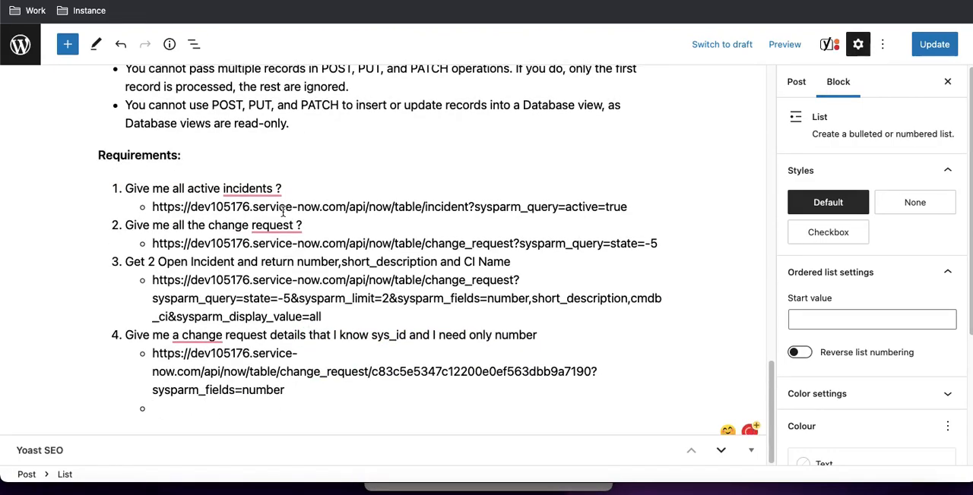
left_click(252, 154)
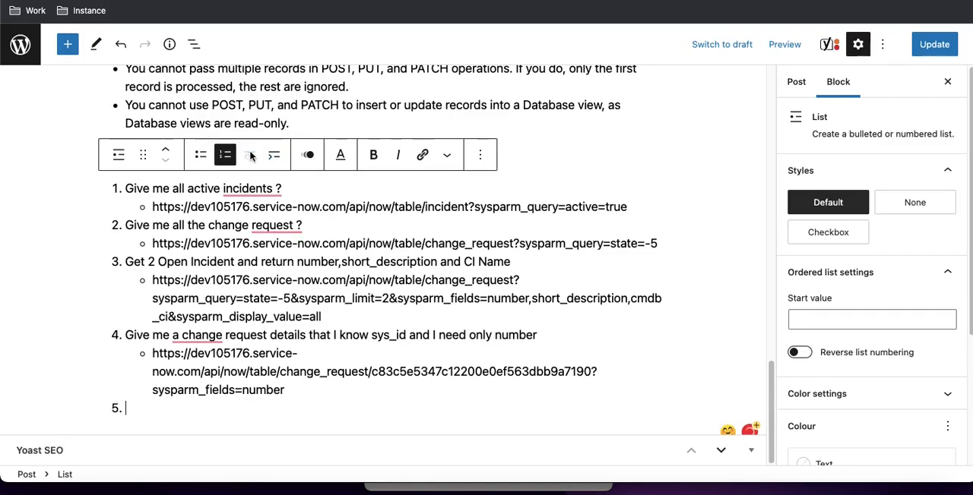